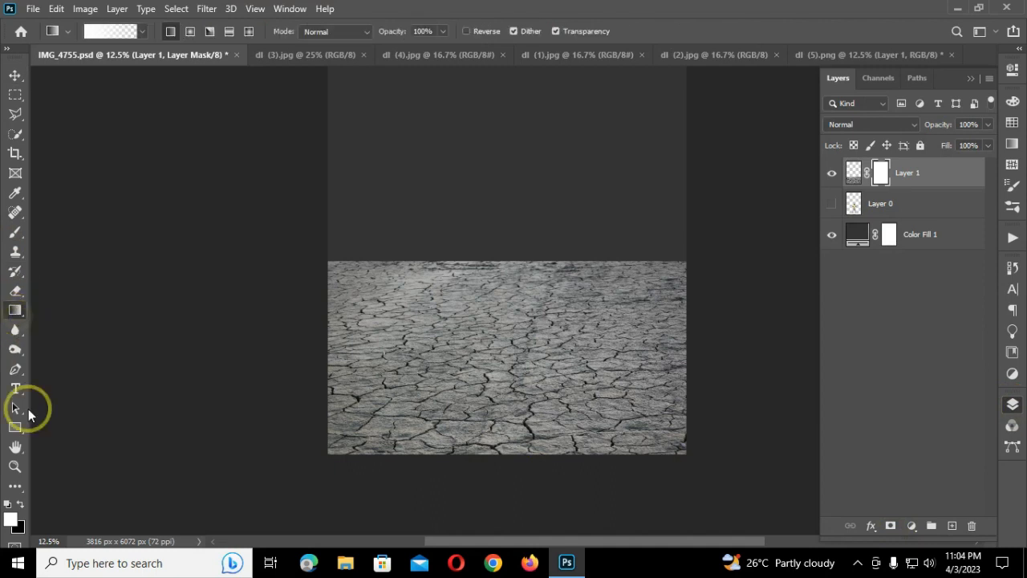
- Fade the upper edge of the cracked ground with black-to-transparent gradients on Layer 1's mask
left_click_drag(527, 241, 526, 385)
left_click_drag(491, 417, 505, 340)
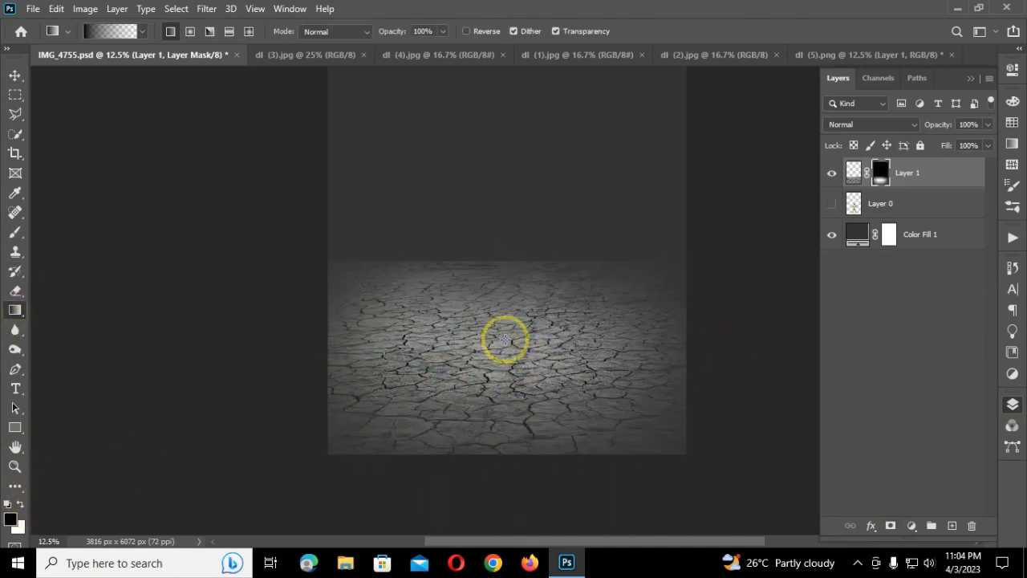
left_click_drag(490, 303, 544, 392)
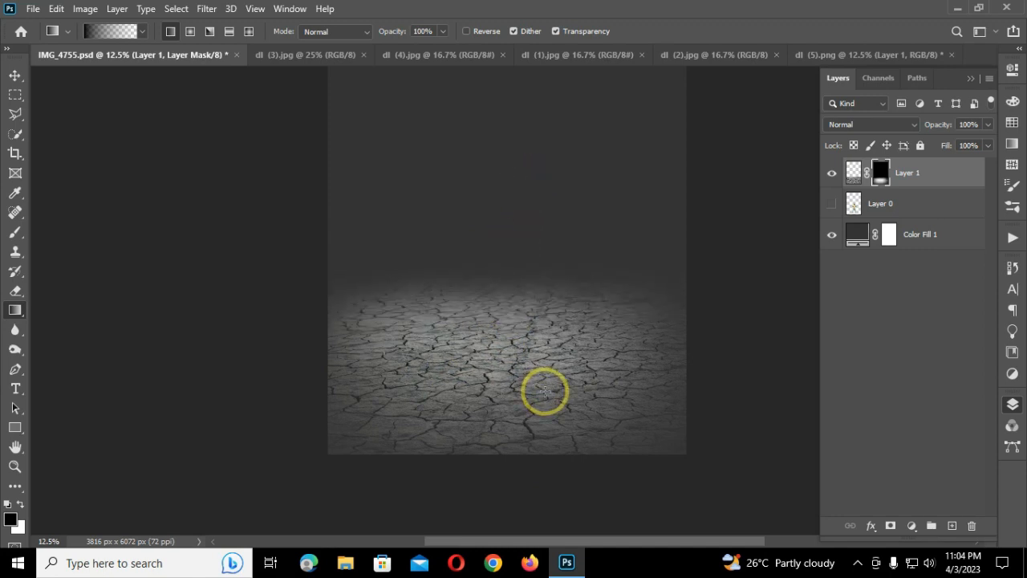
key("v")
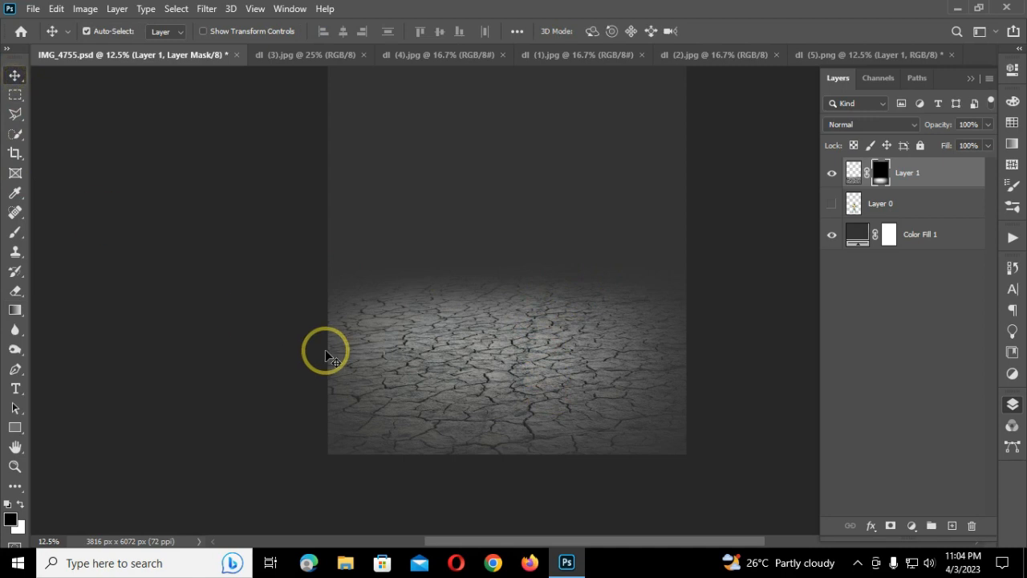
key("ctrl+minus")
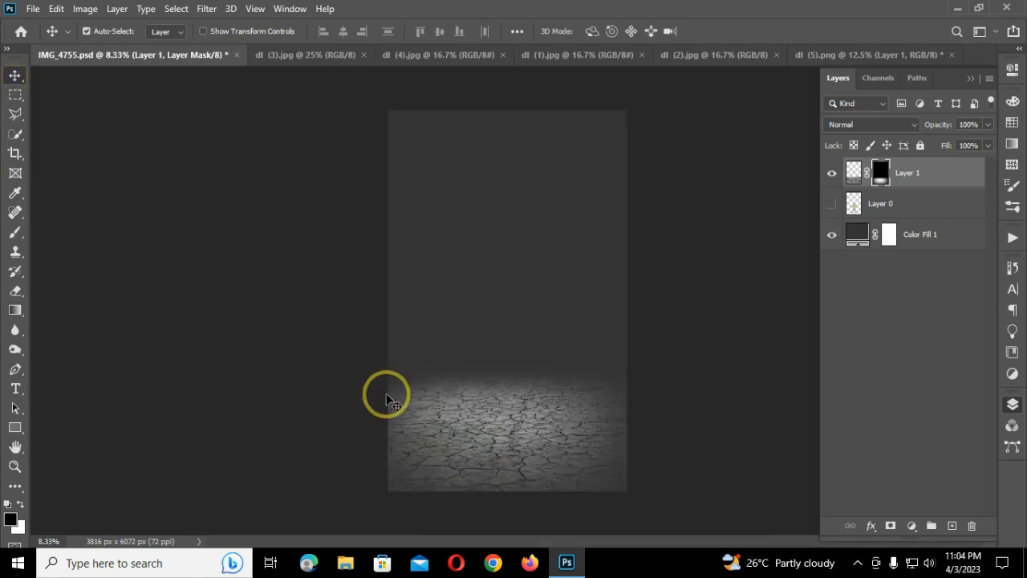
- Close dl (3).jpg and copy the dead-tree picture from dl (4).jpg into IMG_4755.psd
left_click(302, 56)
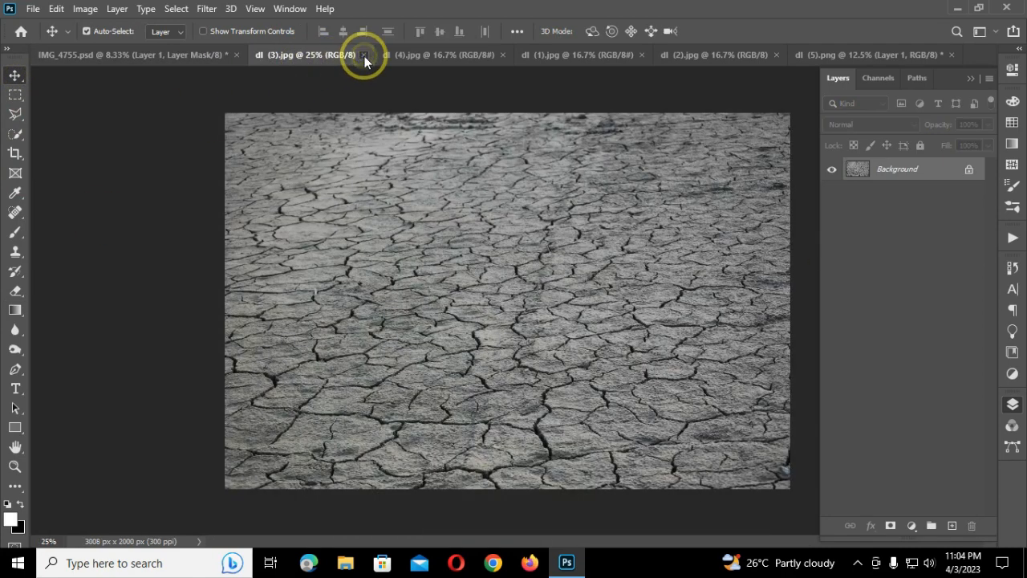
left_click(364, 55)
left_click(346, 58)
left_click_drag(281, 156, 467, 192)
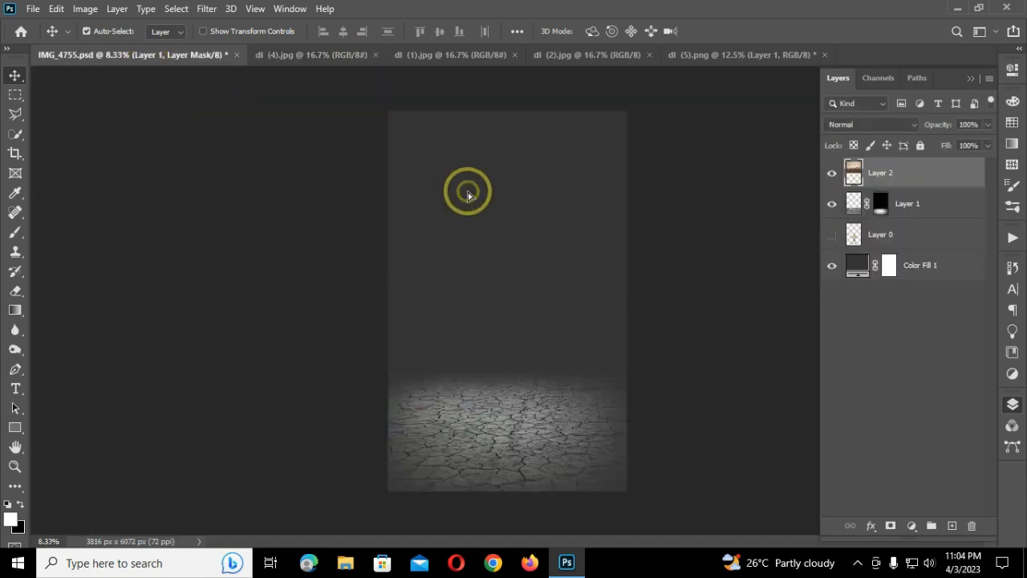
- Close dl (4).jpg, then place the dead-tree picture across the top of the canvas on a layer beneath Layer 1
left_click(348, 55)
left_click_drag(887, 203, 699, 257)
key("ctrl+bracketleft")
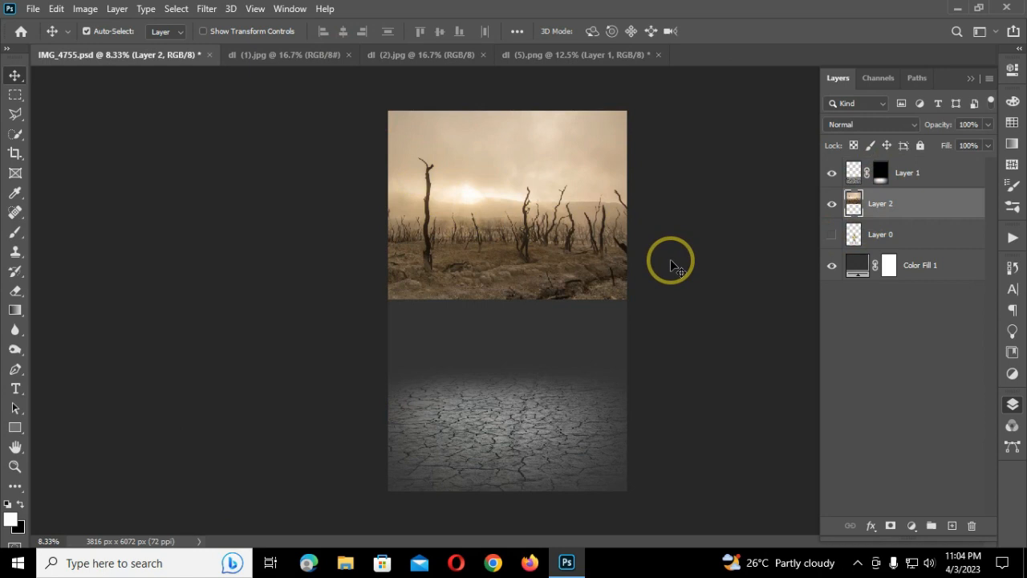
- Enlarge the dead-tree layer to 140.22%, flip it horizontally and lower it behind the cracked ground
key("ctrl+t")
left_click_drag(631, 302, 760, 386)
right_click(507, 246)
left_click(562, 504)
left_click_drag(523, 289, 528, 349)
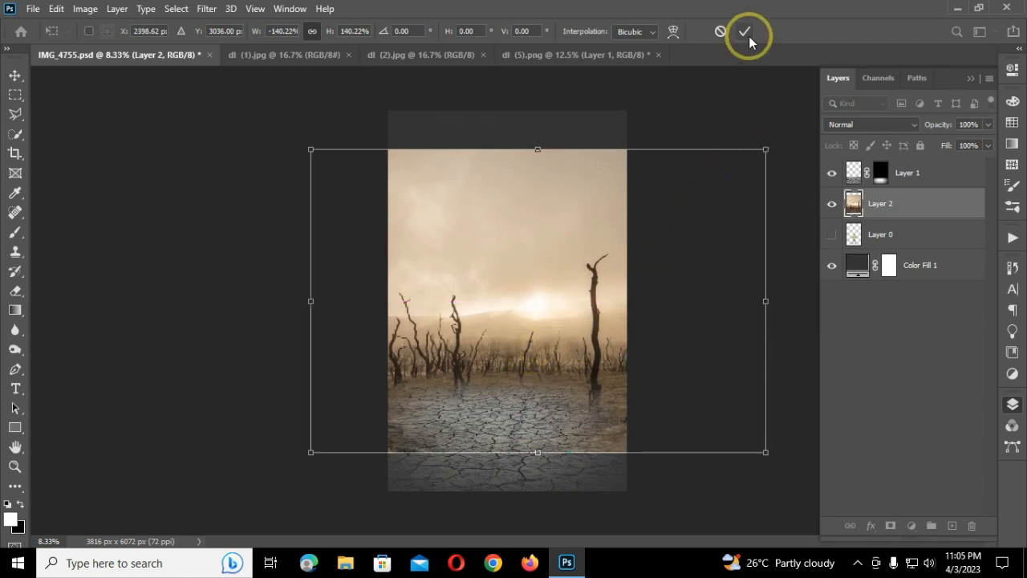
left_click(746, 35)
- Paint white with a 1200 px brush across the lower part of Layer 1's mask to reveal the cracked ground
left_click(880, 172)
key("ctrl+plus")
left_click(22, 233)
left_click(20, 503)
mouse_move(357, 385)
left_mouse_down()
mouse_move(330, 421)
mouse_move(423, 439)
mouse_move(671, 427)
mouse_move(656, 447)
mouse_move(387, 470)
mouse_move(692, 443)
mouse_move(673, 399)
mouse_move(349, 425)
mouse_move(341, 394)
mouse_move(300, 388)
mouse_move(684, 410)
mouse_move(630, 391)
mouse_move(658, 387)
mouse_move(682, 406)
left_mouse_up()
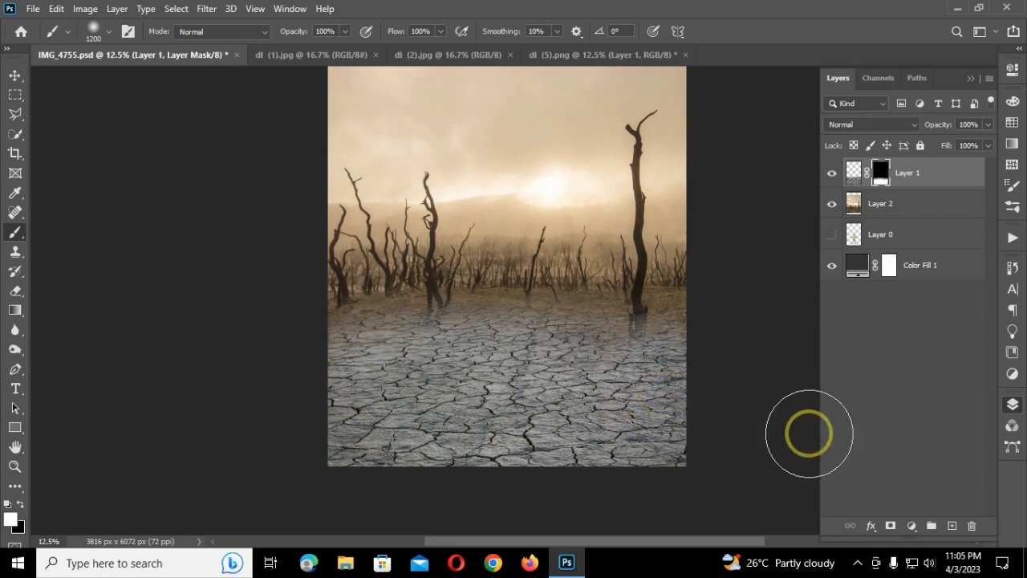
- Add a new layer clipped to Layer 1 and darken the bottom of the cracked ground with a black-to-transparent gradient
left_click(951, 525)
right_click(917, 172)
left_click(821, 290)
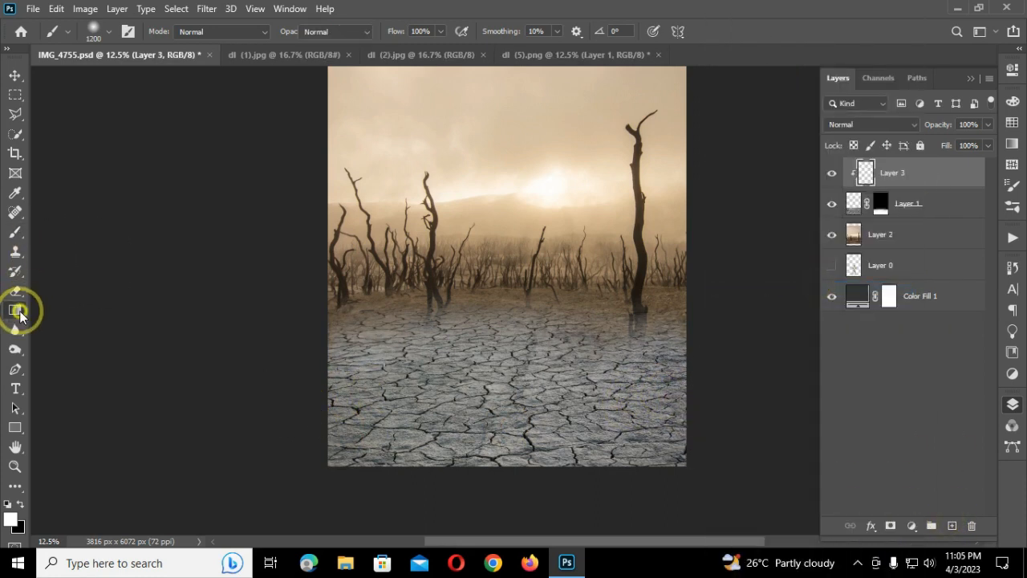
left_click(15, 310)
left_click(20, 504)
left_click_drag(526, 369, 526, 371)
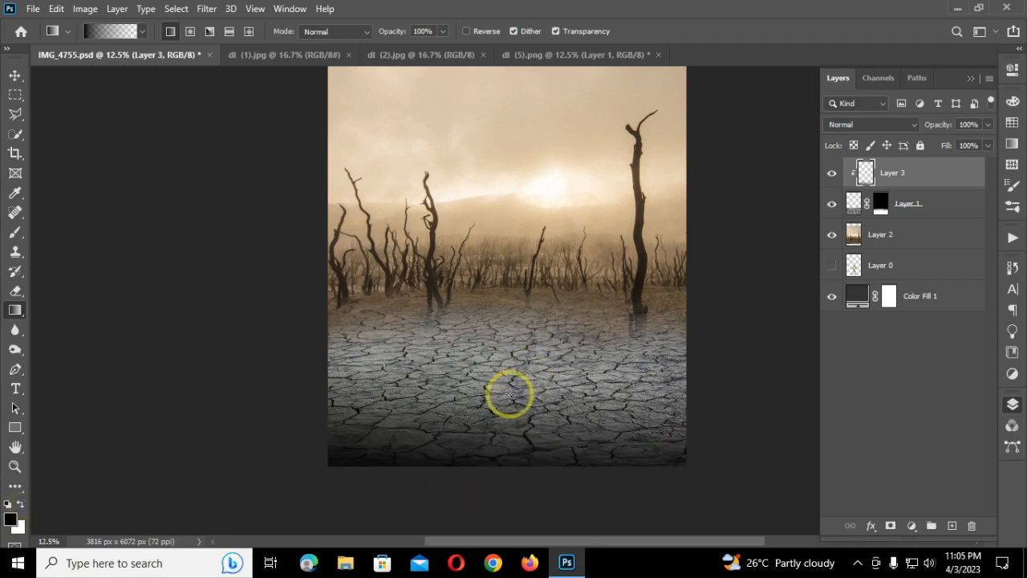
- Undo the clipped shading layer, the ground mask painting and the transform of the dead-tree layer
key("ctrl+z")
key("ctrl+z")
key("ctrl+z")
key("ctrl+z")
key("ctrl+z")
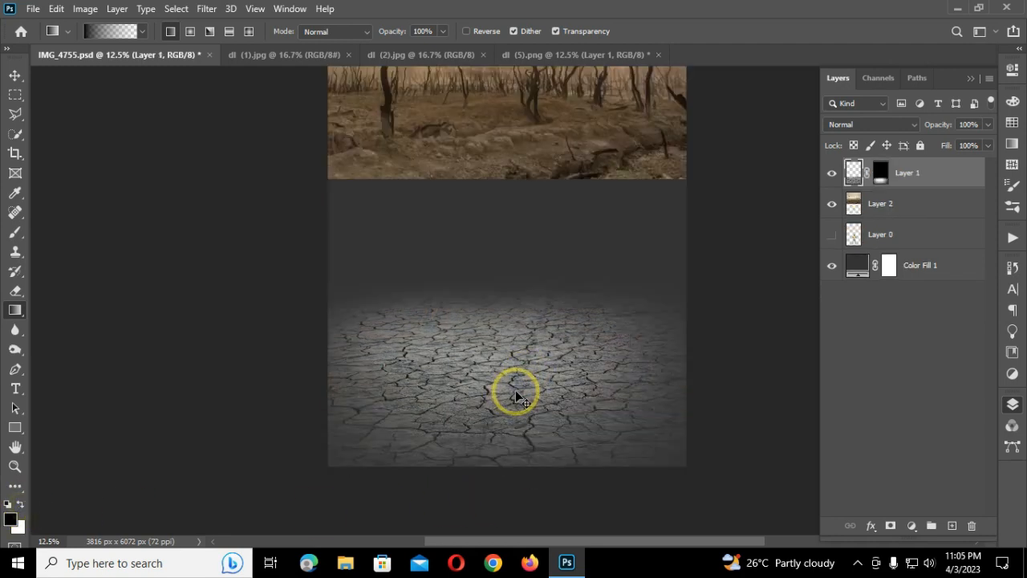
key("ctrl+minus")
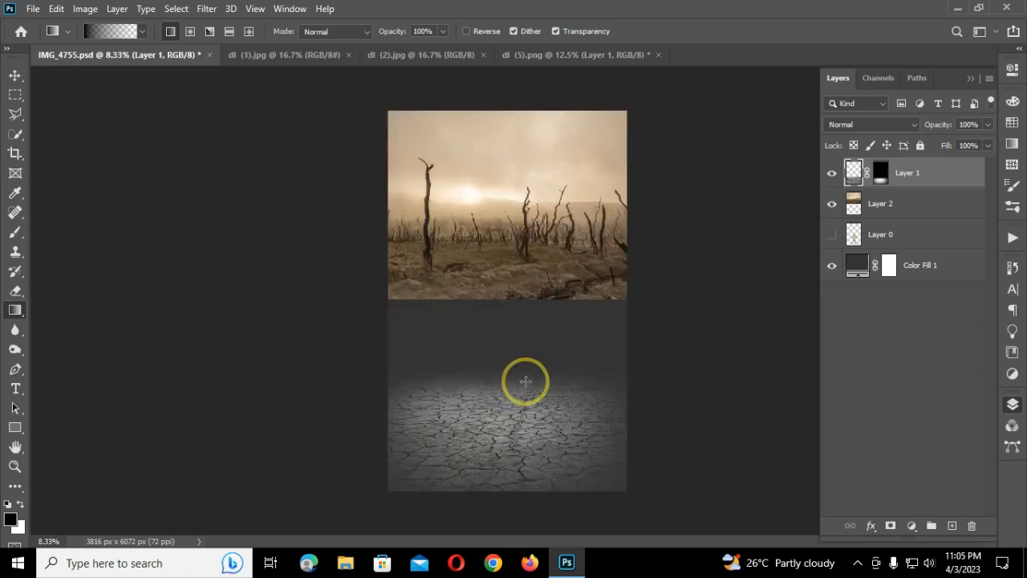
- Enlarge the dead-tree layer to 164.26%, flip it horizontally and position its horizon behind the cracked ground
key("alt+bracketleft")
left_click(15, 74)
key("ctrl+t")
left_click_drag(620, 301, 798, 486)
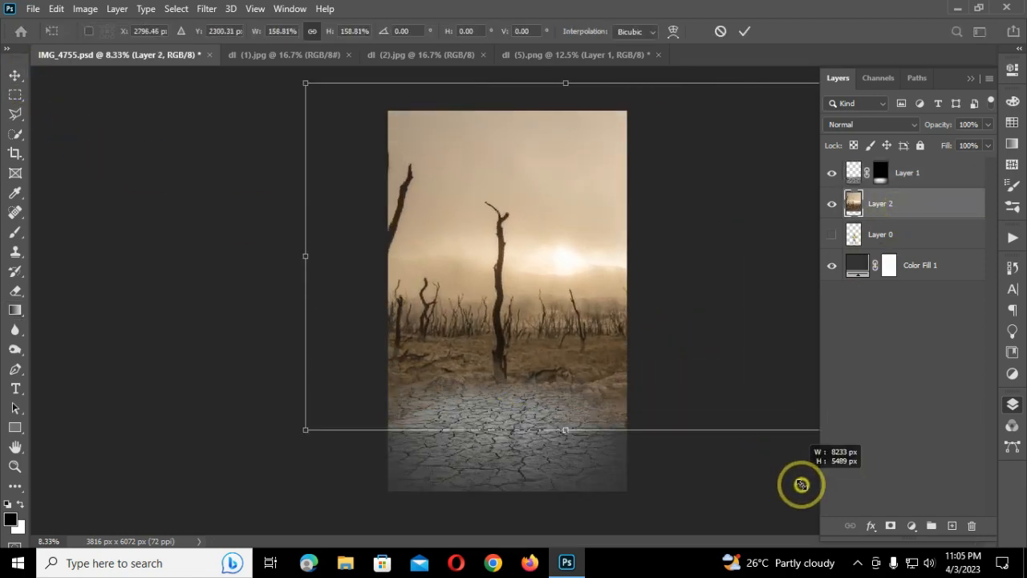
right_click(554, 305)
left_click(624, 282)
left_click_drag(516, 280, 495, 298)
key("Return")
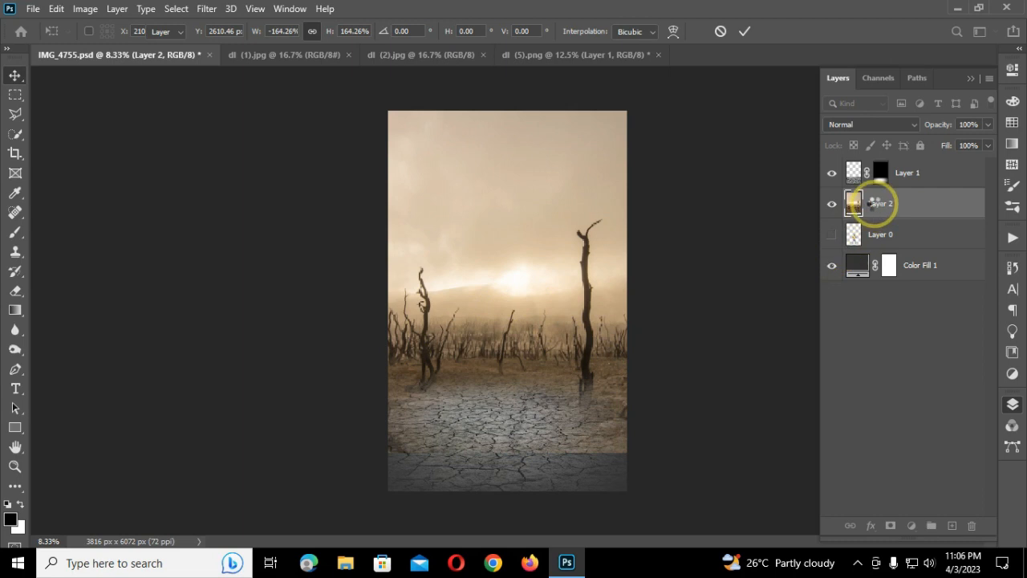
- Add a mask to Layer 2 and fade the picture's lower edge into the ground with several black-to-transparent gradients
left_click(891, 525)
key("ctrl+plus")
scroll(495, 356, "down", 3)
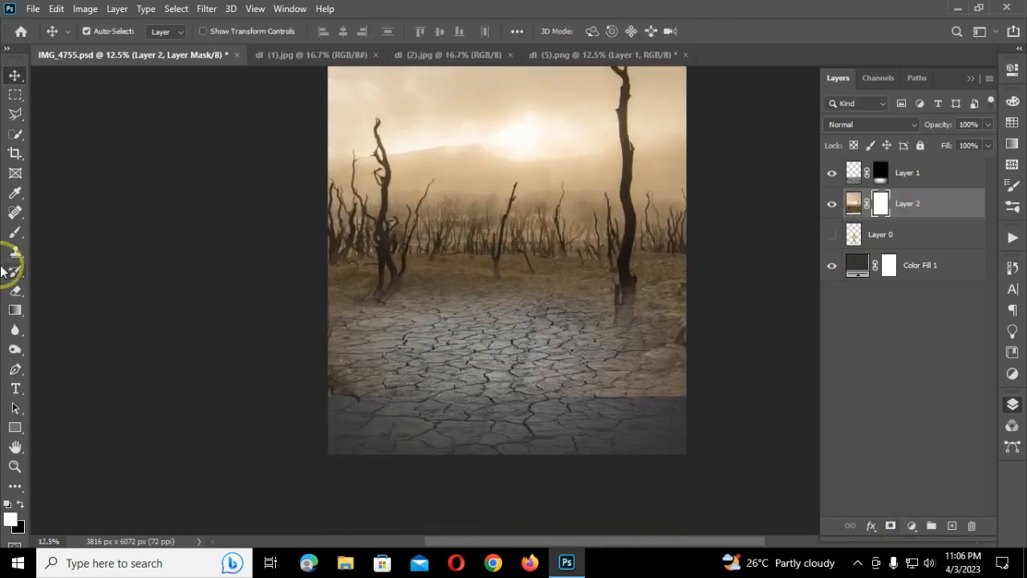
left_click(19, 313)
left_click_drag(524, 426, 525, 426)
left_click_drag(511, 362, 527, 324)
left_click(22, 503)
left_click_drag(501, 412, 503, 318)
mouse_move(652, 407)
left_mouse_down()
mouse_move(656, 322)
mouse_move(663, 345)
left_mouse_up()
left_click_drag(339, 413, 344, 314)
left_click_drag(455, 425, 470, 318)
key("ctrl+minus")
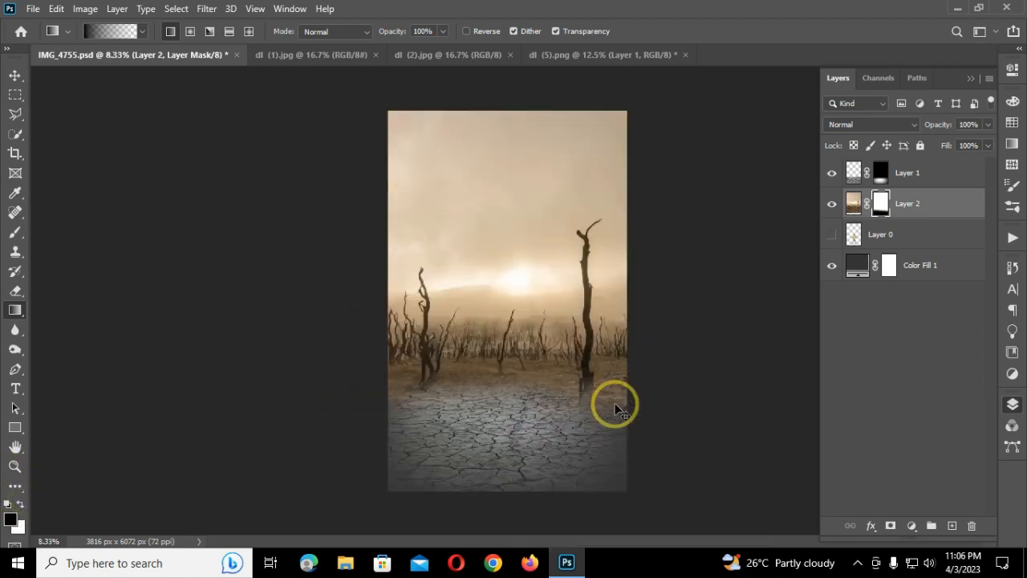
key("v")
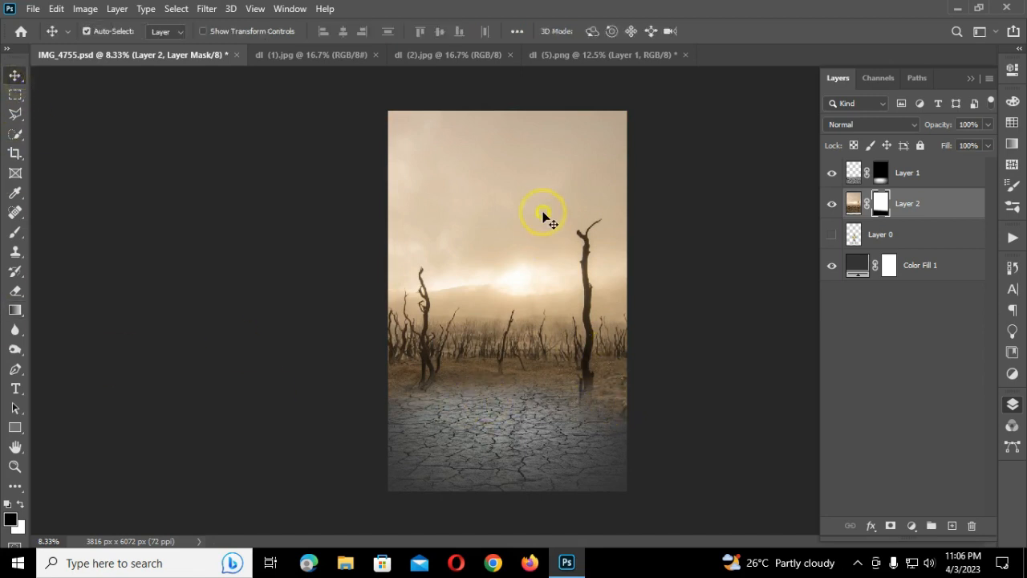
- Copy the dark cloudy sky from dl (2).jpg into IMG_4755.psd above Layer 2
left_click_drag(542, 206, 542, 210)
left_click(323, 54)
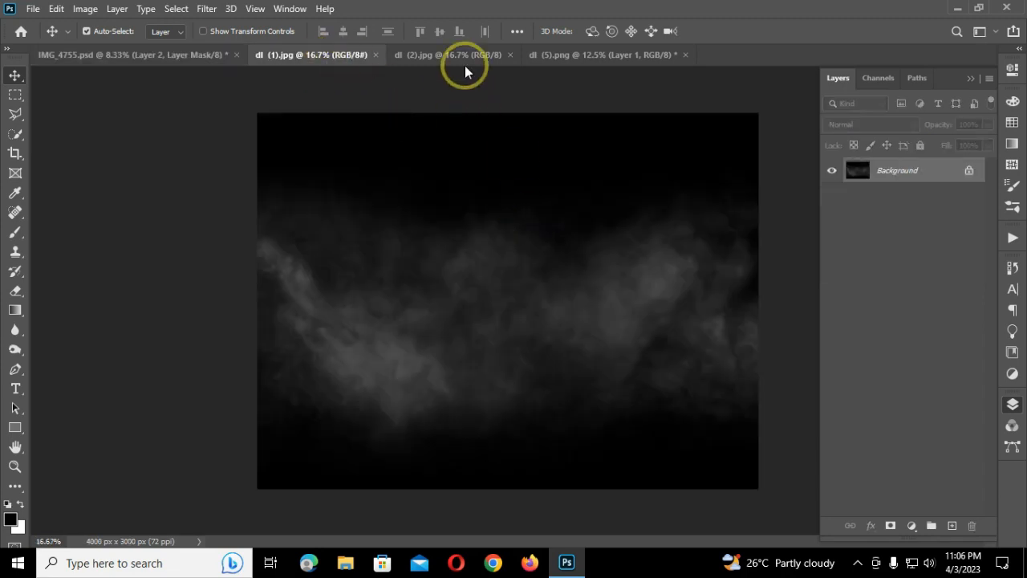
left_click(461, 55)
left_click_drag(505, 160, 549, 297)
- Enlarge the cloudy sky layer to 141% and position it to fill the canvas above the cracked ground
key("ctrl+t")
left_click_drag(343, 30, 365, 51)
left_click_drag(544, 341, 549, 322)
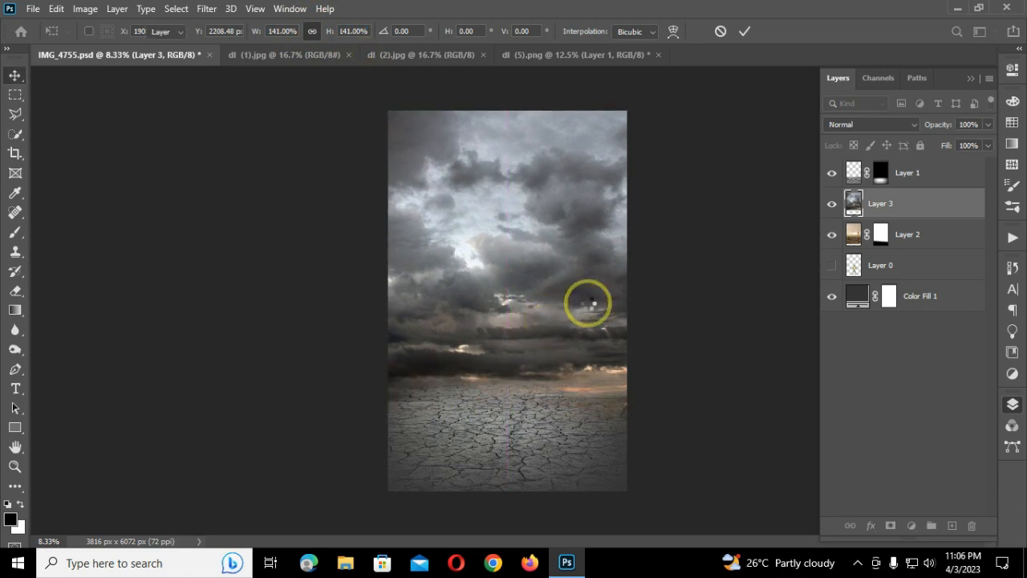
key("Return")
- Set the cloudy sky layer's blend mode to Soft Light and add a layer mask to it
left_click(910, 124)
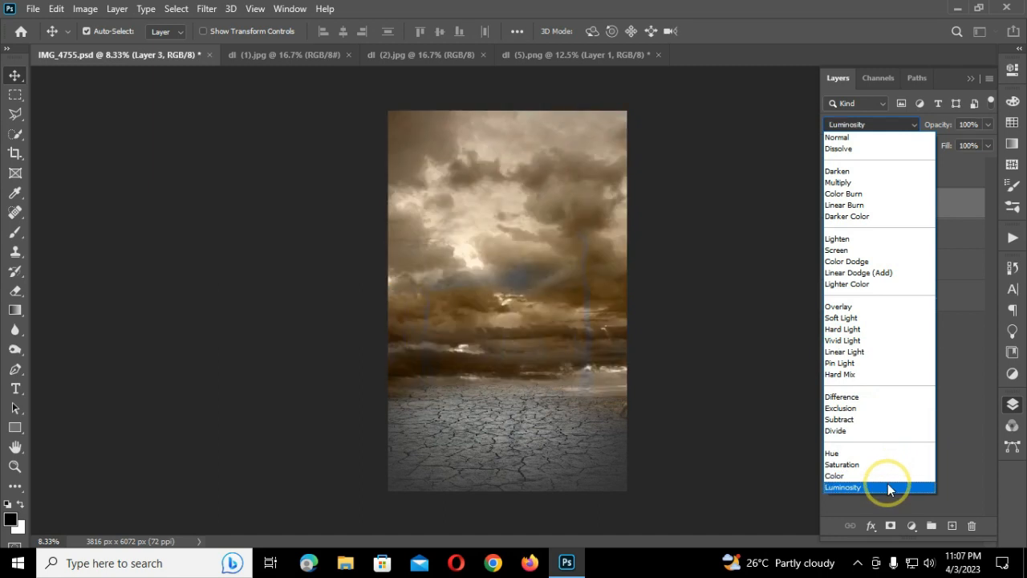
left_click(880, 320)
left_click(890, 525)
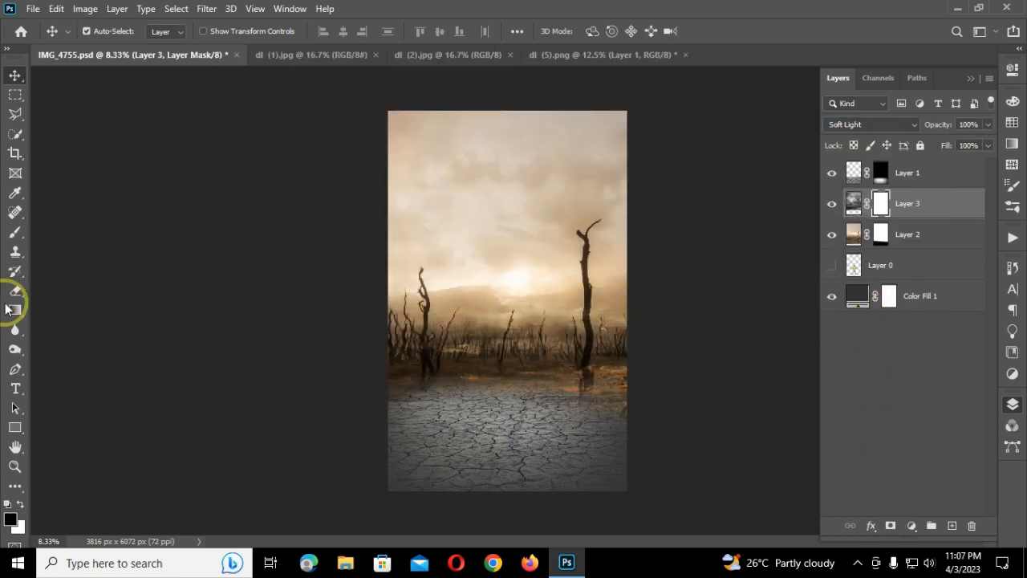
- Fade the lower part of the clouds along the tree line with repeated black-to-transparent gradients on Layer 3's mask
left_click(14, 241)
left_click(15, 311)
left_click_drag(500, 406, 500, 321)
left_click_drag(556, 408, 557, 324)
left_click_drag(603, 393, 604, 330)
left_click_drag(497, 422, 496, 317)
left_click_drag(426, 356, 435, 328)
left_click_drag(428, 388, 448, 320)
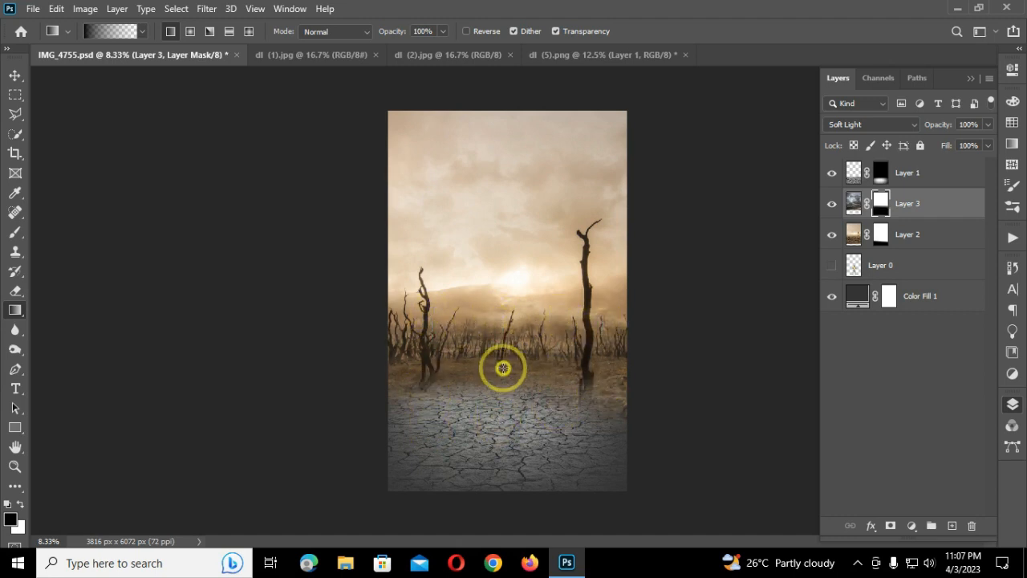
left_click_drag(609, 404, 613, 321)
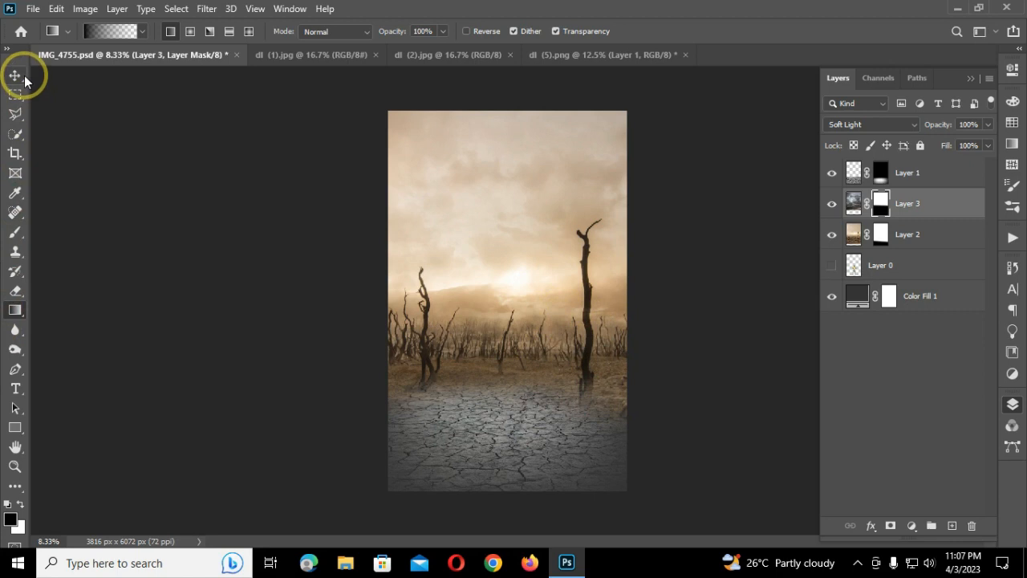
left_click(23, 77)
- Try darkening Layer 2 with a clipped Brightness/Contrast adjustment of lower brightness and higher contrast, and delete that adjustment
left_click(931, 234)
left_click(912, 526)
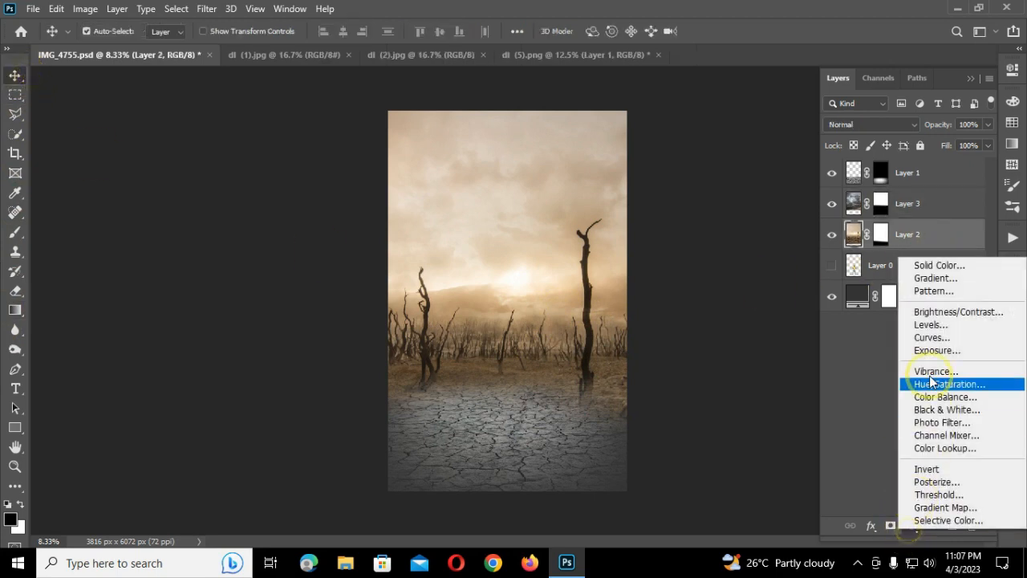
left_click(936, 312)
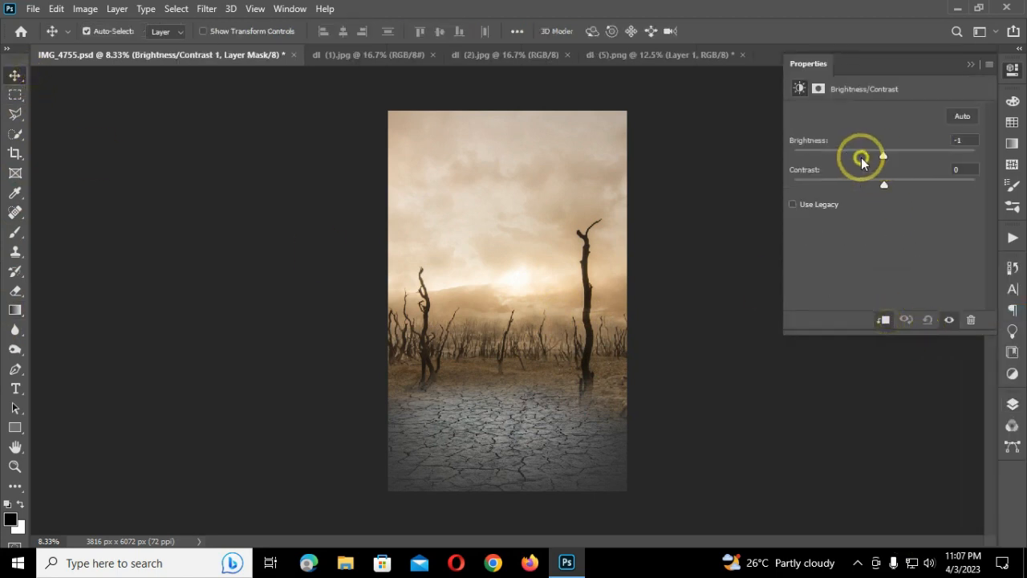
left_click_drag(879, 158, 841, 157)
mouse_move(884, 184)
left_mouse_down()
mouse_move(775, 190)
mouse_move(898, 186)
left_mouse_up()
left_click(968, 66)
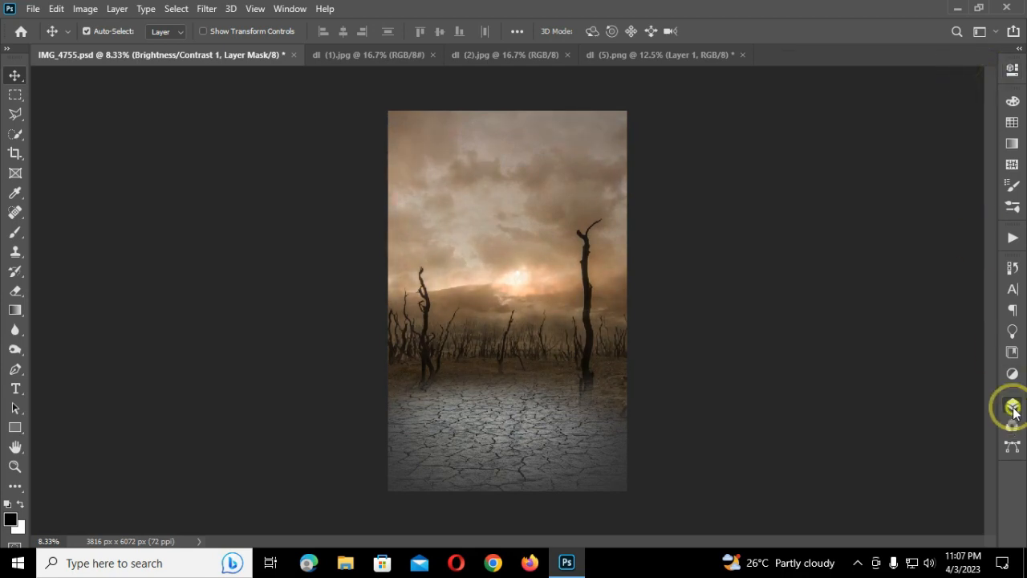
left_click(1012, 406)
key("Delete")
- Add a Vibrance adjustment clipped to Layer 2, lowering vibrance strongly and reducing saturation to turn the scene nearly grey
left_click(921, 527)
left_click(939, 369)
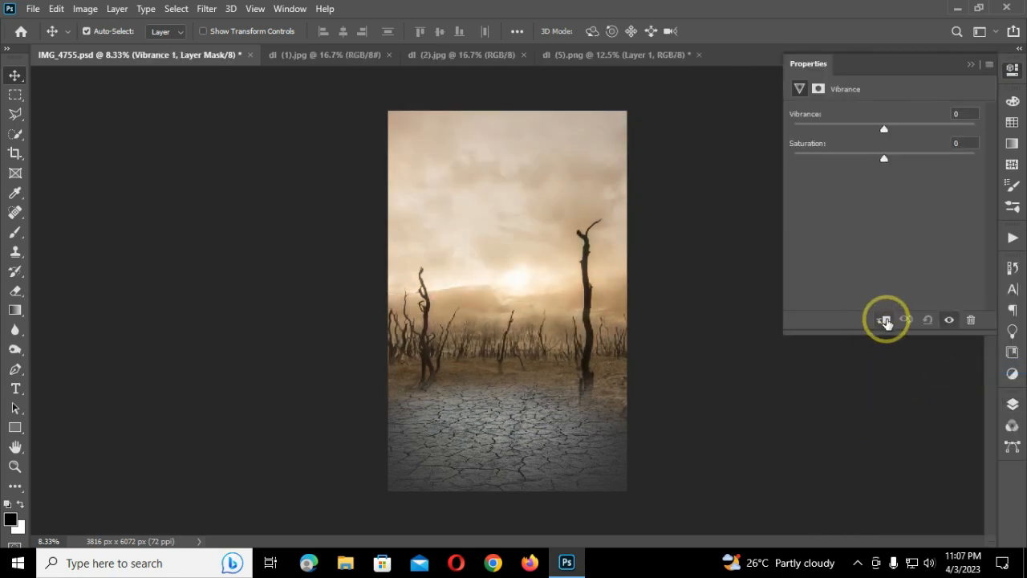
left_click_drag(887, 129, 783, 130)
left_click_drag(888, 156, 857, 179)
left_click(970, 64)
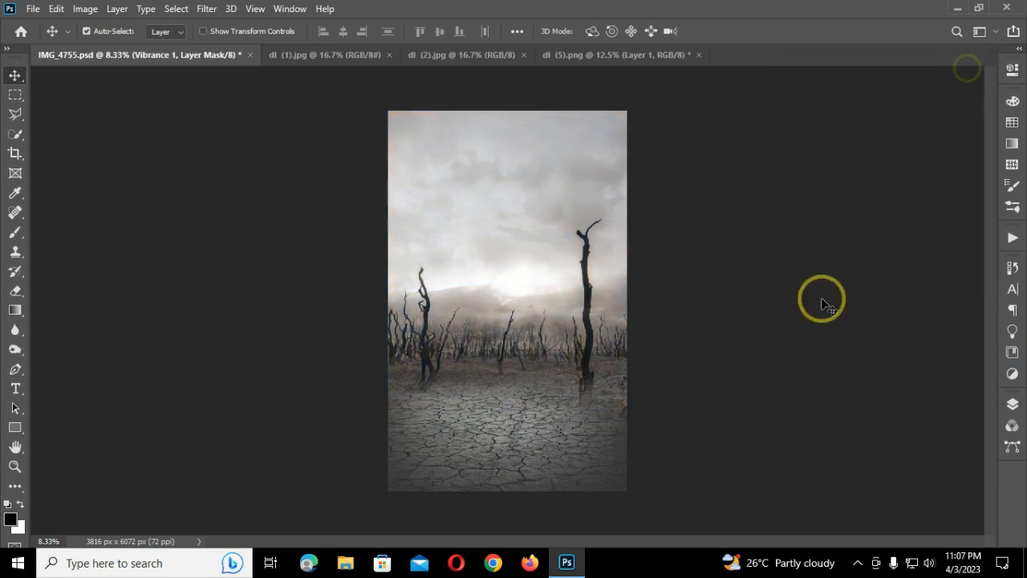
- Group Layer 1, Layer 3, the Vibrance adjustment and Layer 2 together
left_click(1012, 404)
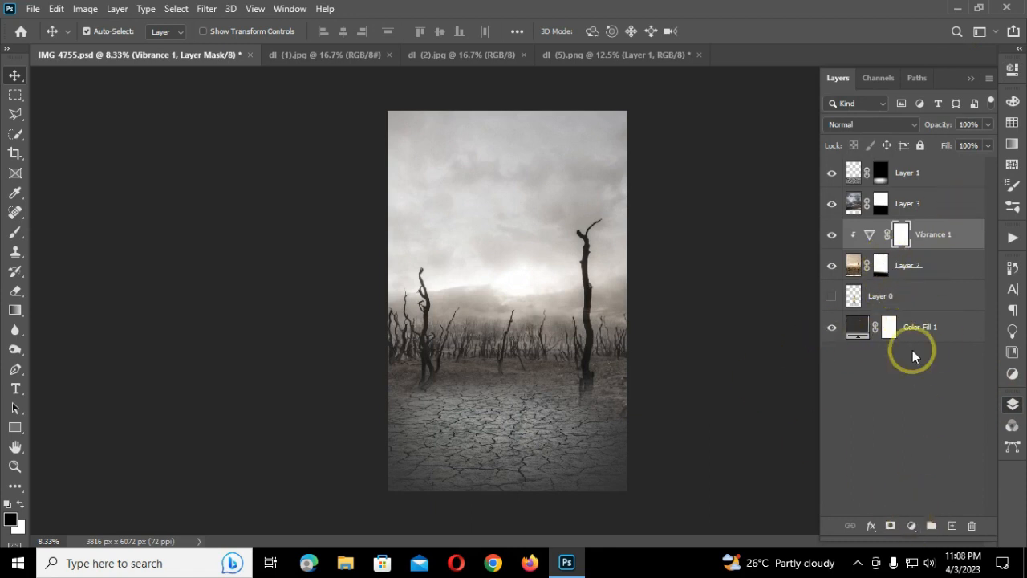
left_click(927, 269, "ctrl")
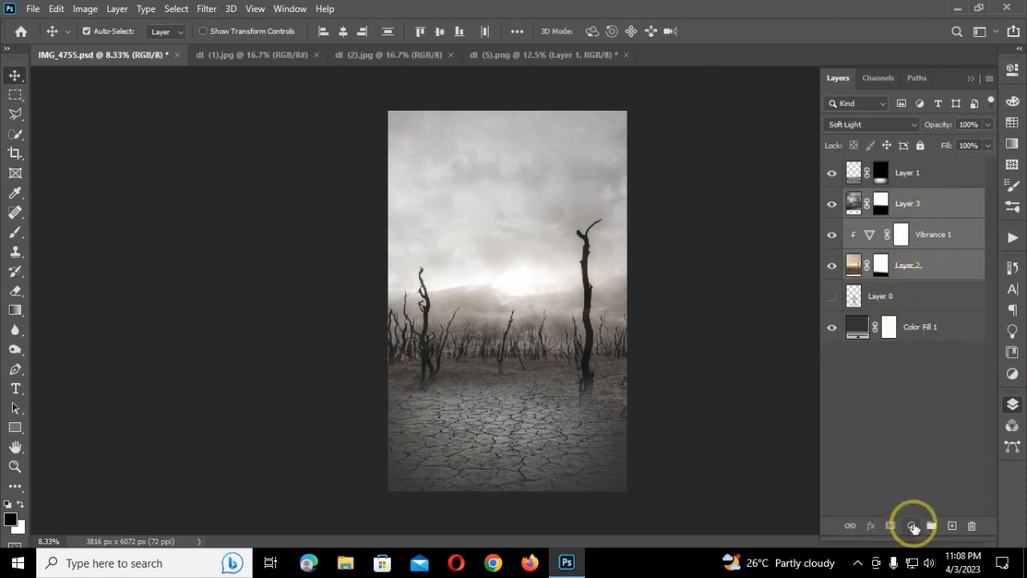
left_click(923, 170, "ctrl")
left_click(931, 525)
- Darken the background group with a clipped Levels adjustment, lowering the white output level to about 156
left_click(911, 525)
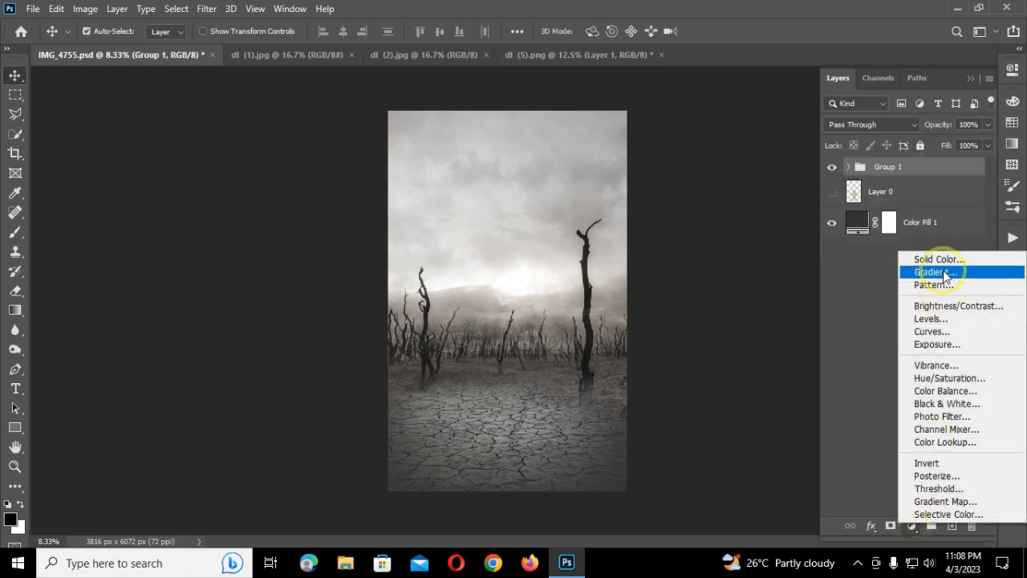
left_click(931, 318)
left_click_drag(975, 265, 923, 268)
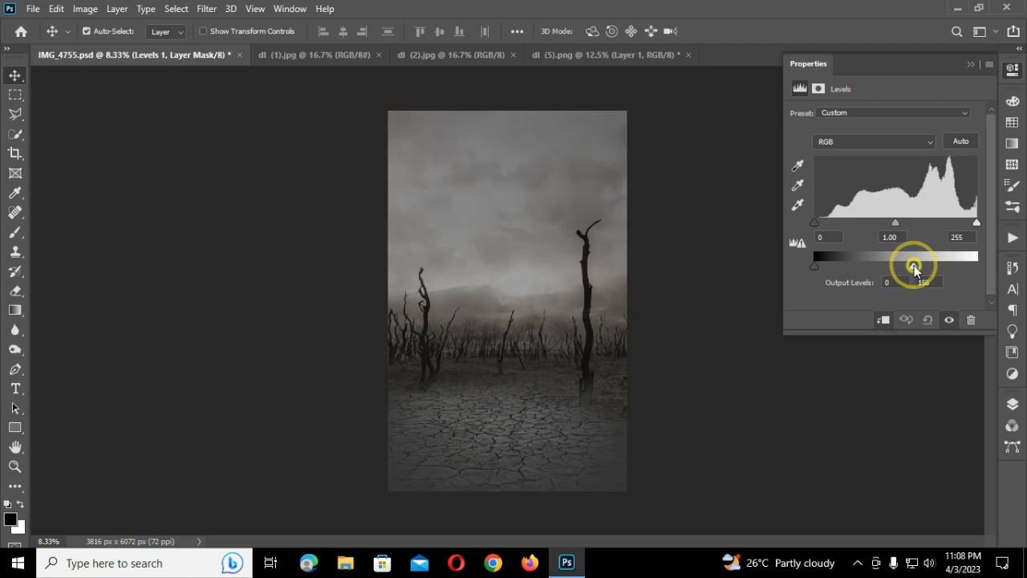
left_click(970, 64)
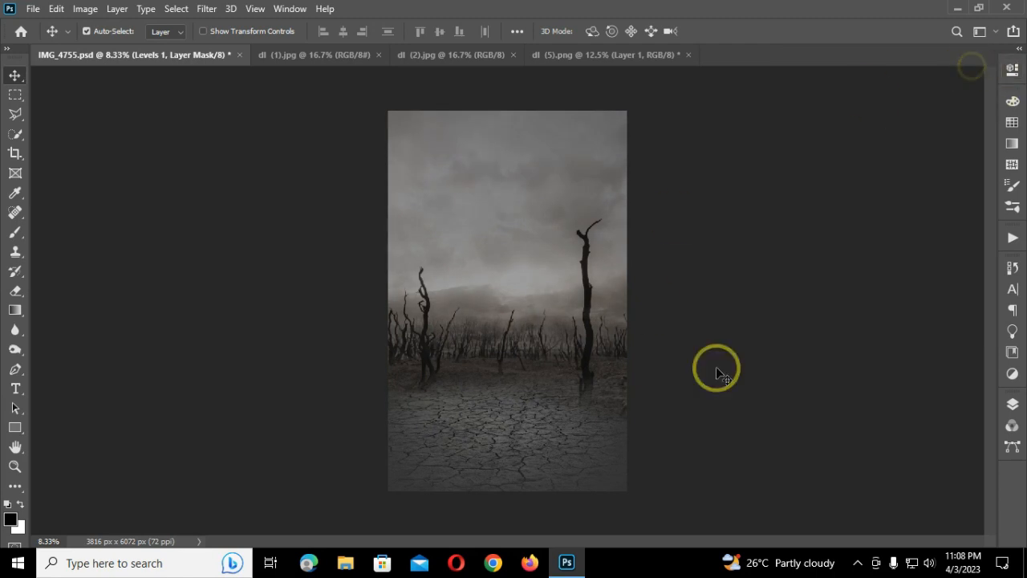
- Paint black on the Levels 1 mask with a flattened soft brush, up to 2400 px, to brighten an oval patch of cracked ground
left_click(1011, 406)
left_click(15, 232)
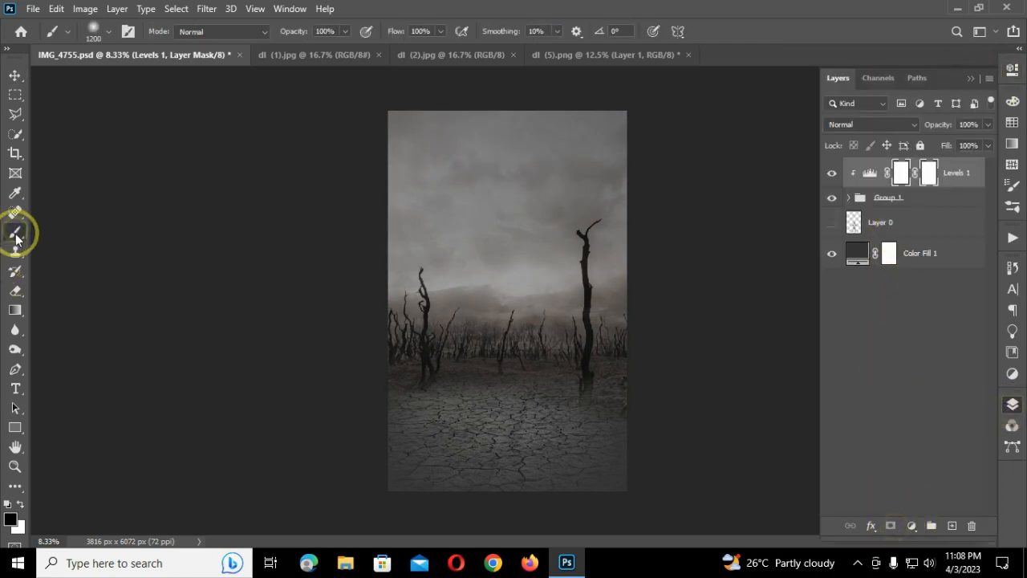
right_click(514, 425)
left_click_drag(552, 236, 553, 239)
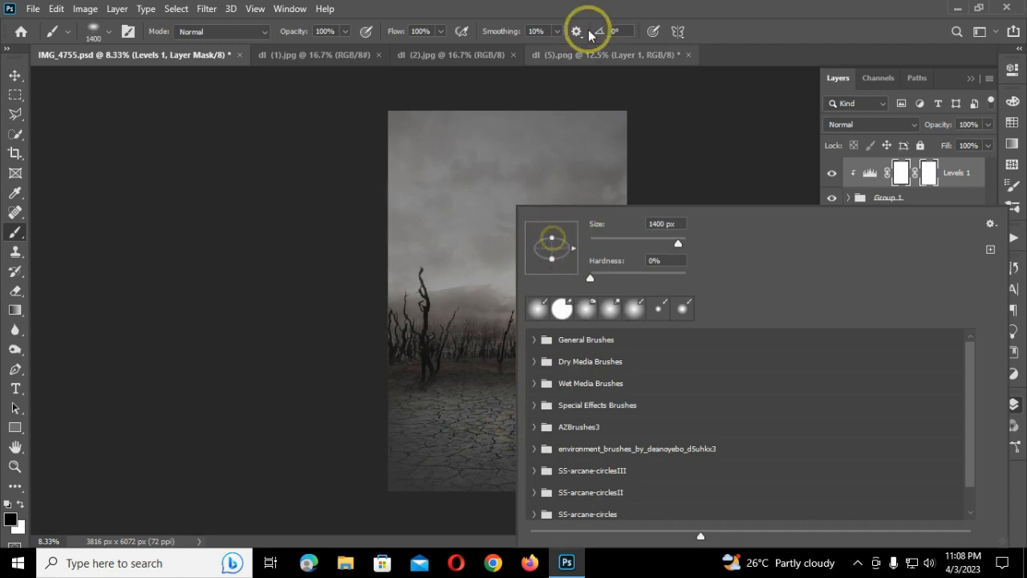
left_click(590, 3)
key("bracketright")
key("bracketright")
key("bracketright")
key("bracketright")
key("bracketright")
left_click(505, 431)
key("bracketright")
key("bracketright")
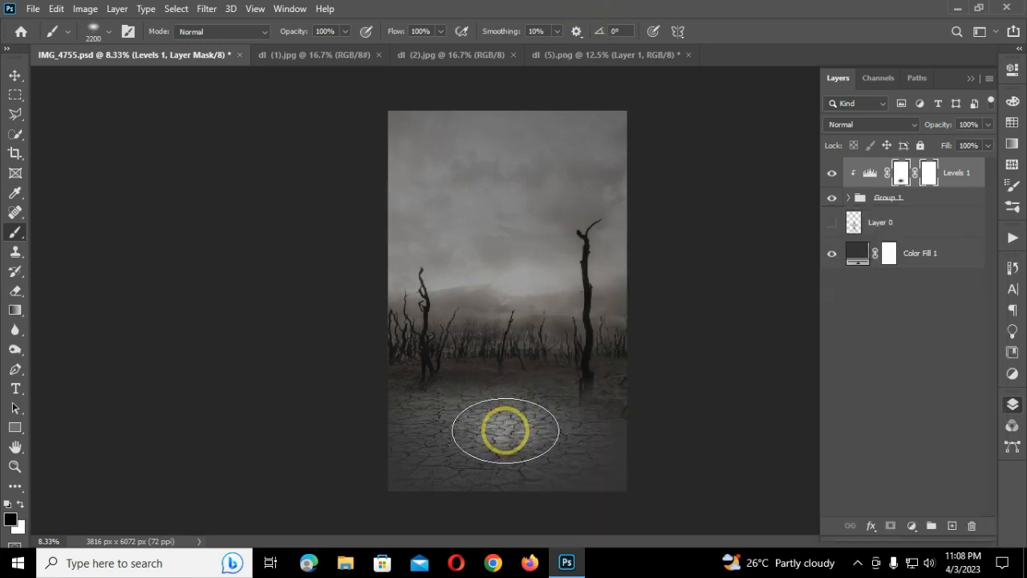
left_click(504, 431)
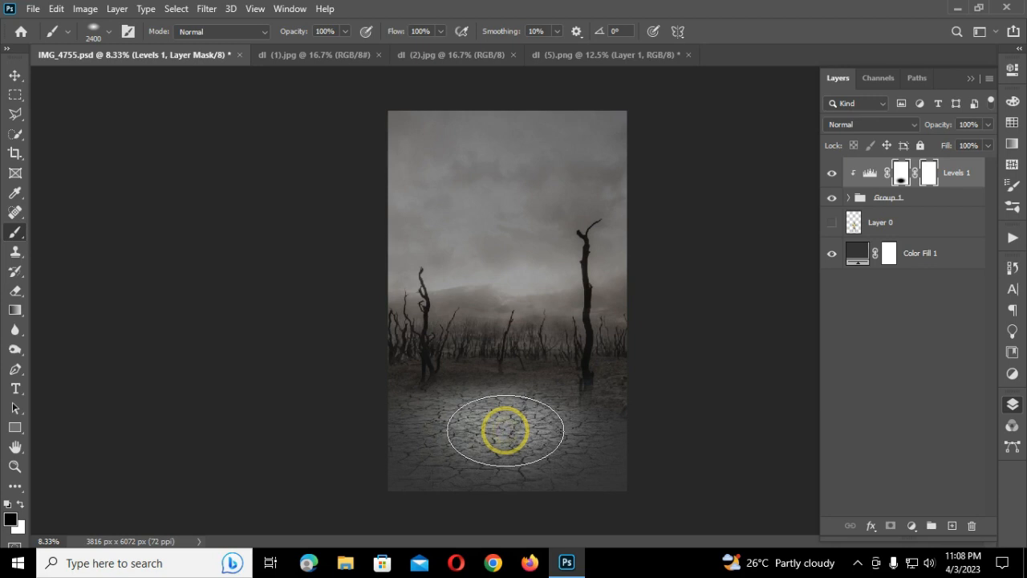
right_click(489, 213)
left_click(602, 7)
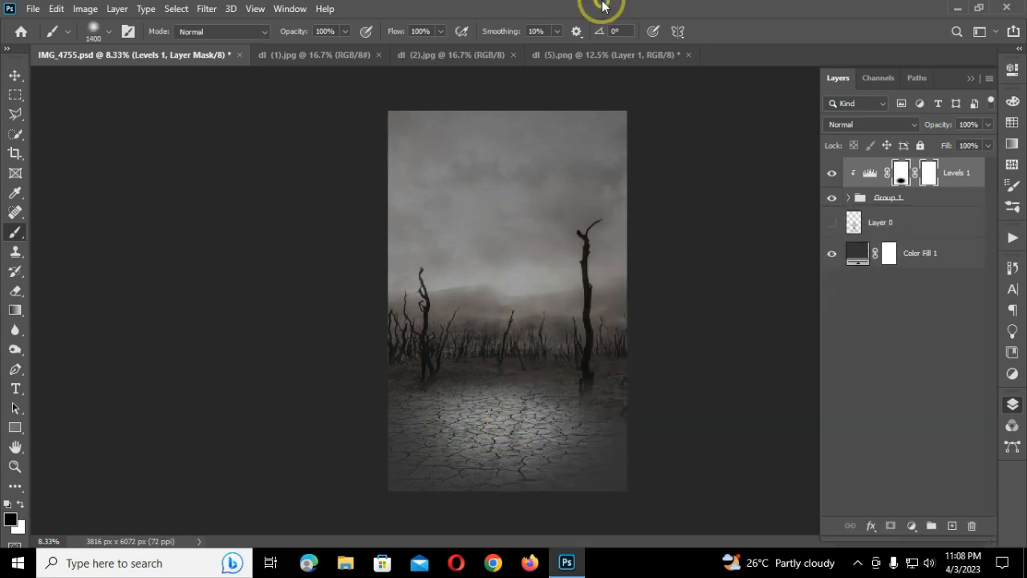
left_click(15, 75)
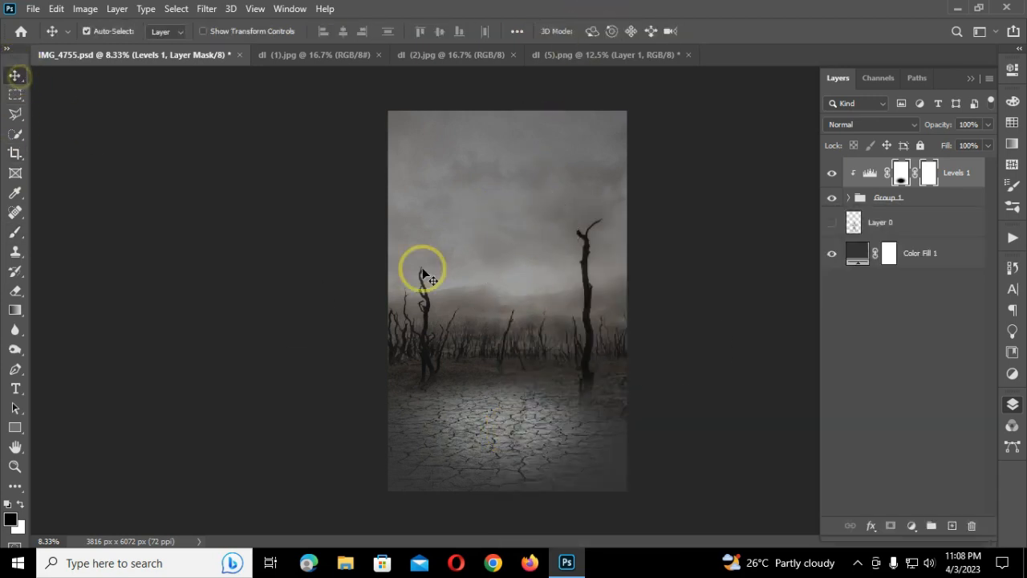
- Fade the clouds of Layer 3 around the tree line with a short black-to-transparent gradient on its mask
key("ctrl+plus")
key("ctrl+plus")
key("ctrl+minus")
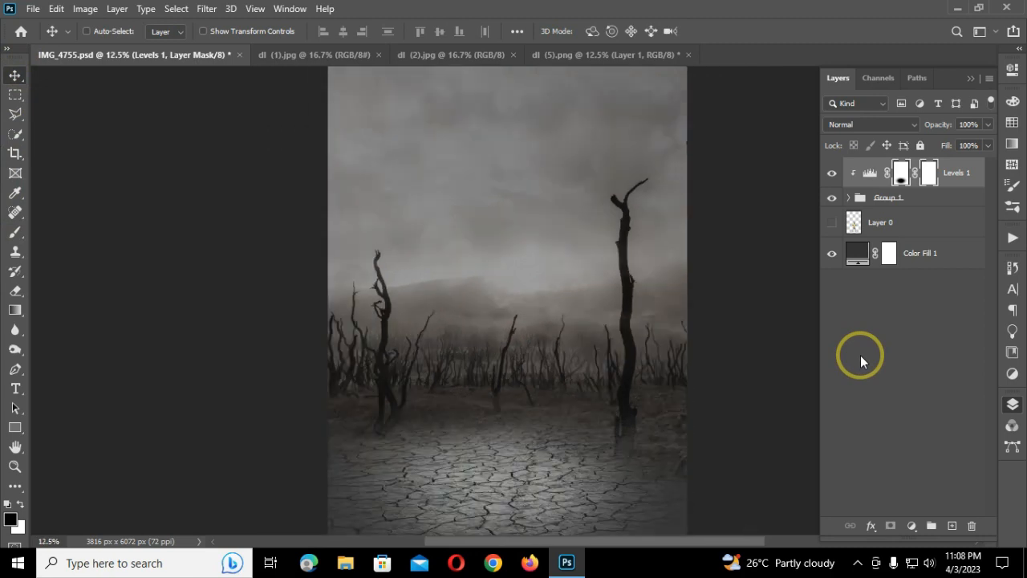
key("ctrl+minus")
left_click(848, 198)
left_click(892, 253)
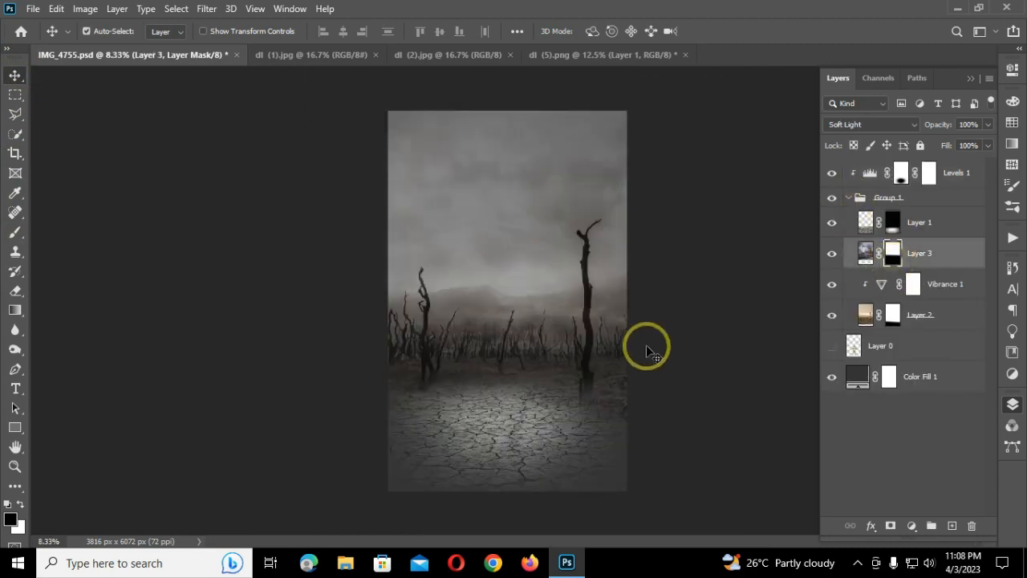
key("ctrl+plus")
left_click(15, 310)
left_click_drag(629, 355, 630, 318)
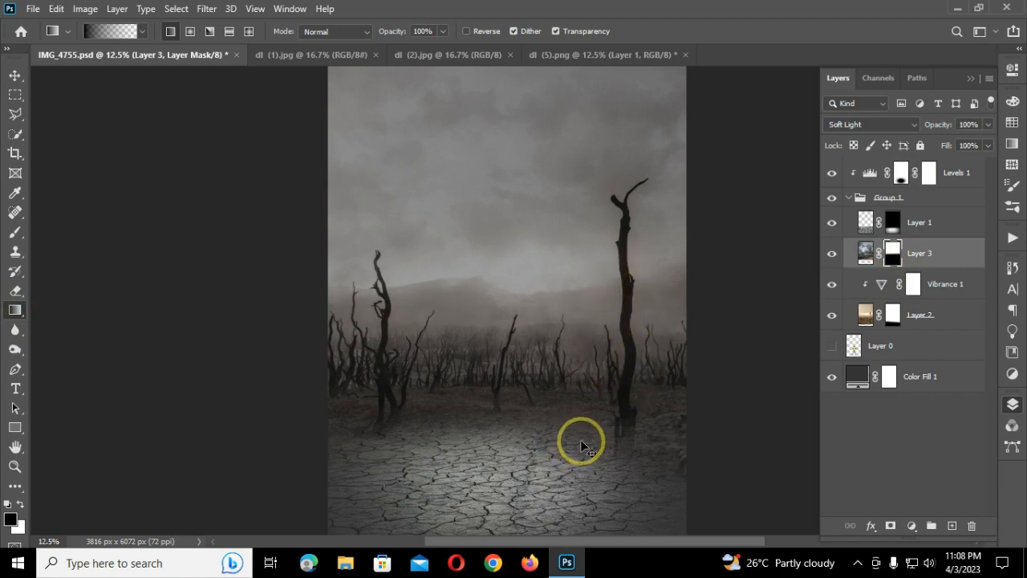
key("ctrl+minus")
left_click(16, 74)
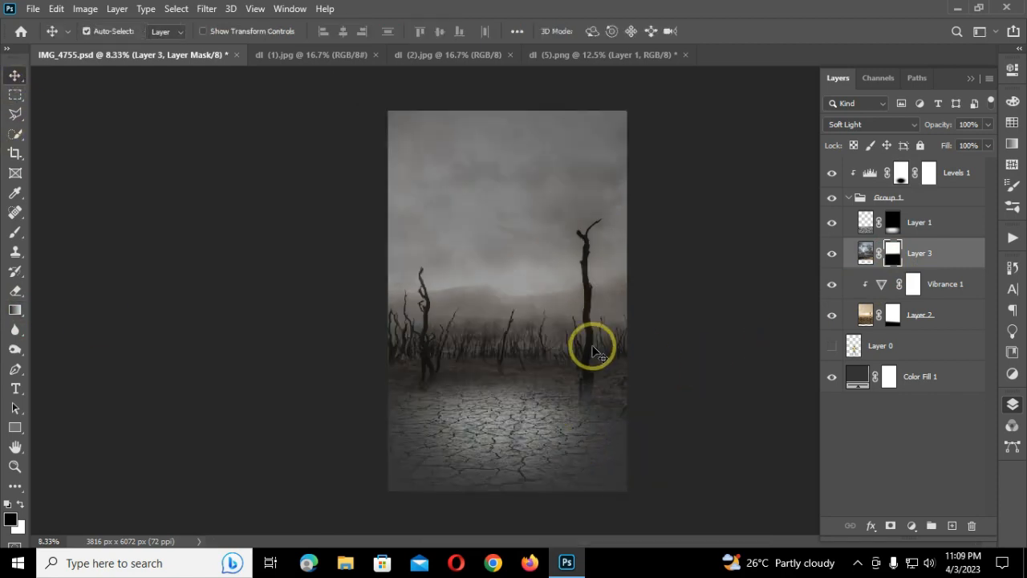
left_click(850, 197)
- Close the dl (2).jpg document and return to IMG_4755.psd
left_click(321, 54)
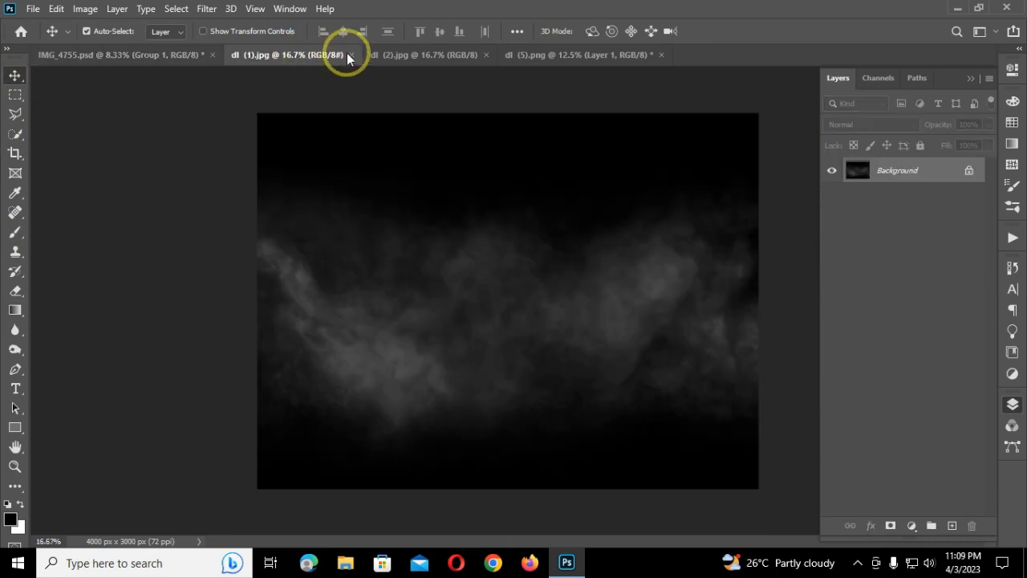
left_click(421, 55)
left_click(486, 54)
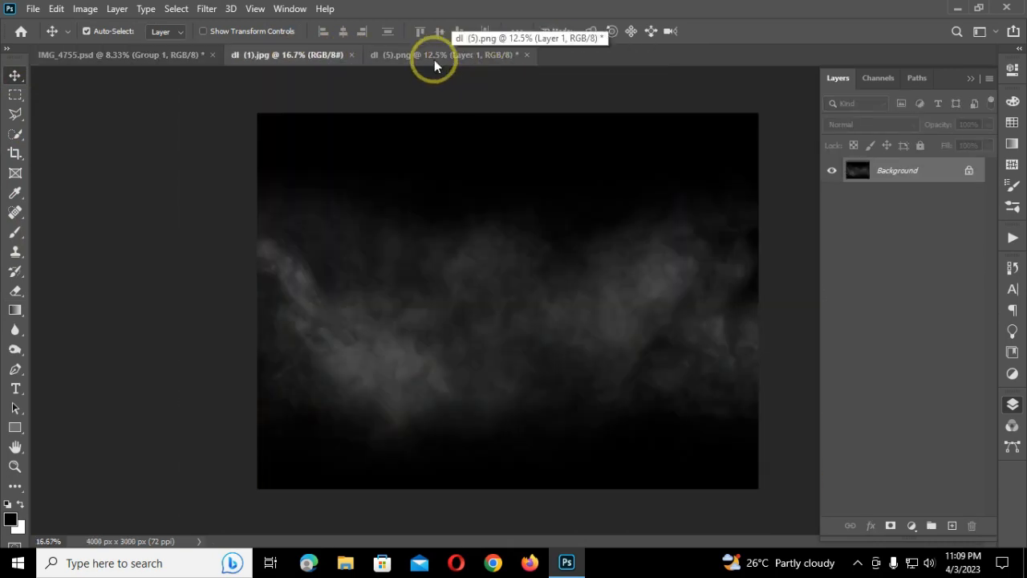
left_click(152, 58)
- Move Layer 0 to the top of the layer stack, show it and position the man centrally on the lit ground
left_click_drag(930, 230, 878, 172)
left_click(832, 173)
left_click_drag(530, 342, 513, 331)
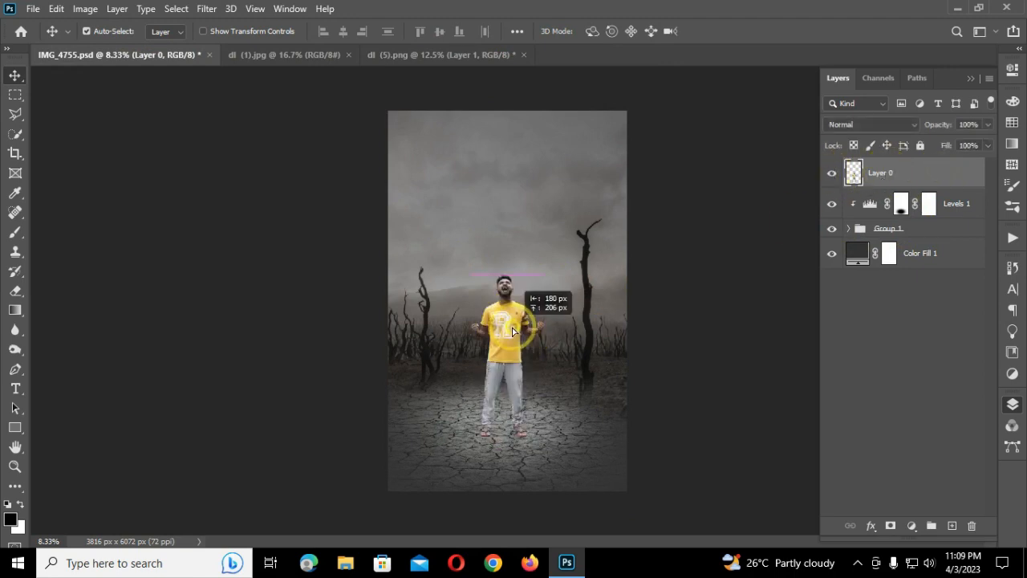
left_click_drag(560, 377, 506, 341)
key("ctrl+t")
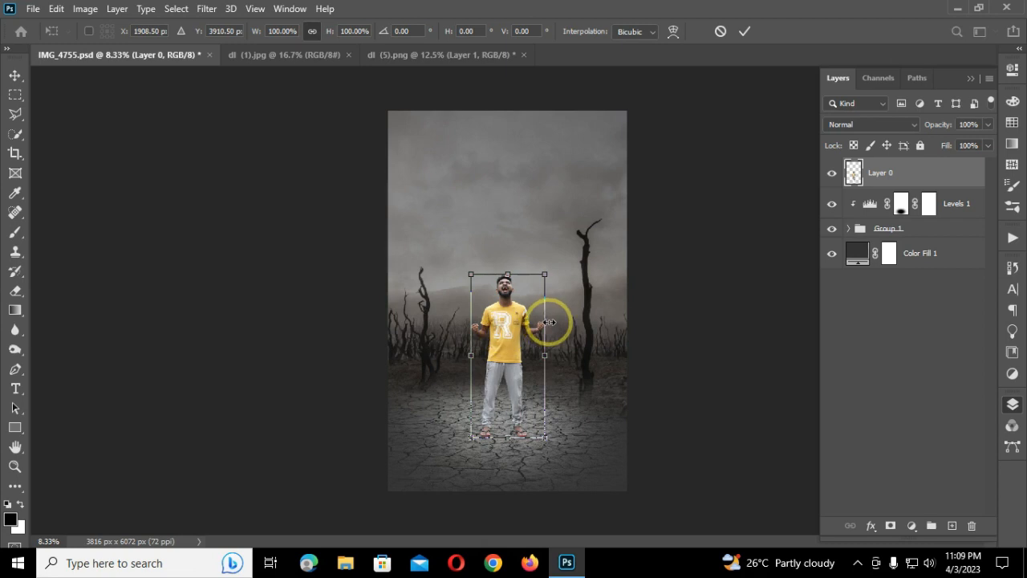
left_click(744, 32)
left_click(15, 466)
left_click(451, 31)
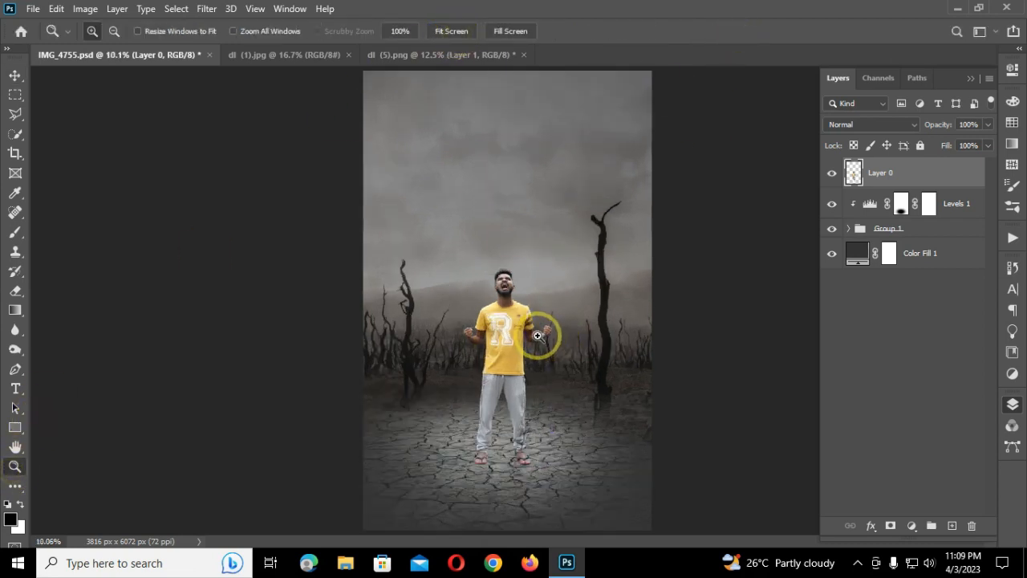
- Copy the black panther from dl (5).png into IMG_4755.psd and close dl (5).png without saving
left_click(397, 54)
key("v")
left_click_drag(438, 275, 523, 120)
left_click(524, 55)
left_click(527, 218)
- Scale the panther to about 76% and place its layer below Layer 0 so it stands behind the man's legs
key("ctrl+t")
left_click_drag(571, 284, 532, 470)
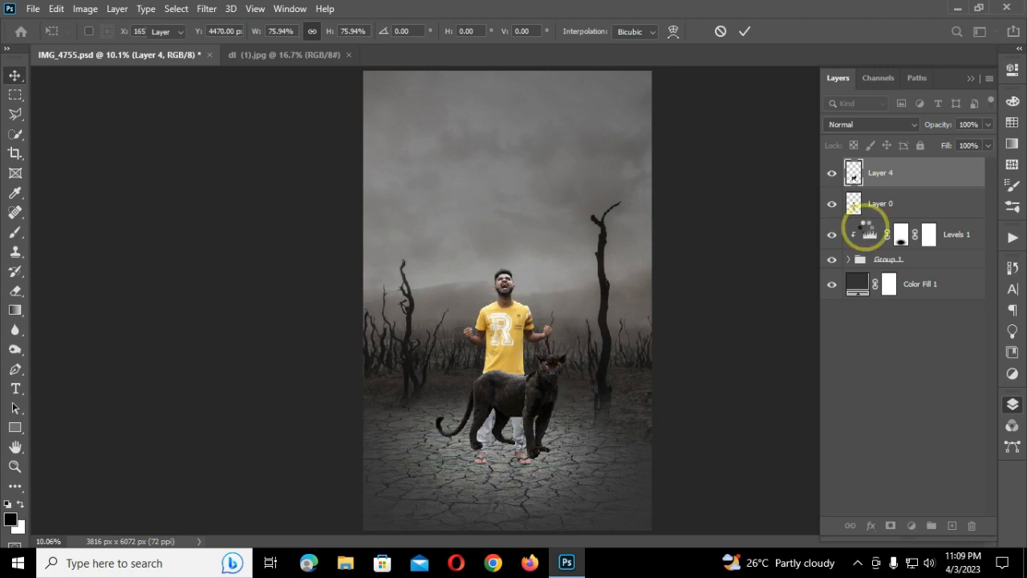
left_click_drag(867, 232, 917, 218)
left_click_drag(563, 384, 564, 384)
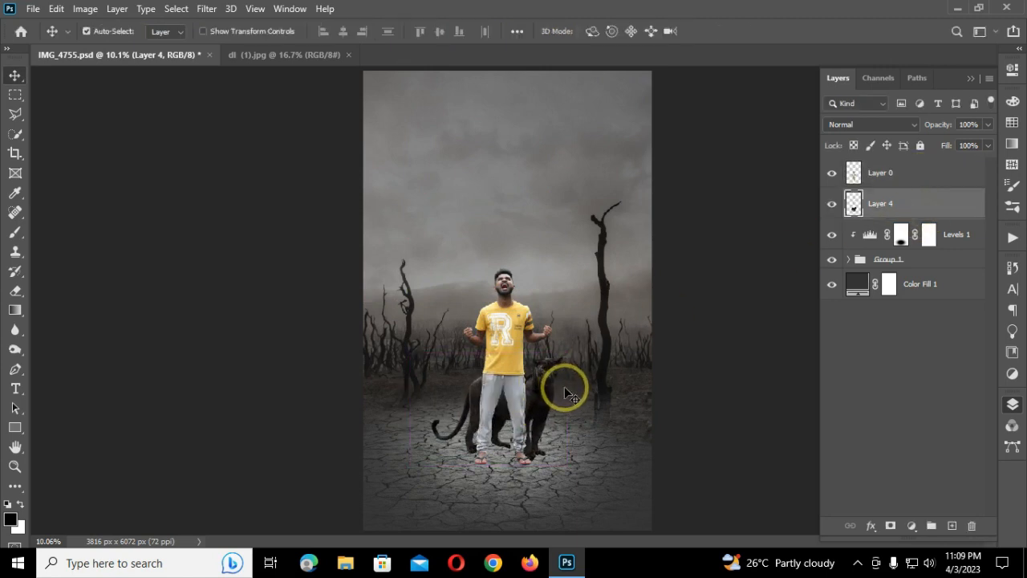
- Open Layer 0 in the Camera Raw filter with a side-by-side before and after view of the whole man
left_click(889, 178)
left_click_drag(888, 176, 883, 173)
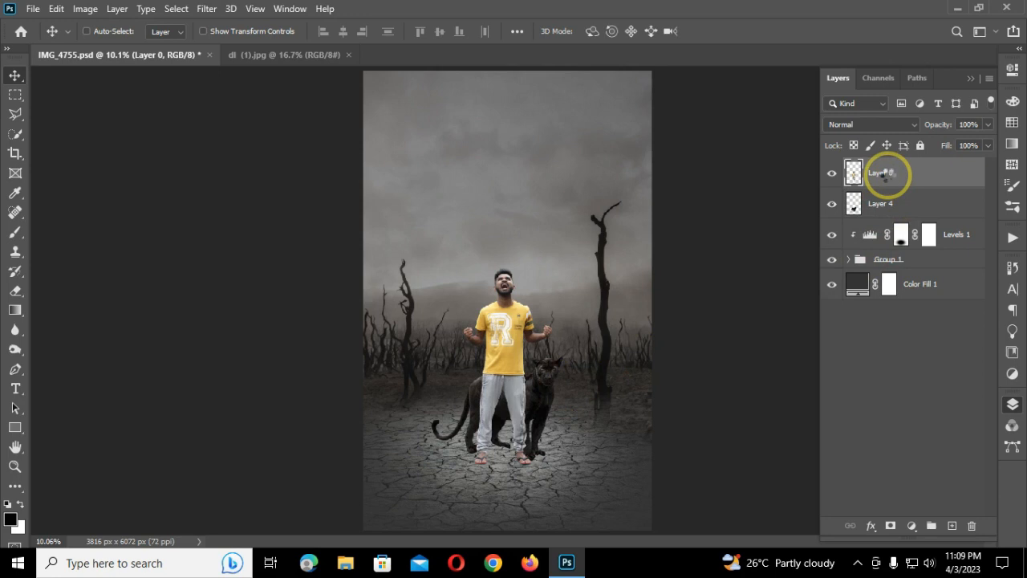
key("ctrl+shift+a")
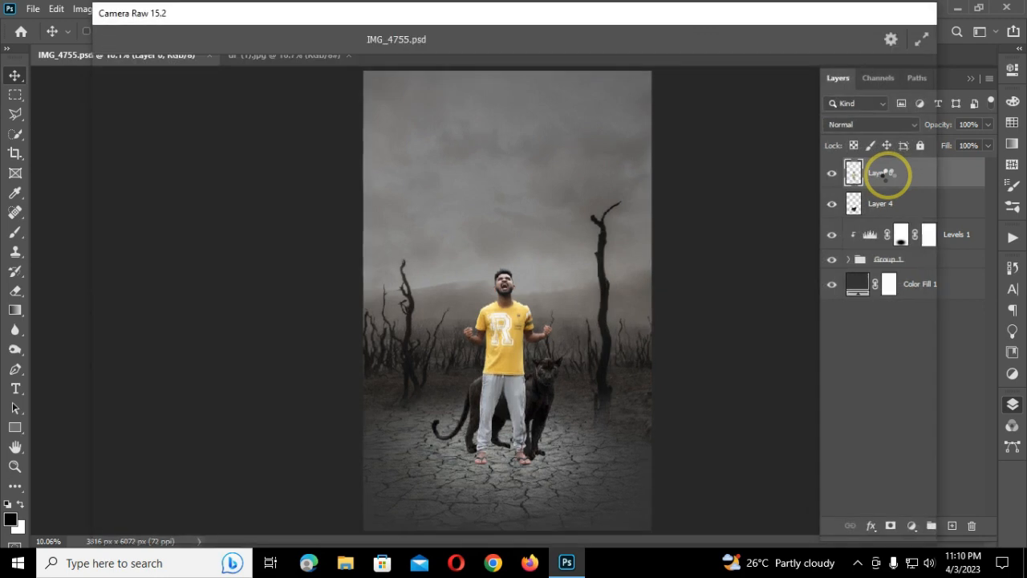
left_click(609, 485)
left_click(568, 299)
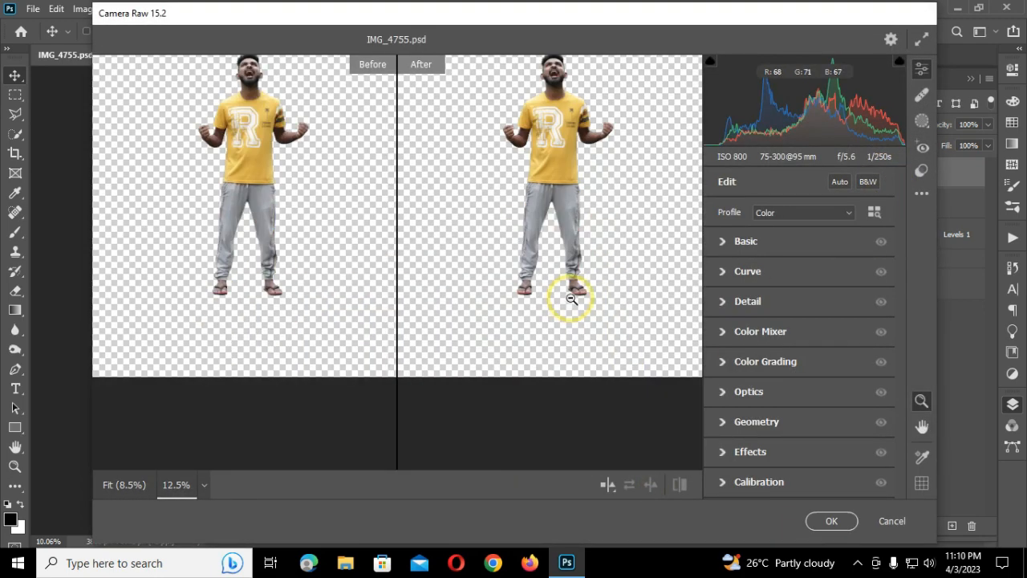
- Set the man's exposure to +0.30, contrast +21, highlights -100, shadows +57, whites +25, blacks -23 and texture +14
left_click(724, 241)
left_click_drag(763, 292, 778, 313)
left_click(754, 345)
left_click_drag(791, 369, 845, 366)
left_click_drag(799, 390, 781, 415)
left_click_drag(801, 451, 810, 448)
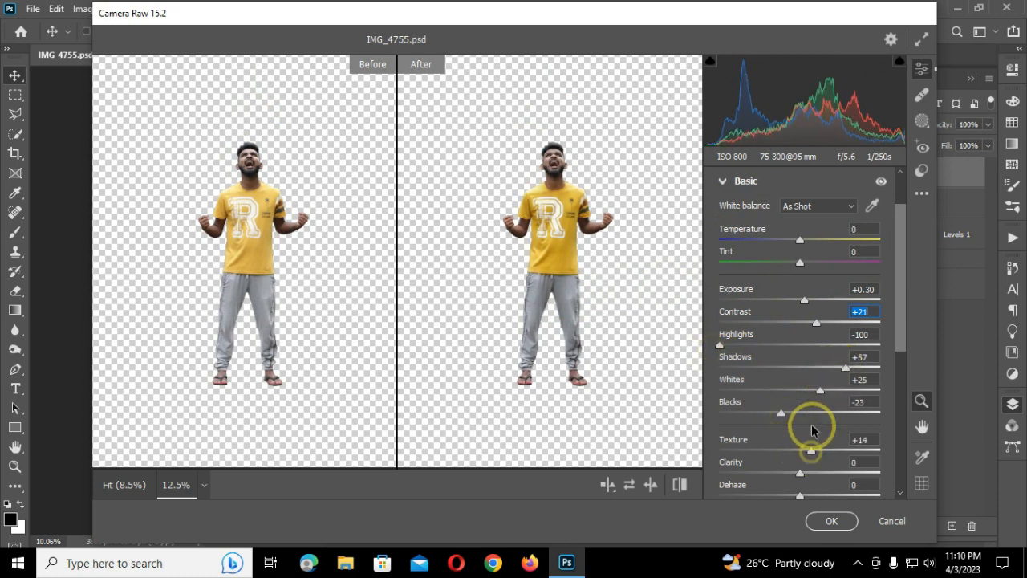
- Mute the man's colours with vibrance -42 and saturation -8, and apply the Camera Raw filter
scroll(803, 411, "down", 4)
scroll(802, 321, "up", 1)
left_click_drag(781, 318, 793, 338)
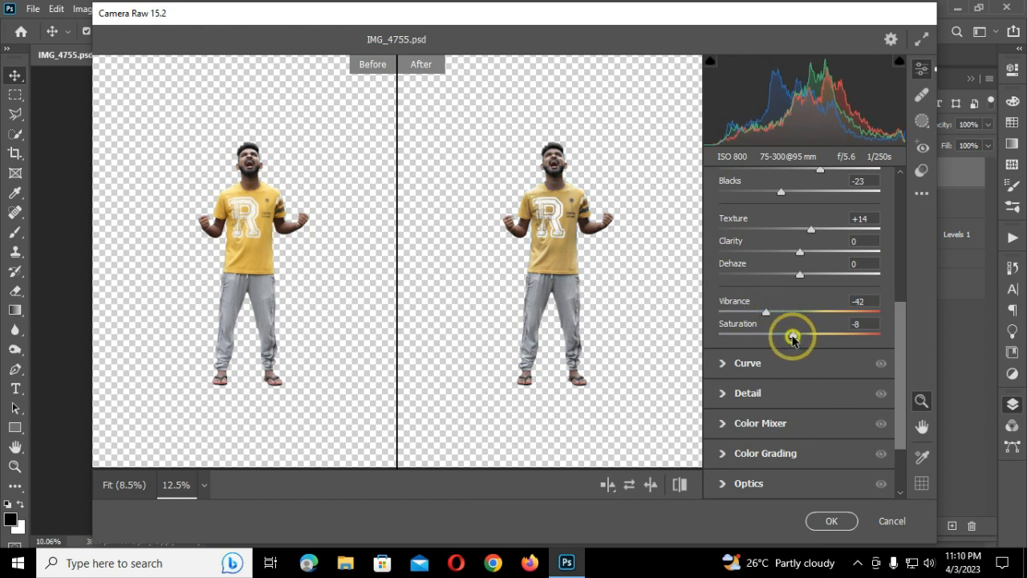
scroll(792, 305, "up", 2)
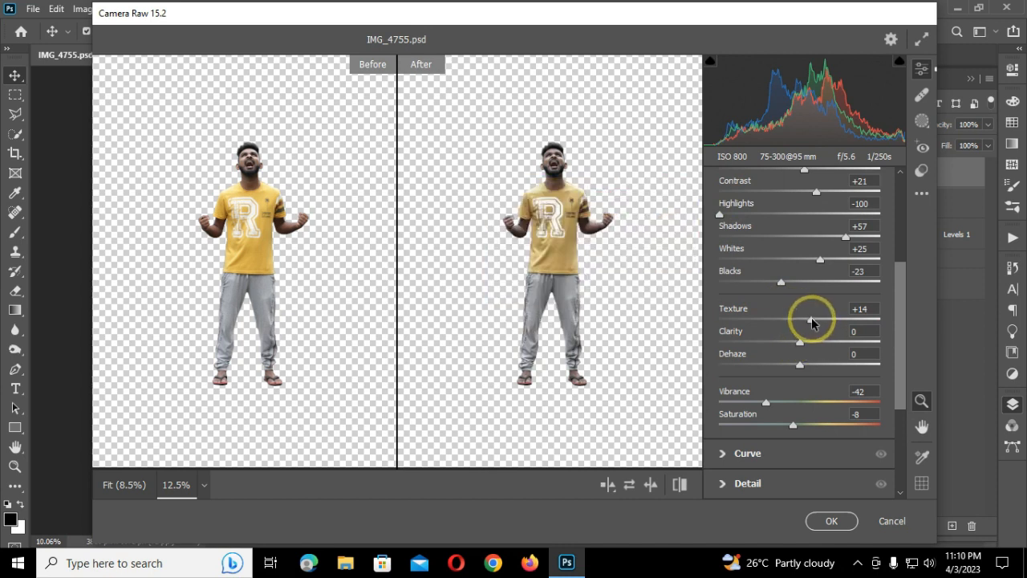
left_click(831, 520)
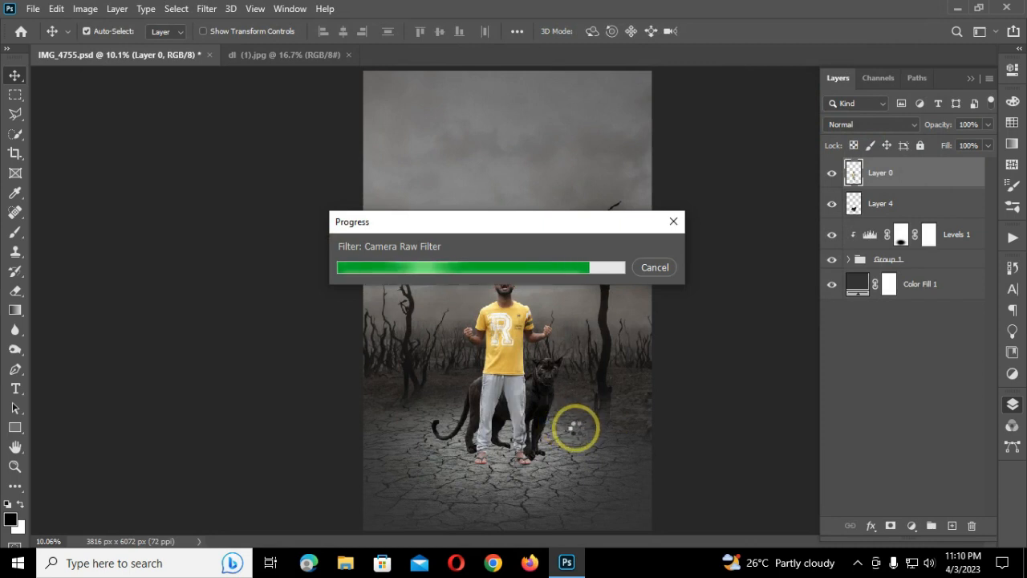
- Darken the man with a Levels adjustment clipped to Layer 0, lowering its white output level
key("ctrl+minus")
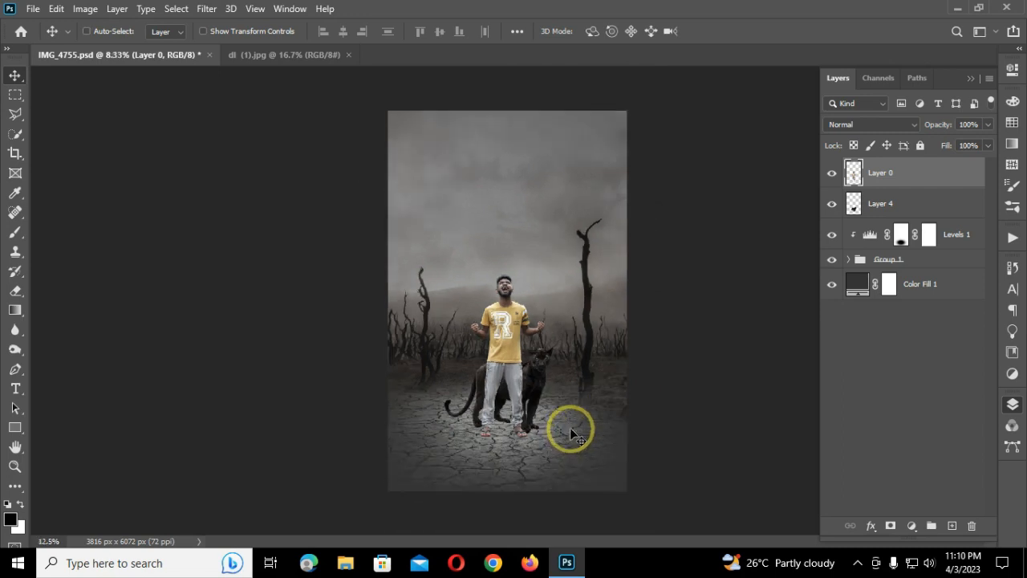
left_click(912, 525)
left_click(935, 321)
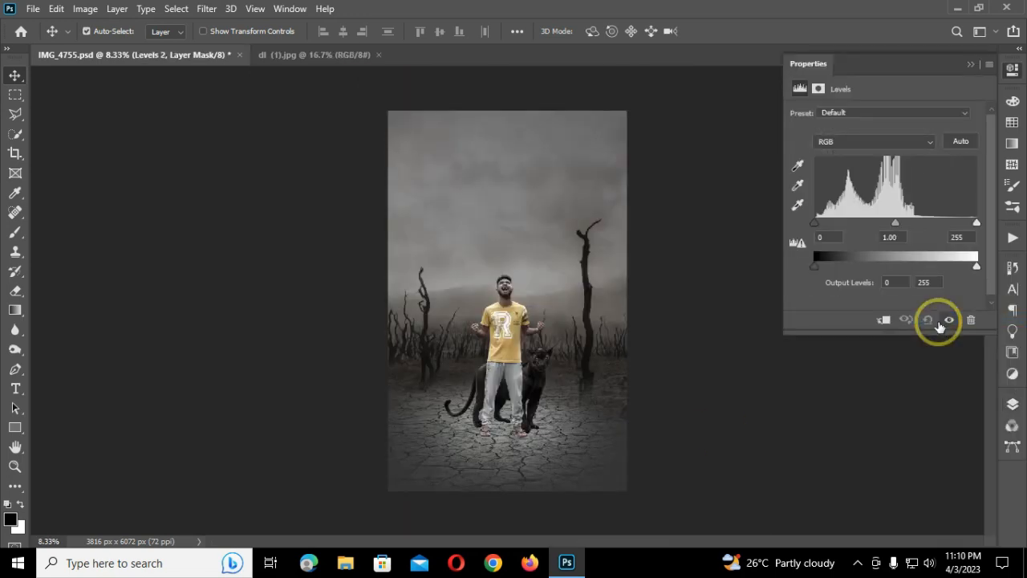
left_click(883, 319)
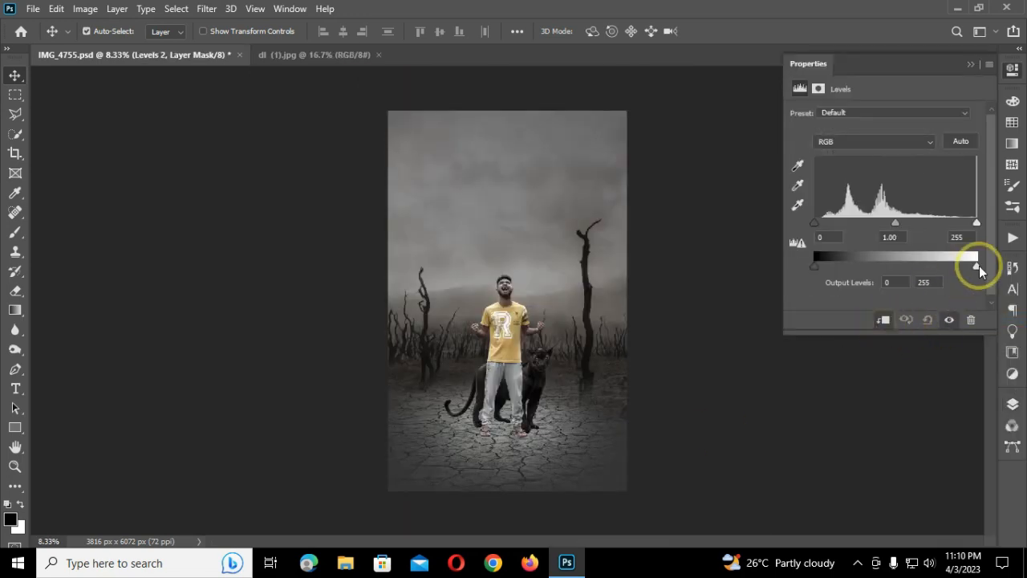
left_click_drag(943, 273, 929, 273)
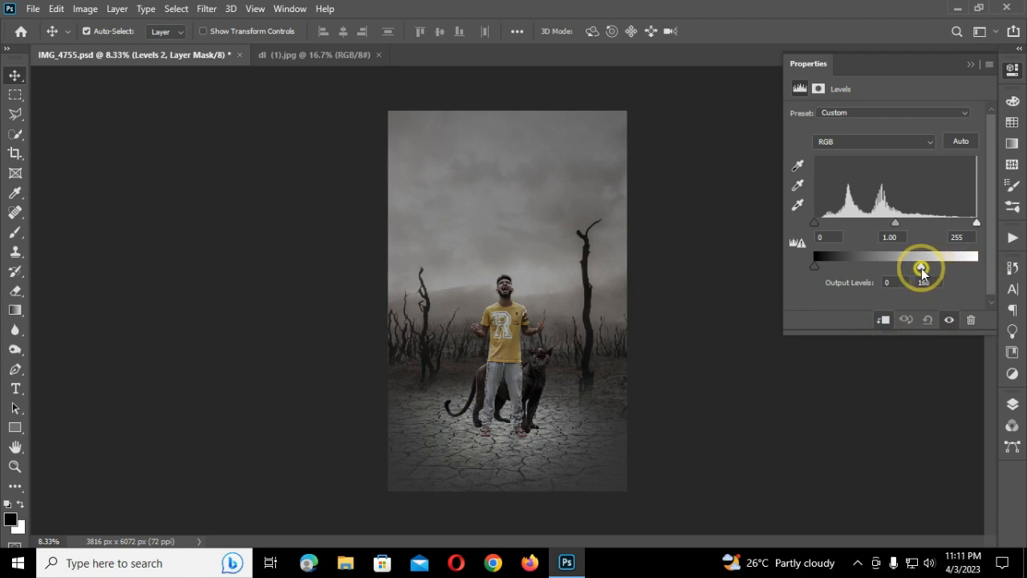
left_click(970, 64)
- Split the Underlying Layer white Blend If slider of Levels 2 and move its inner half far towards black to preserve highlights
left_click(1010, 403)
right_click(959, 165)
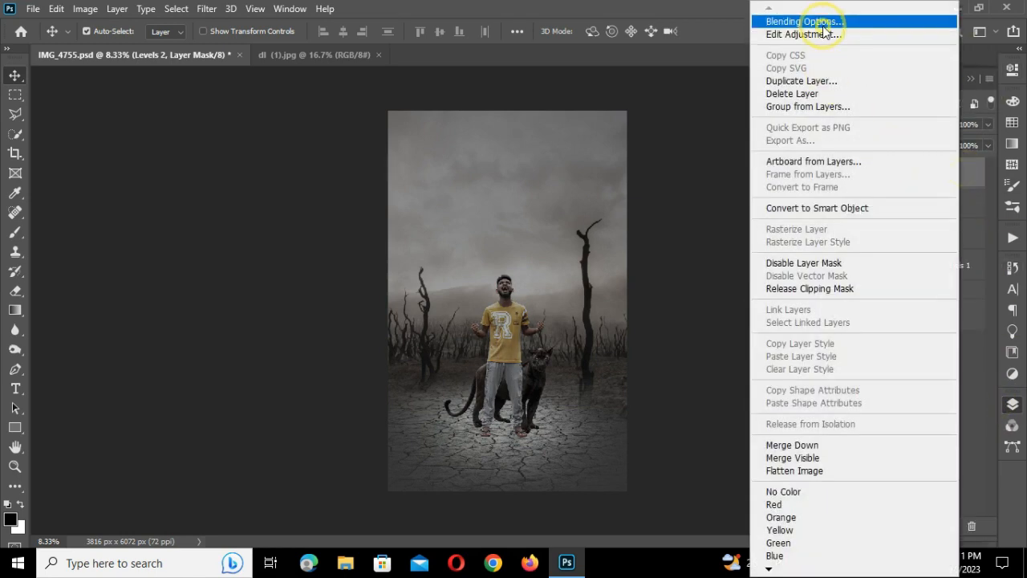
left_click(822, 24)
left_click_drag(692, 143, 854, 112)
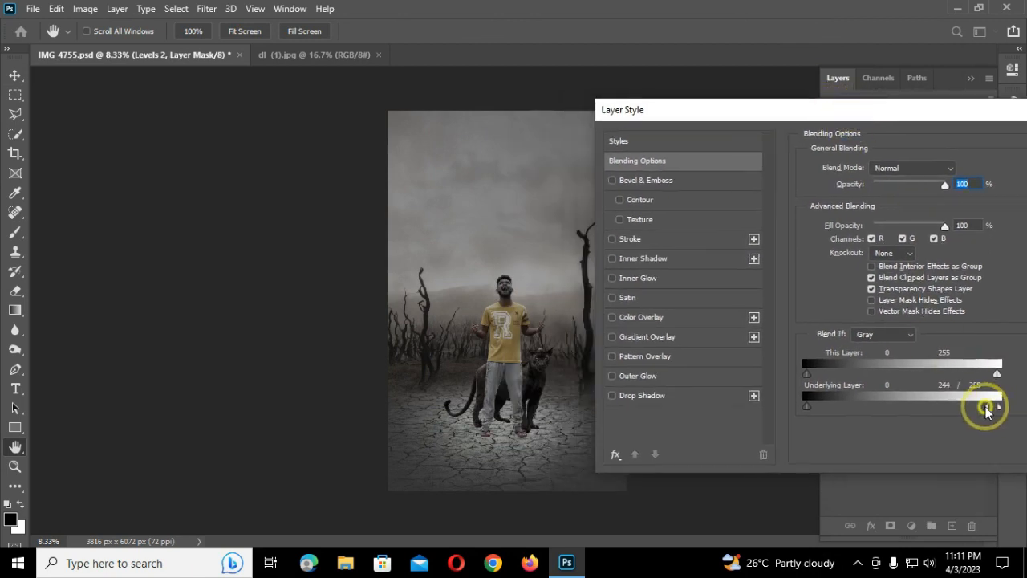
left_click_drag(986, 408, 872, 411)
left_click_drag(656, 116, 440, 119)
left_click(910, 156)
- Invert the Levels 2 layer mask to black so its darkening is hidden on the man
key("ctrl+plus")
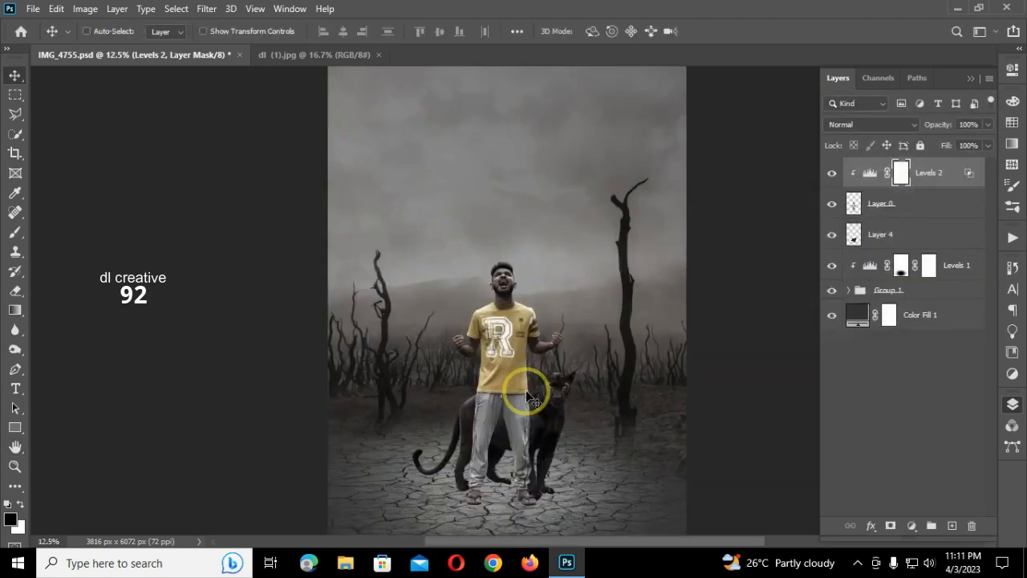
key("ctrl+plus")
key("ctrl+plus")
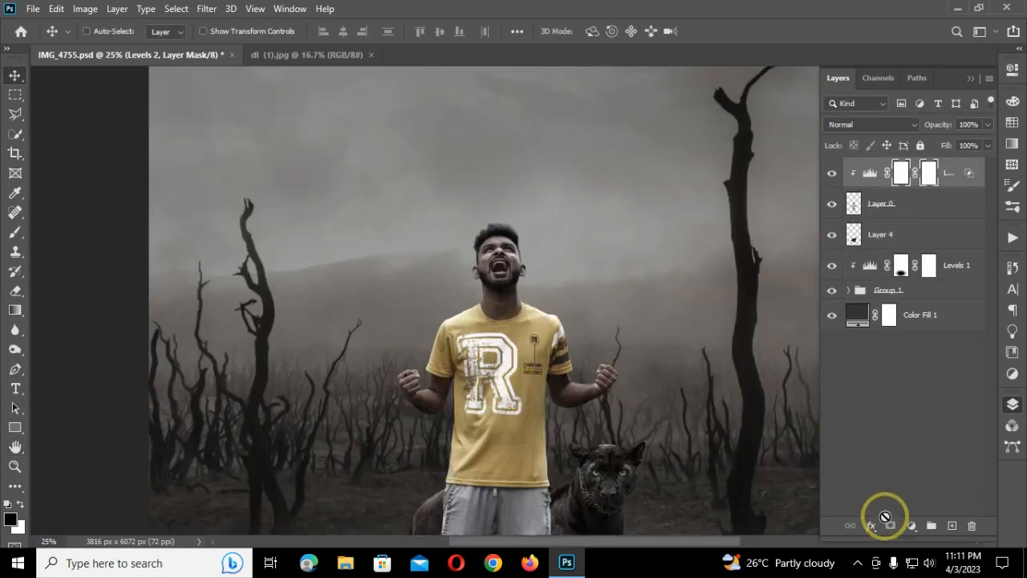
key("ctrl+i")
- Paint white with a soft brush on the Levels 2 mask over the man's trousers, feet and lower shirt
scroll(603, 450, "down", 6)
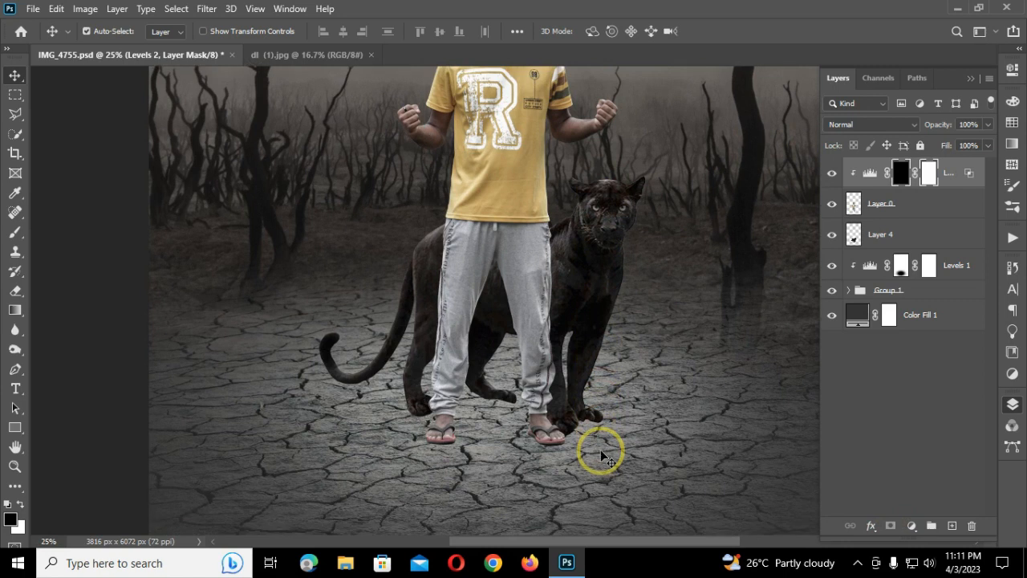
left_click(15, 232)
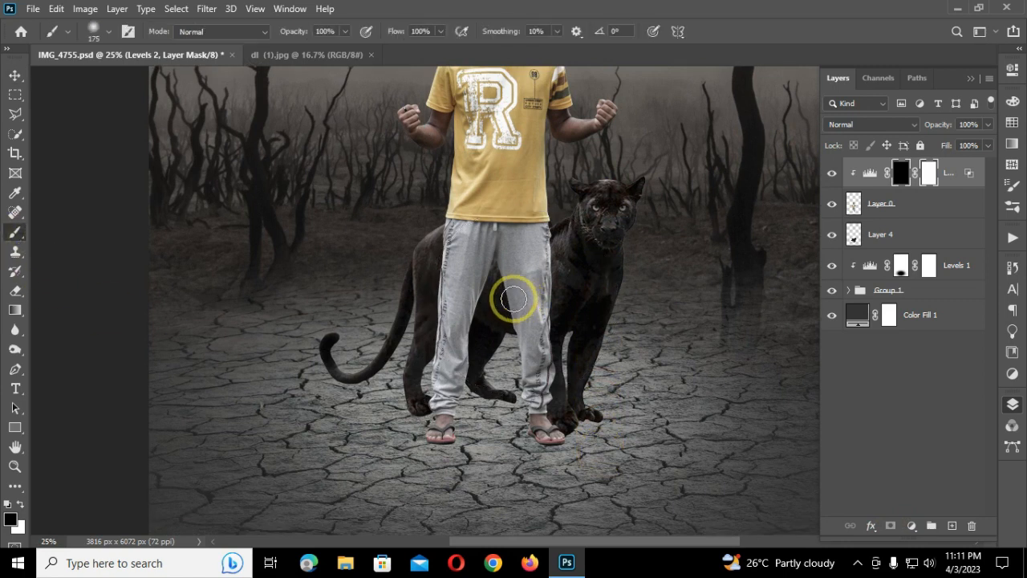
mouse_move(492, 262)
left_mouse_down()
mouse_move(441, 444)
mouse_move(499, 296)
mouse_move(512, 328)
mouse_move(501, 261)
mouse_move(532, 430)
mouse_move(567, 390)
mouse_move(569, 282)
mouse_move(572, 306)
mouse_move(465, 362)
mouse_move(441, 351)
mouse_move(486, 296)
mouse_move(487, 215)
left_mouse_up()
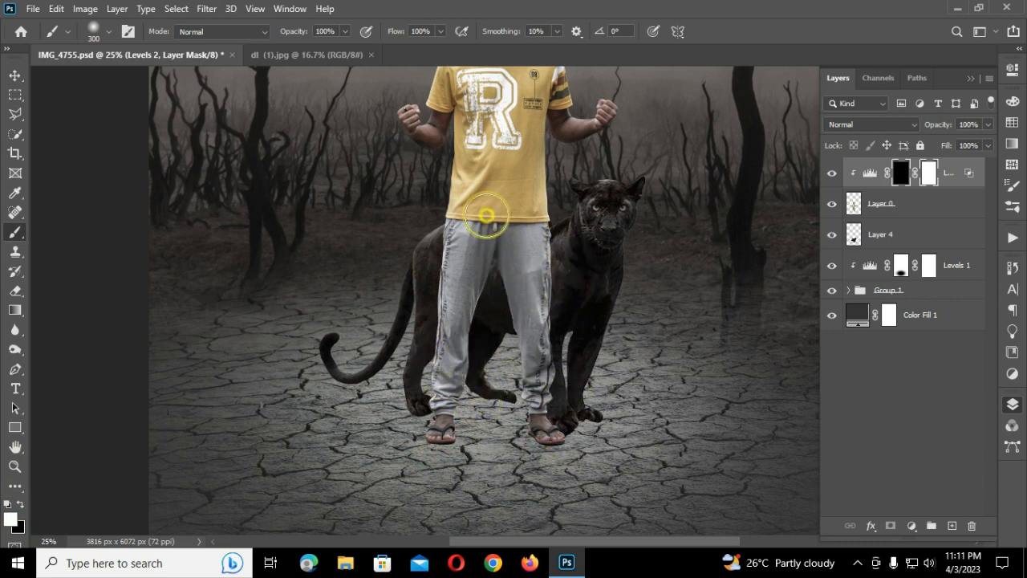
mouse_move(490, 175)
left_mouse_down()
mouse_move(468, 157)
mouse_move(467, 97)
mouse_move(465, 197)
mouse_move(514, 112)
mouse_move(541, 99)
mouse_move(458, 199)
mouse_move(538, 205)
left_mouse_up()
scroll(546, 206, "up", 3)
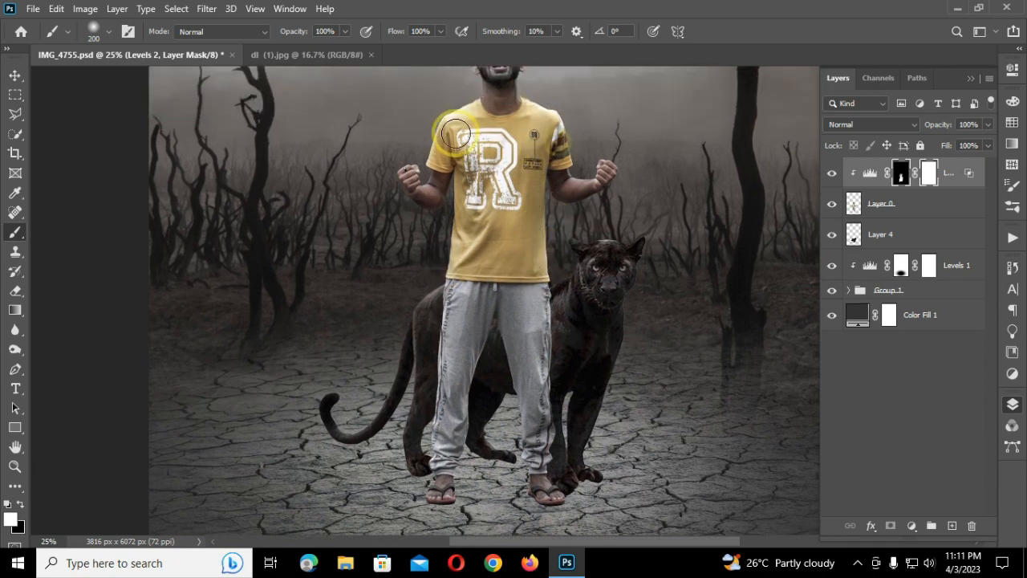
key("ctrl+minus")
key("ctrl+minus")
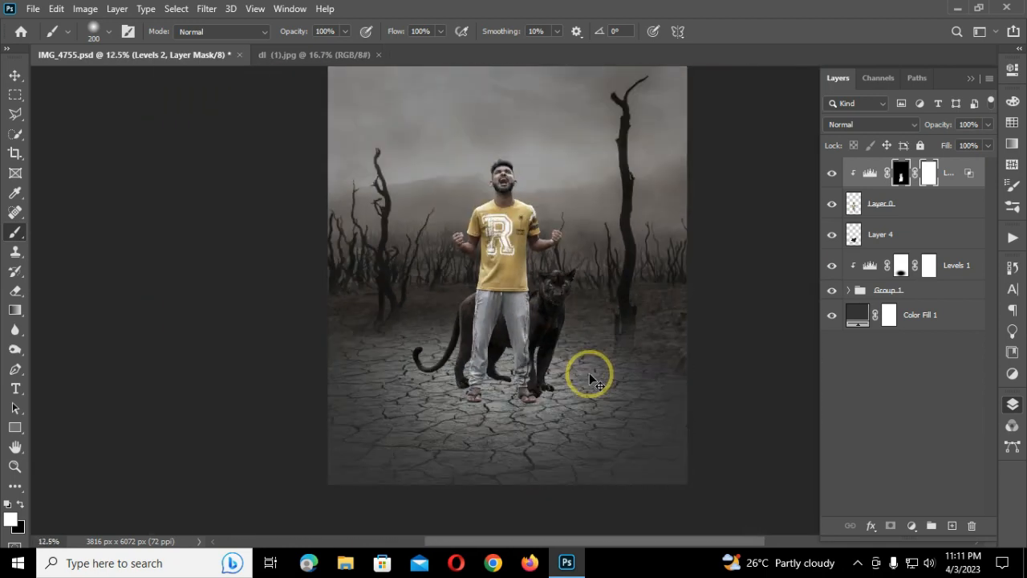
- Add a new empty layer directly above the panther's Layer 4
key("ctrl+minus")
left_click(13, 77)
key("ctrl+plus")
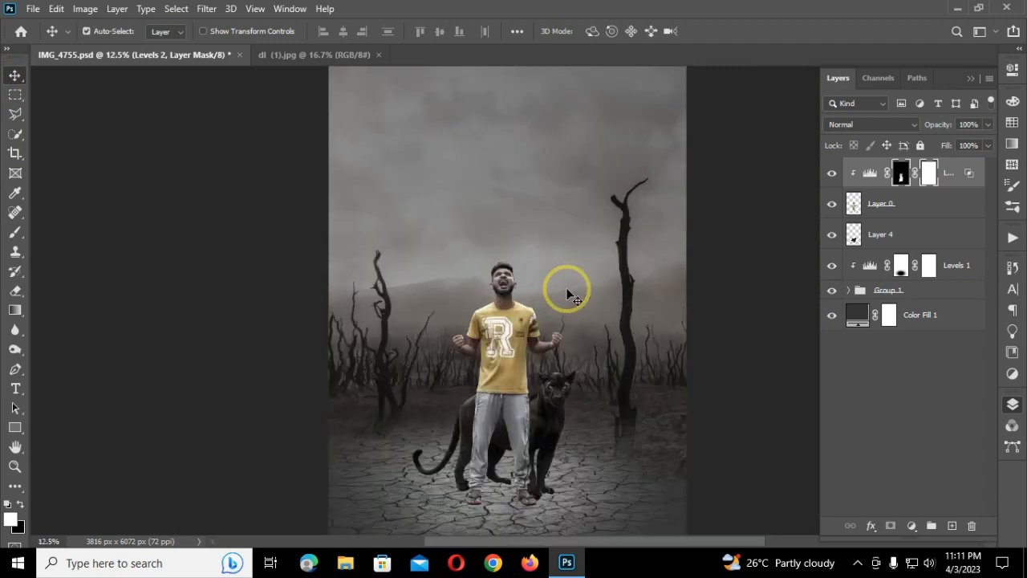
scroll(569, 282, "up", 3)
left_click(929, 235)
left_click(952, 524)
- Paint black shadow streaks with a size 200 soft brush from both of the man's feet diagonally across the foreground
key("ctrl+plus")
key("ctrl+plus")
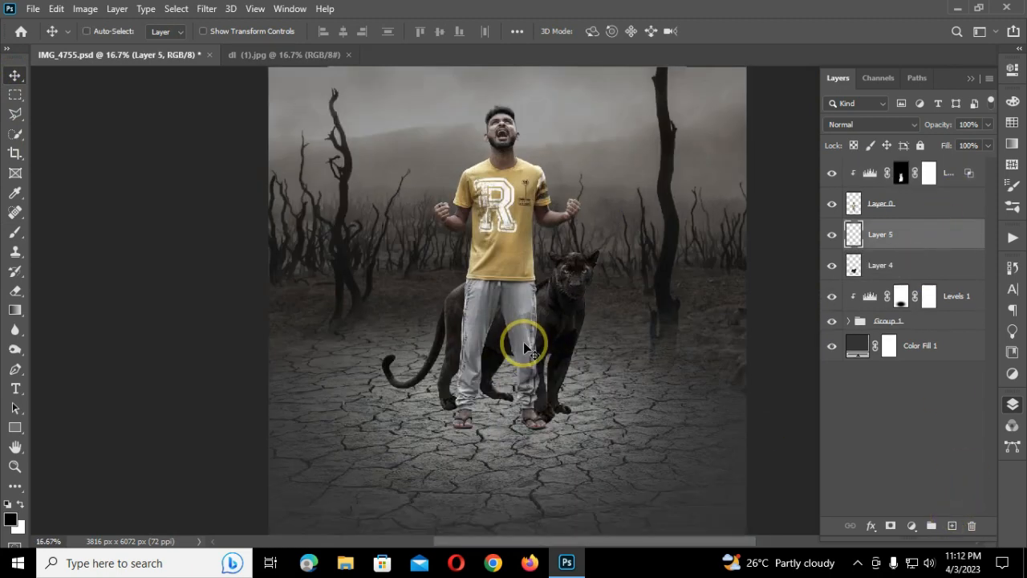
key("b")
scroll(471, 284, "down", 3)
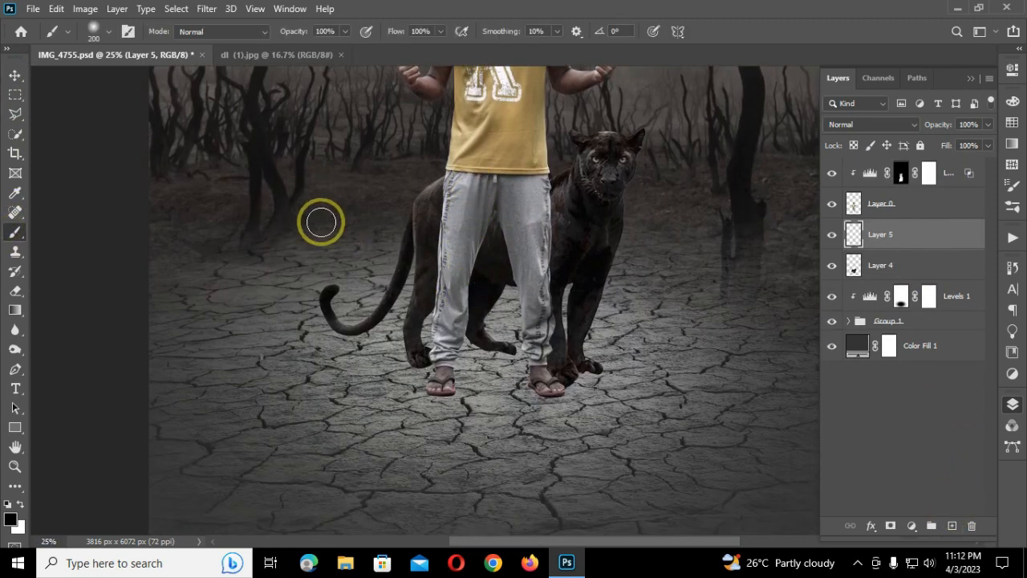
left_click_drag(440, 386, 509, 527)
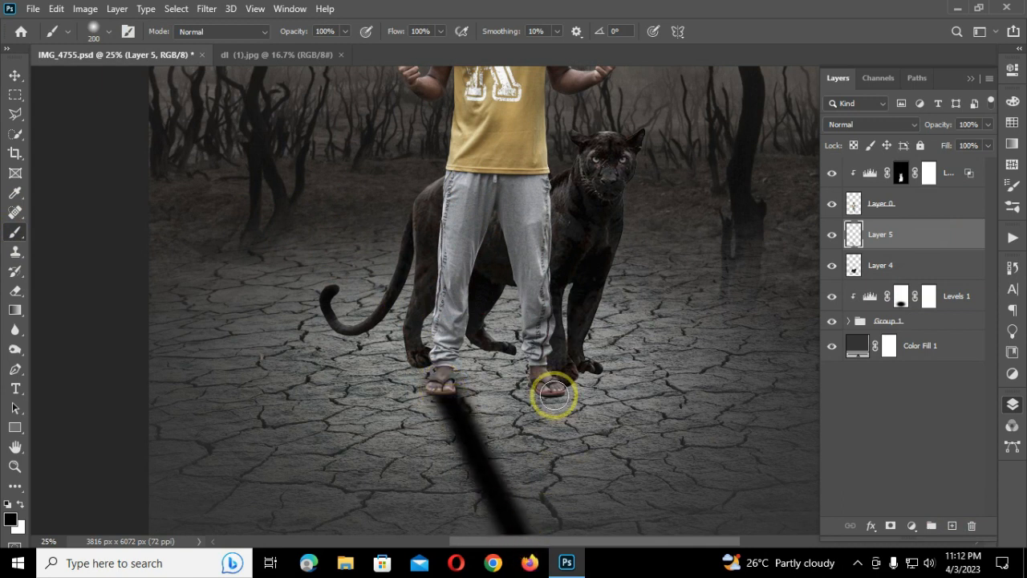
left_click_drag(553, 394, 645, 557)
- Soften the shadow streaks with a Gaussian Blur of 141.7 pixels radius
key("ctrl+minus")
key("ctrl+minus")
left_click(206, 8)
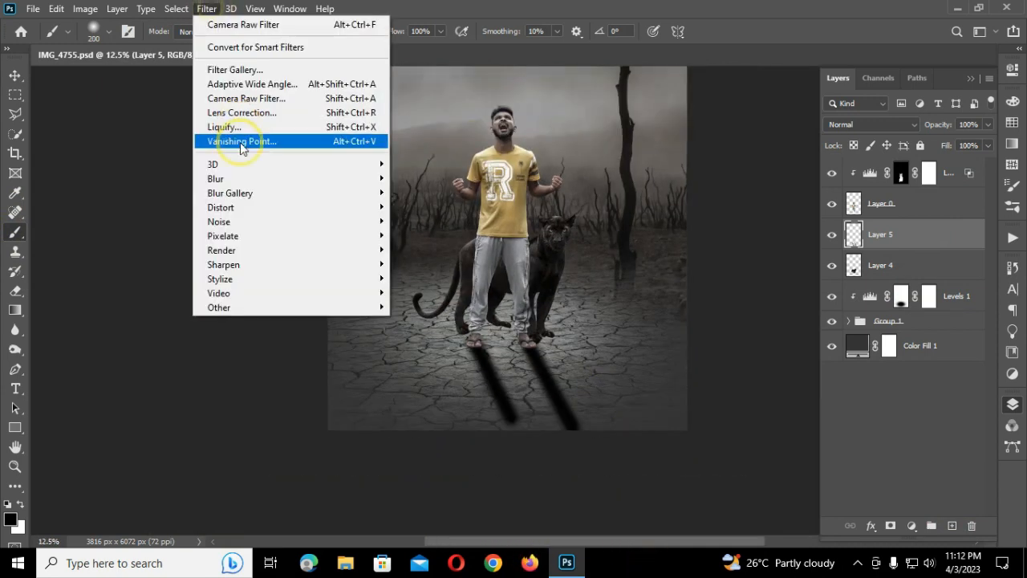
left_click(433, 233)
left_click_drag(744, 351, 770, 351)
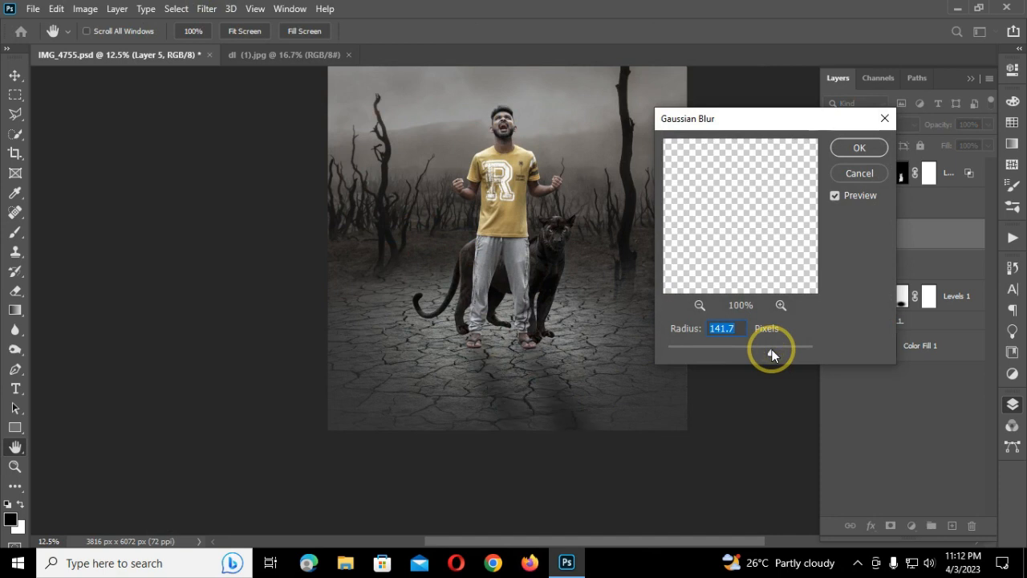
left_click(858, 148)
key("b")
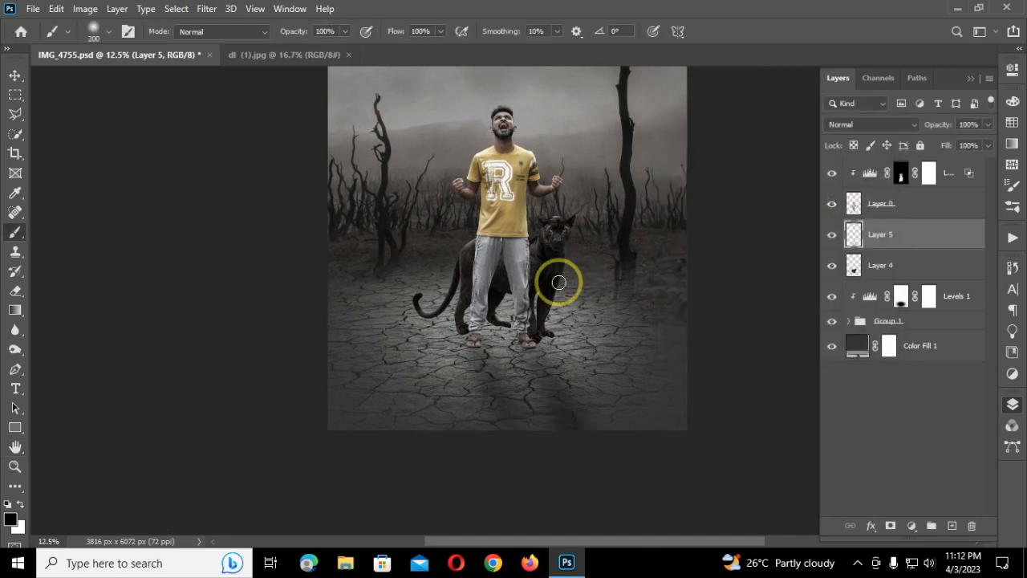
- Add a layer mask to the shadow layer and fade the streaks' far ends with a black-to-transparent linear gradient
key("ctrl+minus")
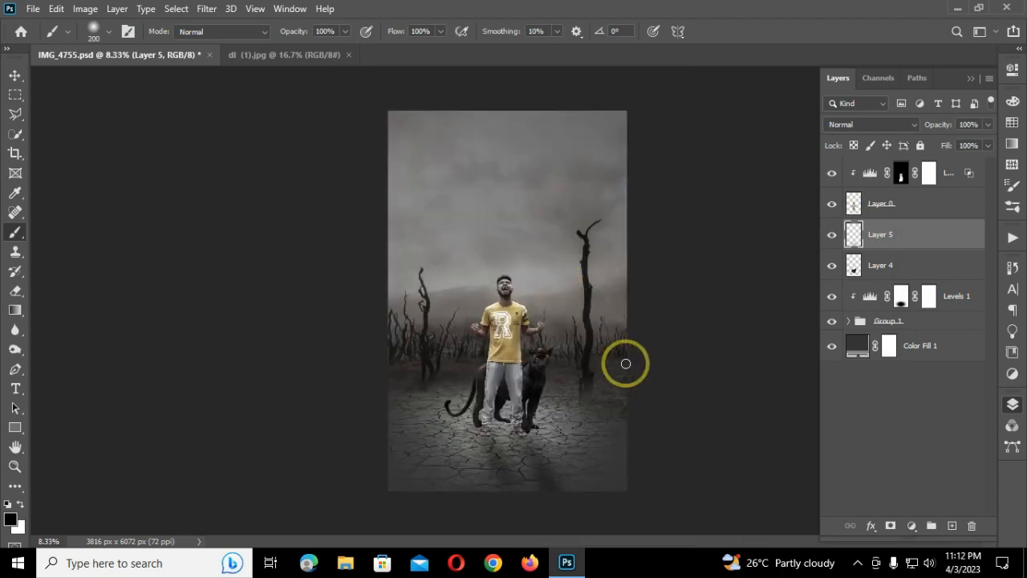
key("ctrl+plus")
scroll(604, 378, "down", 5)
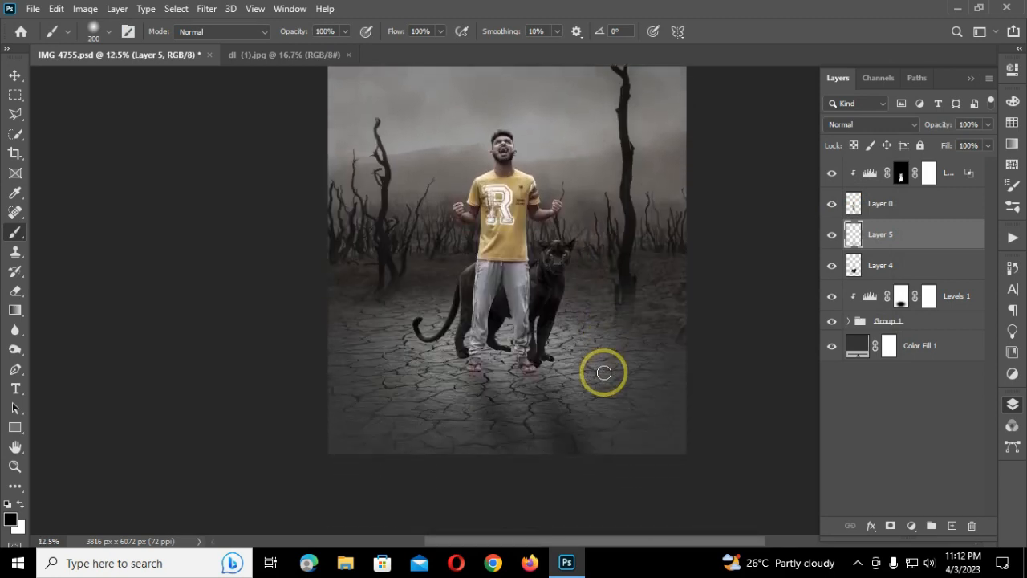
key("ctrl+plus")
scroll(610, 372, "down", 1)
left_click(893, 523)
left_click(16, 310)
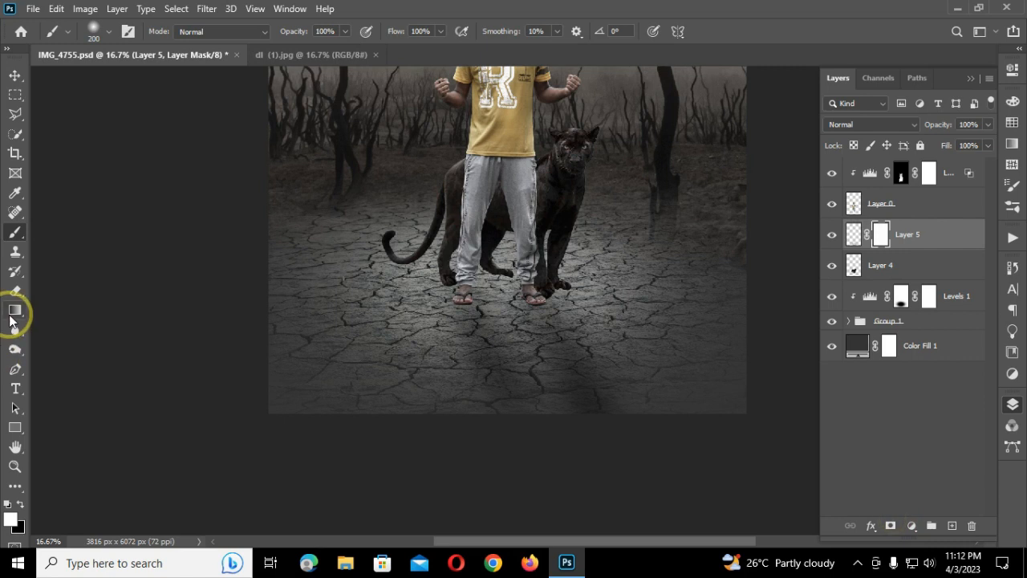
left_click(8, 503)
left_click_drag(556, 418, 536, 337)
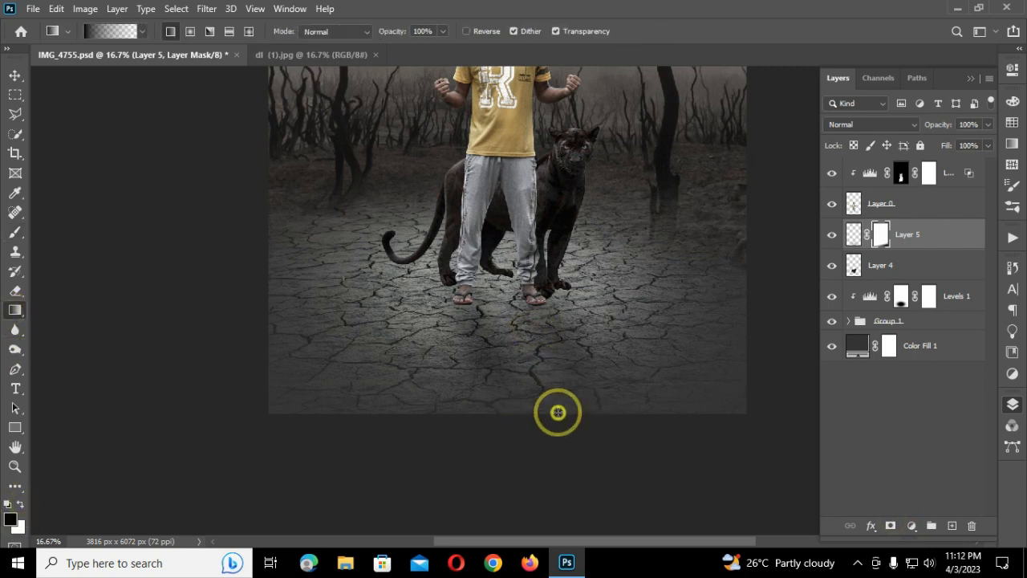
- Delete the streaked shadow layer
key("ctrl+minus")
key("ctrl+minus")
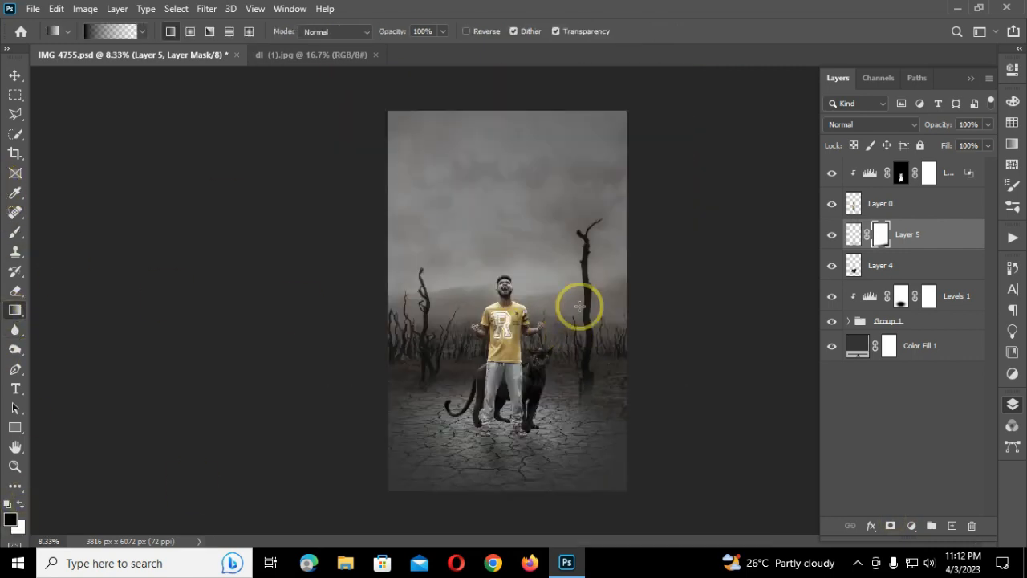
key("Delete")
- Add a new layer above Layer 4 and paint a single soft black dab on it
left_click(952, 527)
left_click(15, 232)
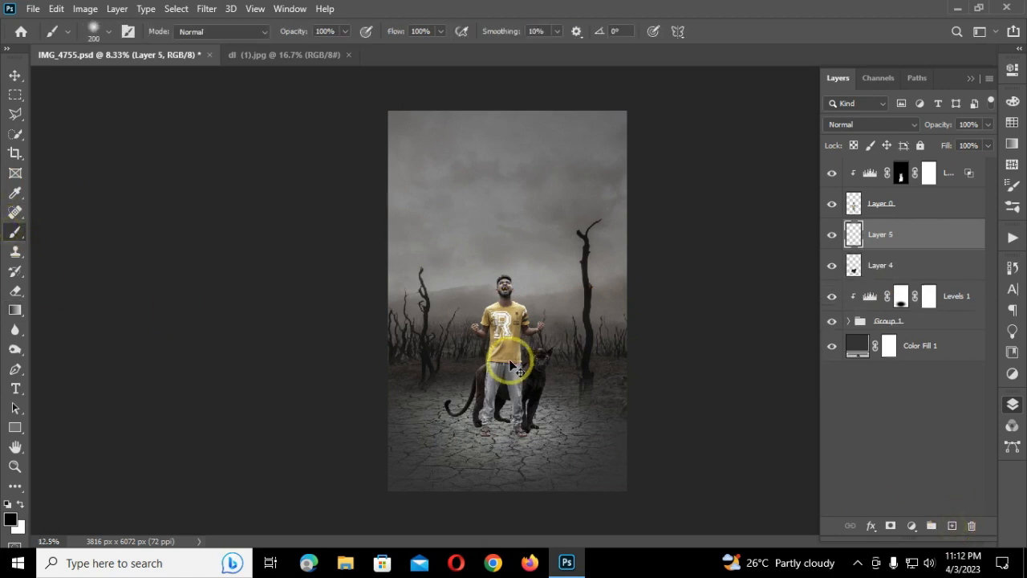
key("ctrl+plus")
key("ctrl+plus")
left_click(423, 222)
- Transform the black dab into a wide, flat ellipse and place it as a shadow beneath the man's foot nearest the panther's tail
key("ctrl+t")
left_click_drag(471, 225, 660, 236)
scroll(530, 252, "down", 10)
left_click_drag(521, 120, 481, 448)
left_click(17, 75)
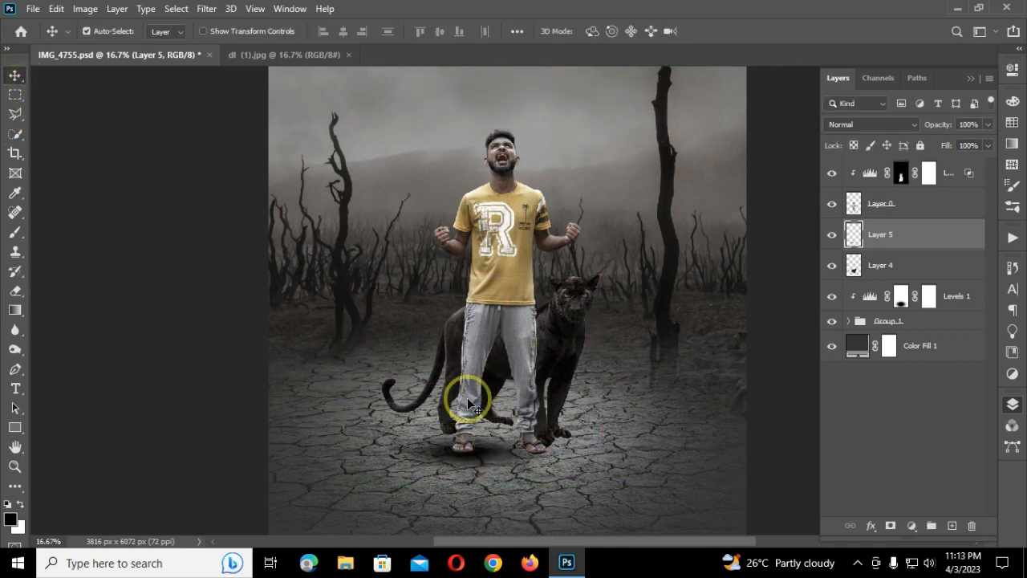
- Duplicate the foot shadow, transform the copy and move it beneath the man's other foot
key("ctrl+j")
key("ctrl+t")
left_click_drag(594, 482, 492, 453)
left_click_drag(453, 440, 567, 451)
key("Return")
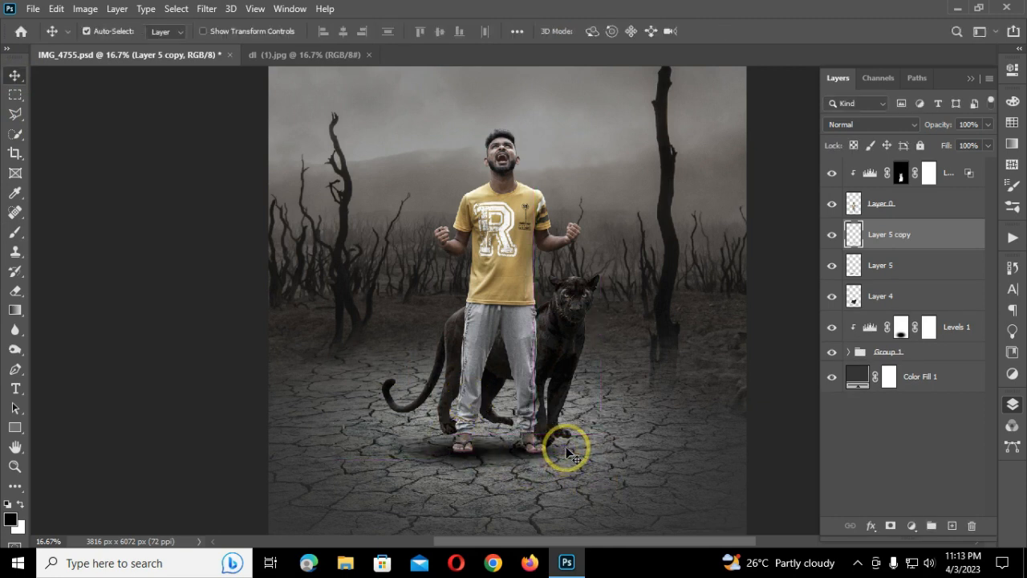
- Group the man, both foot shadows, the panther and the Levels 2 adjustment into one layer group
left_click(889, 295, "shift")
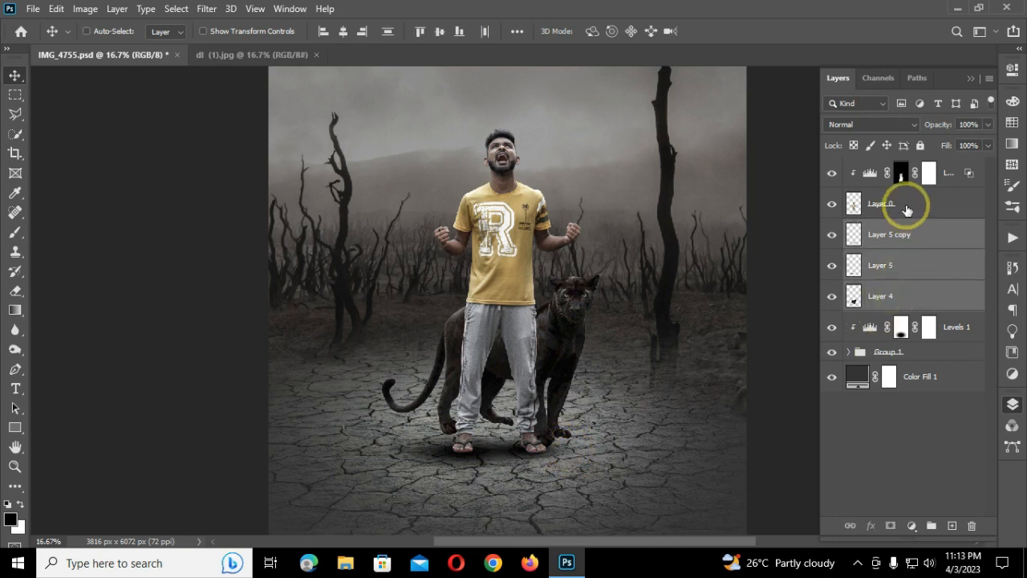
left_click(957, 176, "shift")
left_click_drag(942, 526, 931, 525)
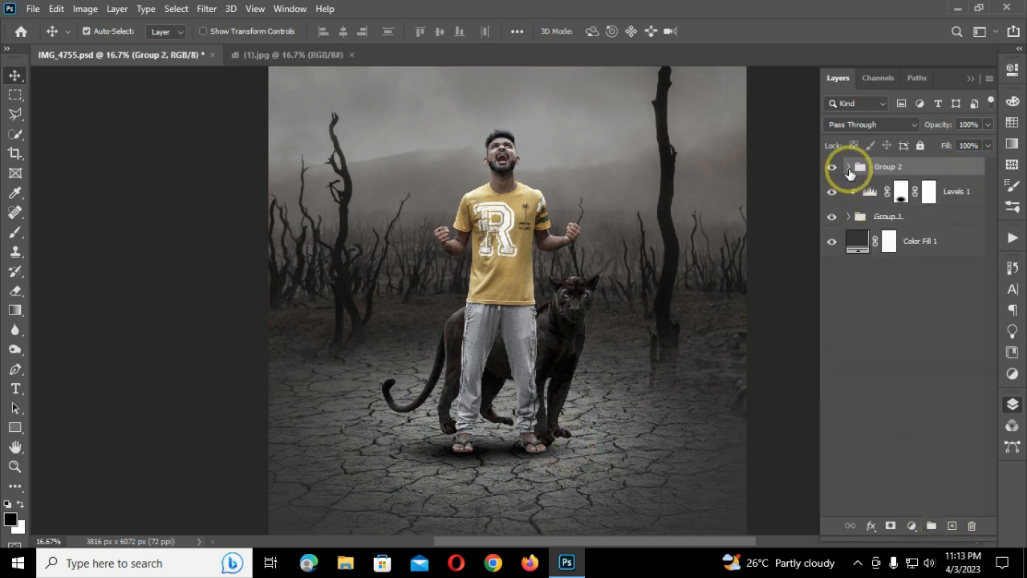
- Expand the new group and move the panther on Layer 4 slightly down on the cracked ground
left_click(849, 167)
scroll(657, 339, "up", 1)
scroll(642, 343, "down", 4)
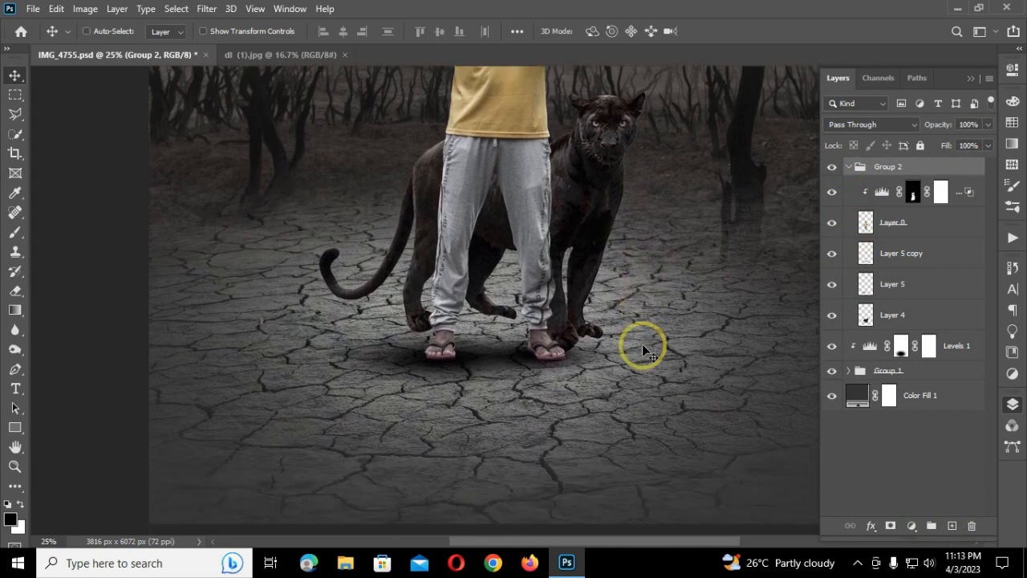
key("ctrl+plus")
left_click(622, 245, "ctrl")
left_click_drag(615, 248, 613, 255)
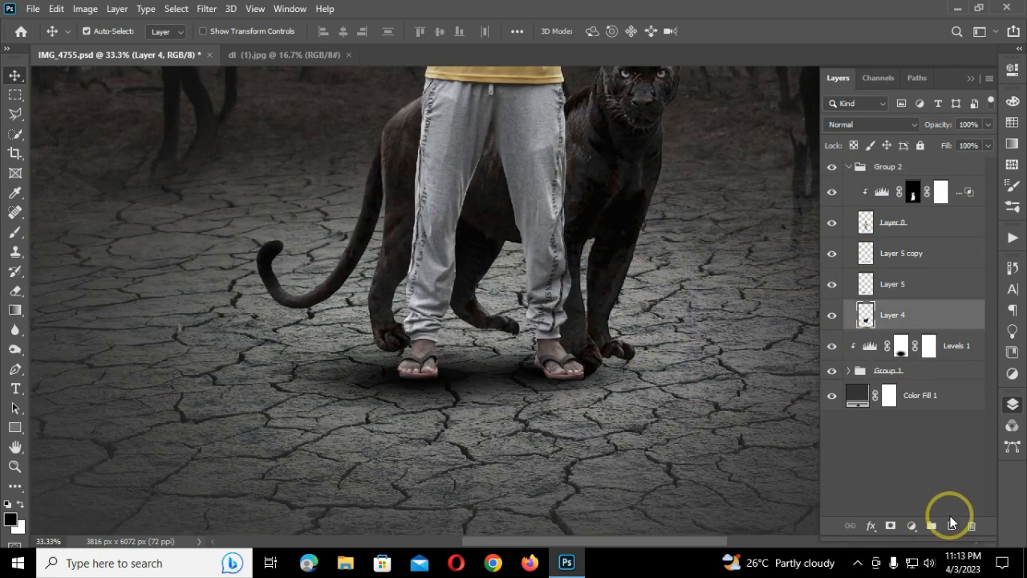
- Add a new layer, place it directly below the panther's Layer 4 and make it the active layer
left_click(951, 526)
left_click_drag(929, 318, 922, 351)
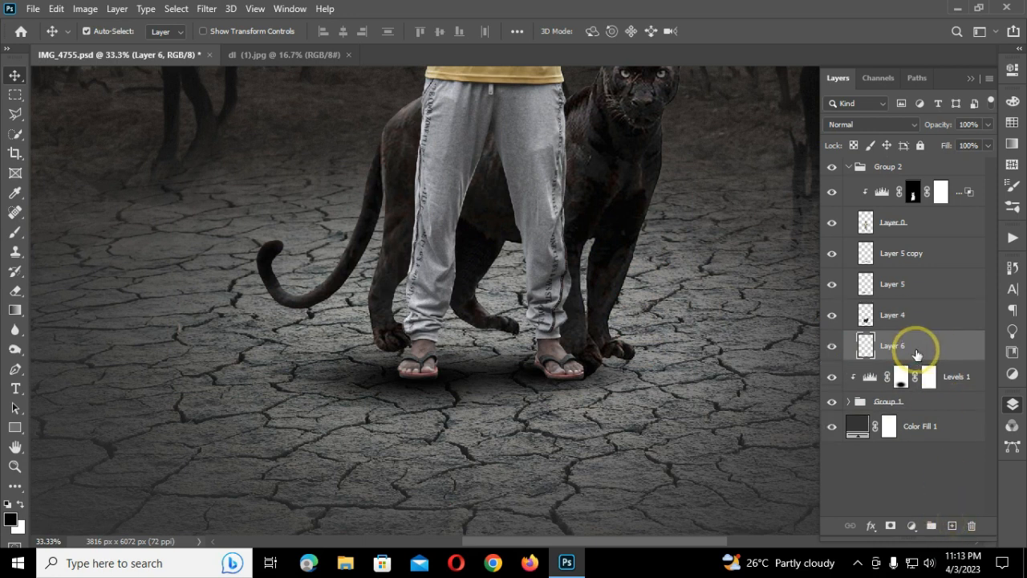
double_click(847, 166)
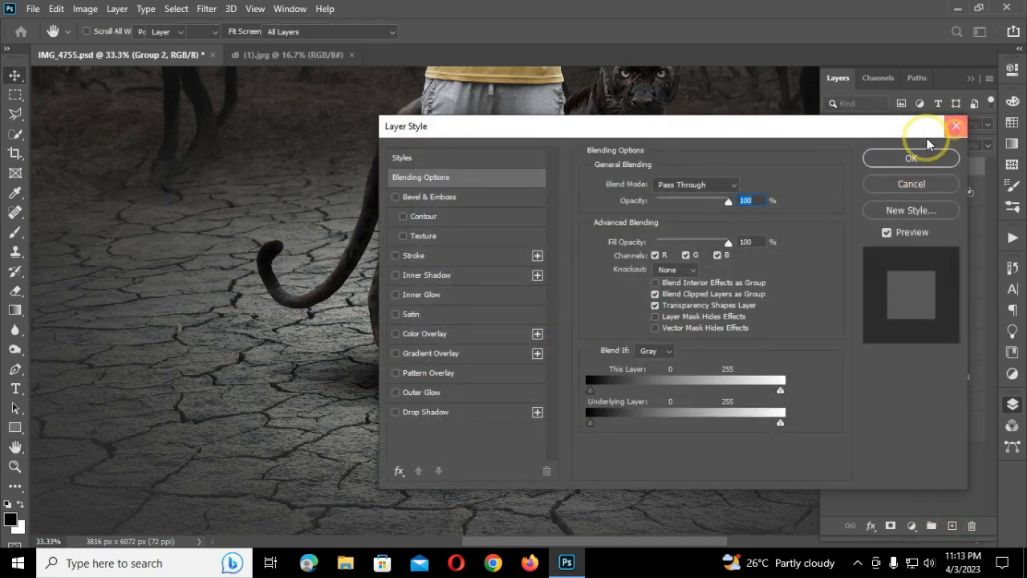
left_click(921, 154)
left_click(892, 346)
- Paint soft black contact shadows under the panther's paws at 59% brush opacity, using a flattened brush tip at size 200
key("b")
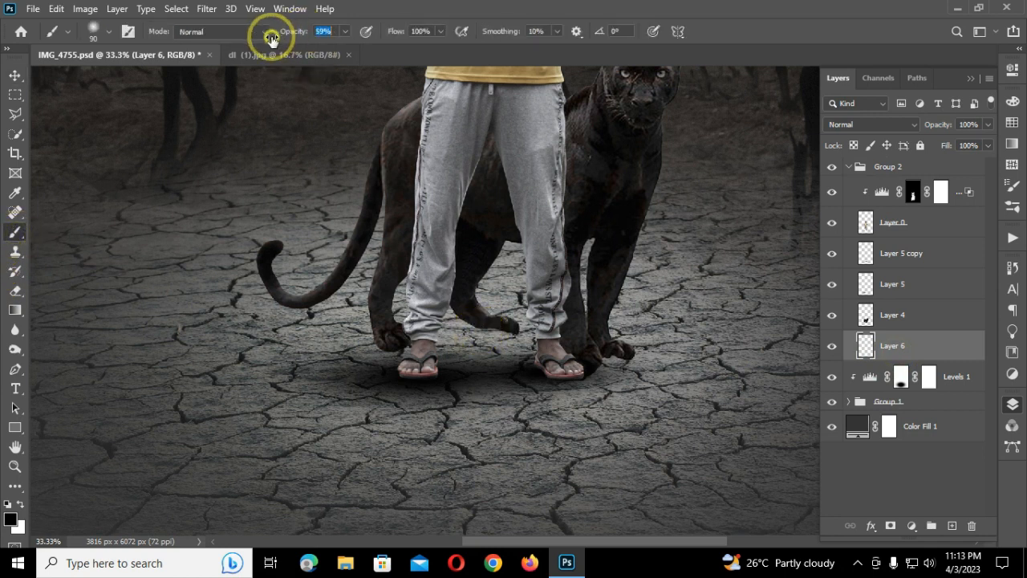
left_click_drag(475, 327, 512, 332)
mouse_move(402, 343)
left_mouse_down()
mouse_move(365, 345)
mouse_move(413, 344)
left_mouse_up()
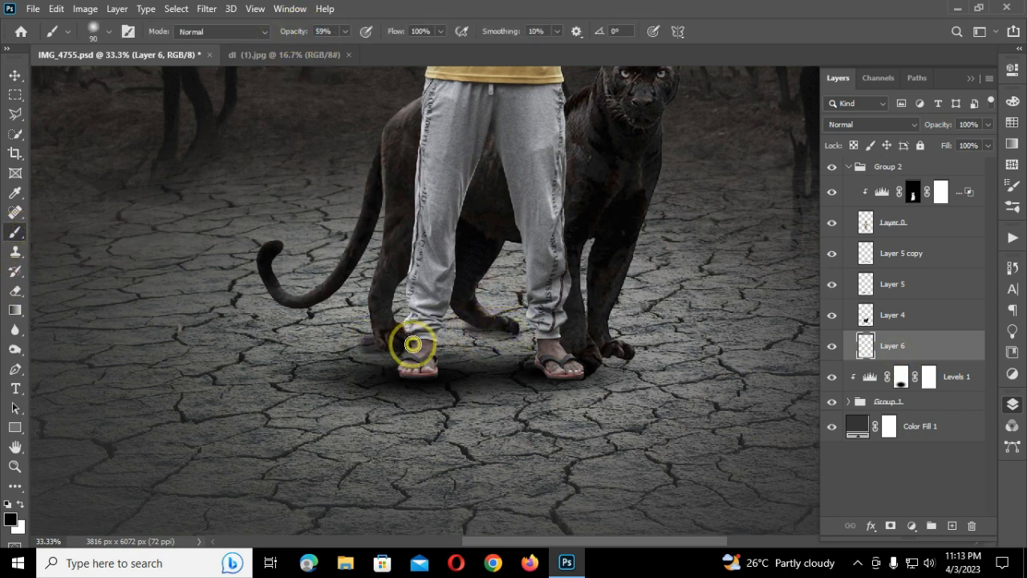
left_click_drag(587, 369, 624, 355)
right_click(624, 356)
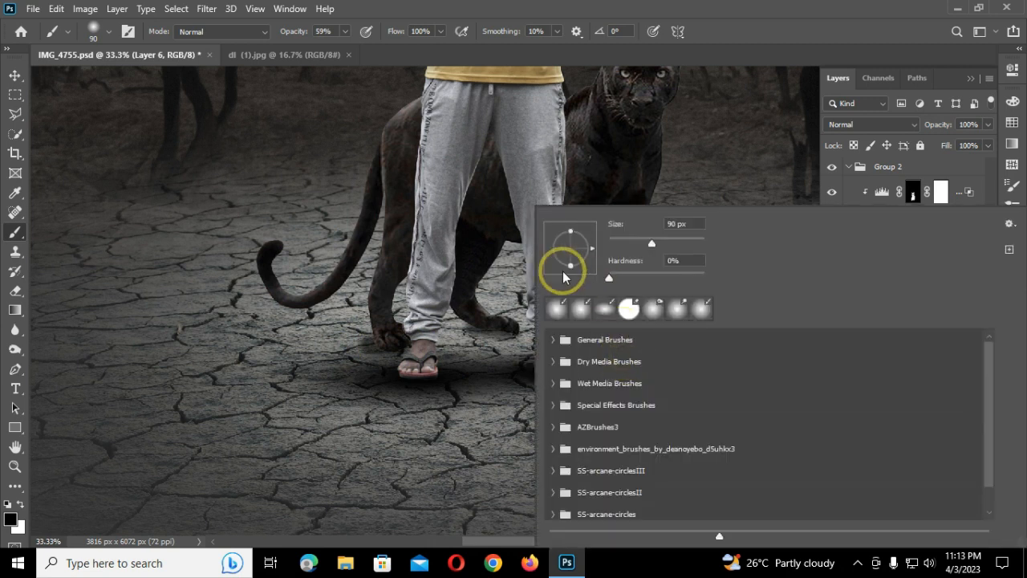
key("Return")
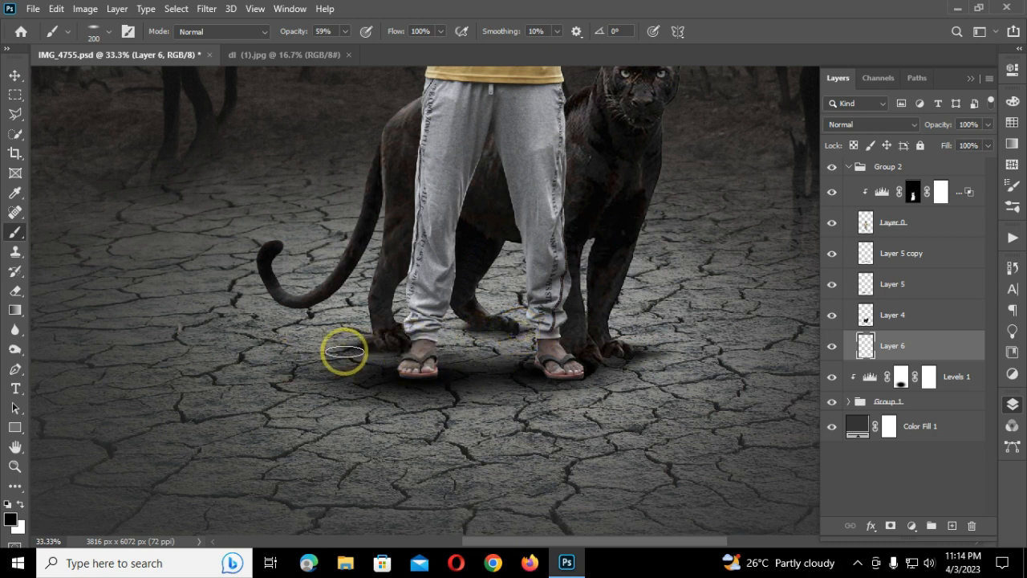
- Add a Levels adjustment above the panther's Layer 4 and lower its white output level
scroll(626, 441, "down", 3)
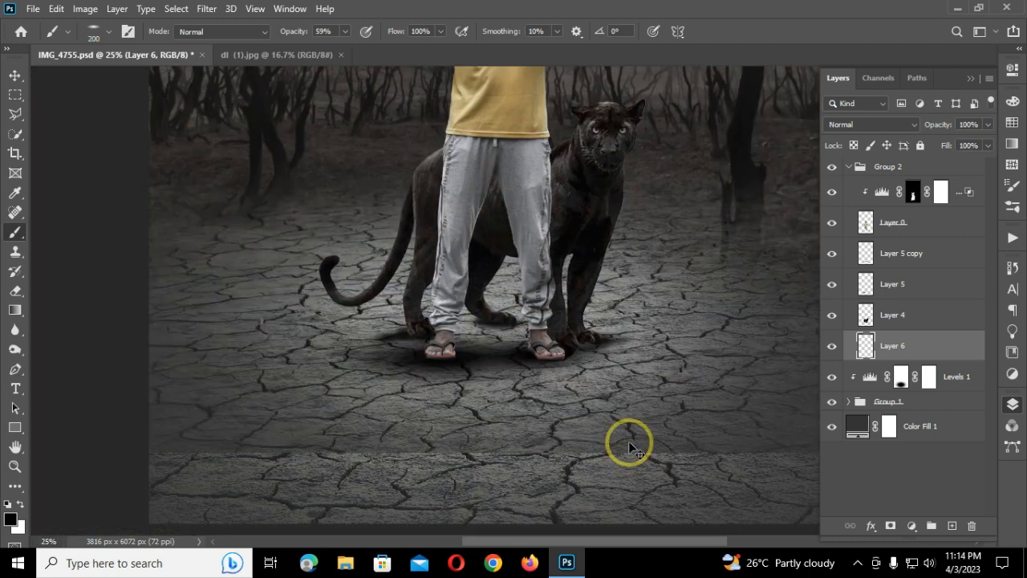
left_click(978, 322)
left_click(911, 526)
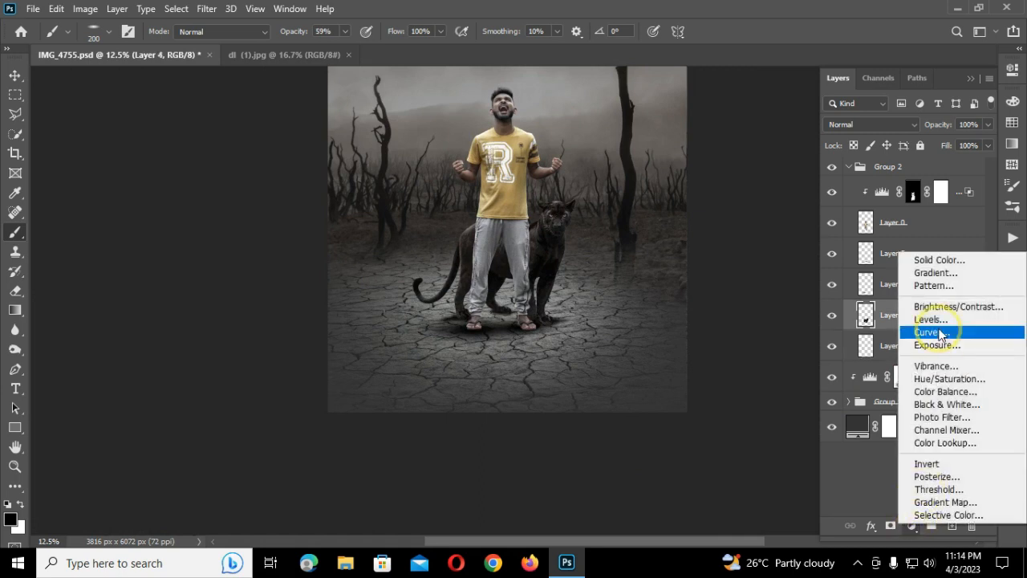
left_click(931, 331)
left_click_drag(978, 266, 922, 273)
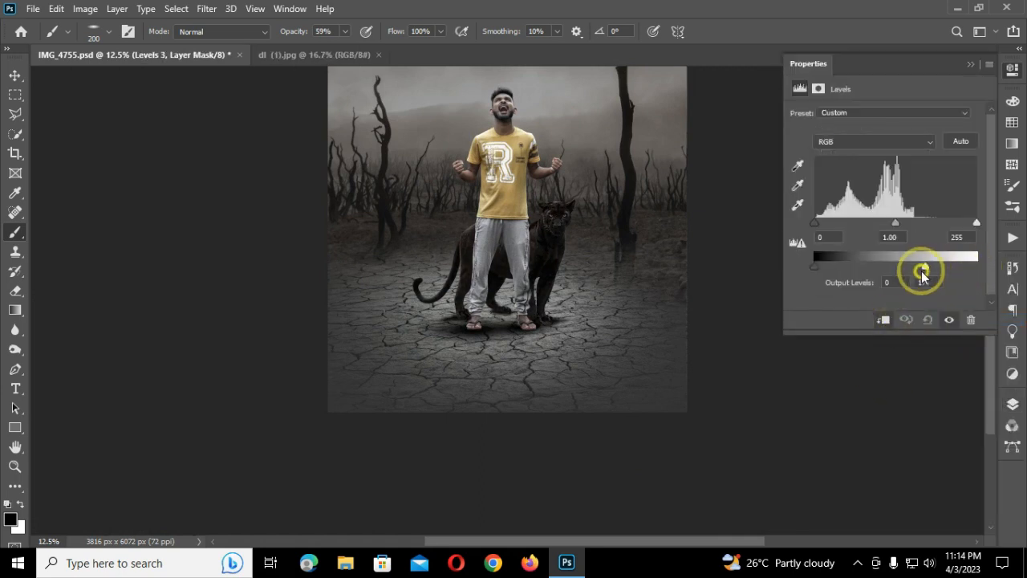
- In the blending options of the Levels adjustment above Layer 4, split the Underlying Layer white Blend If slider to 50 / 255
left_click(970, 64)
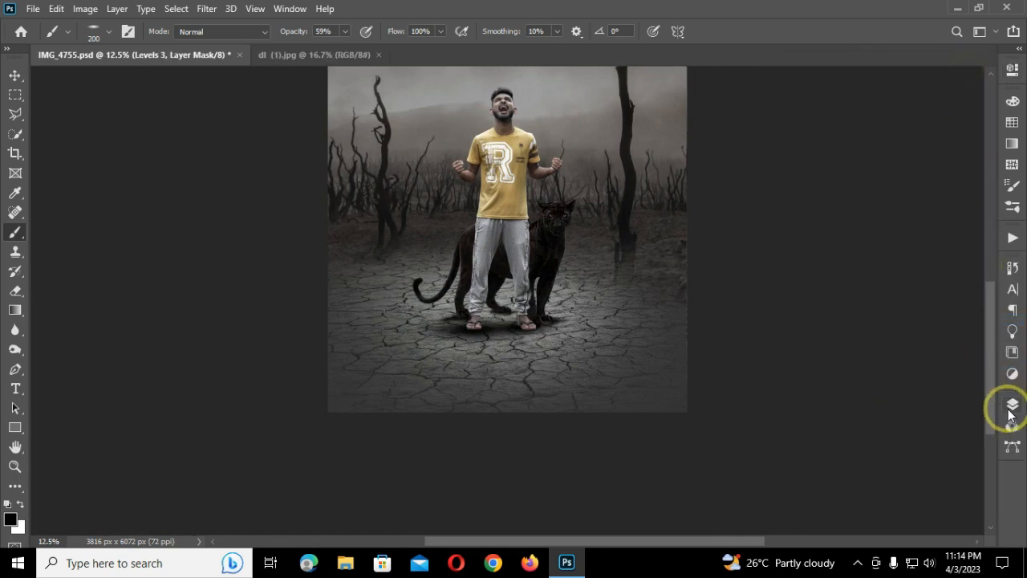
left_click(1012, 404)
right_click(377, 212)
left_click(431, 306)
left_click(584, 5)
right_click(962, 318)
left_click(817, 23)
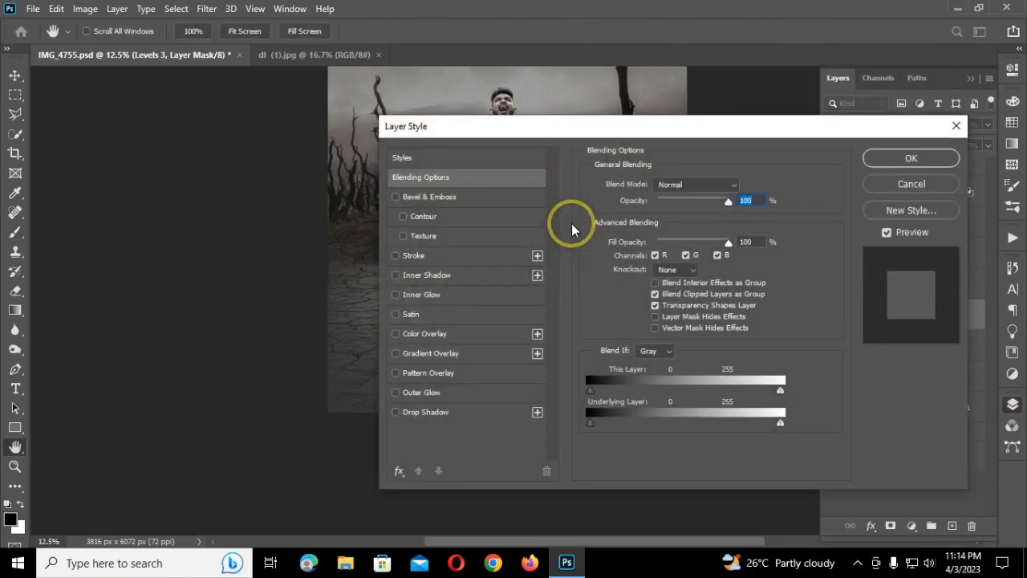
left_click_drag(594, 129, 818, 111)
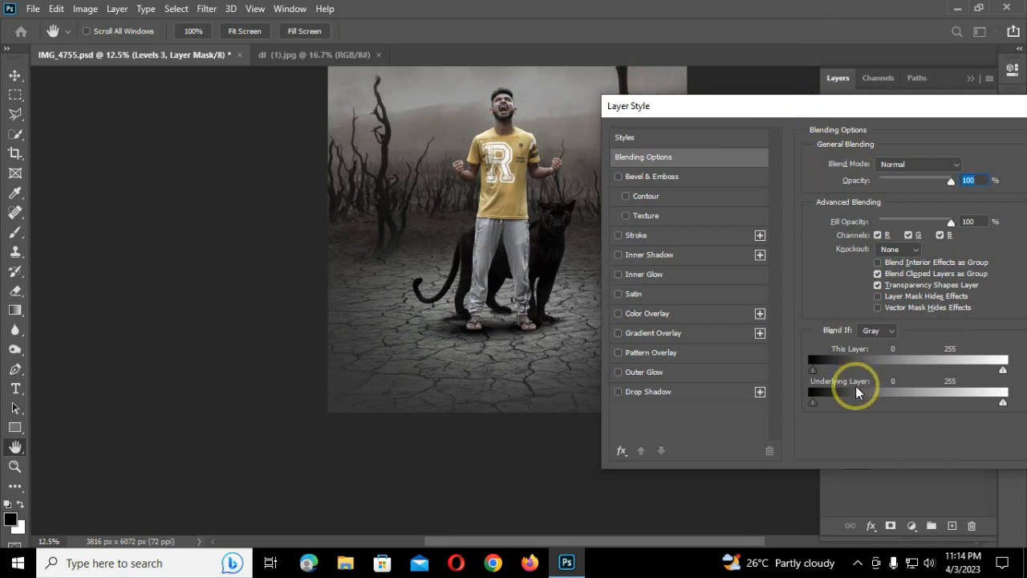
left_click_drag(977, 409, 901, 409)
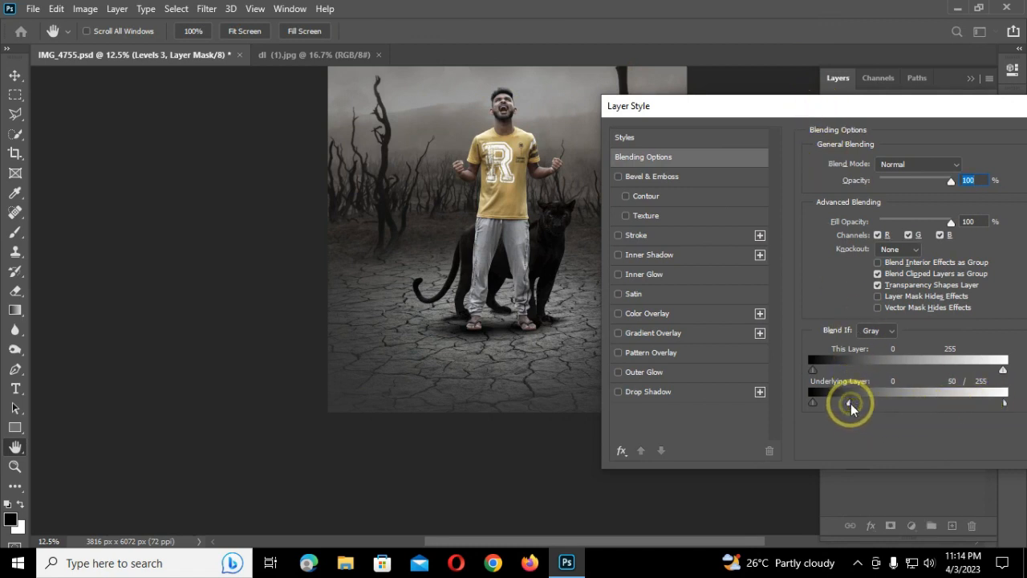
left_click_drag(864, 113, 591, 156)
left_click(841, 178)
- Compare the panther with its Levels adjustment on and off, and add a second mask while inverting the layer mask to black
key("ctrl+plus")
left_click(831, 317)
left_click(830, 316)
left_click(830, 316)
left_click(831, 316)
left_click(829, 318)
left_click(829, 318)
left_click(890, 522)
key("ctrl+i")
key("ctrl+plus")
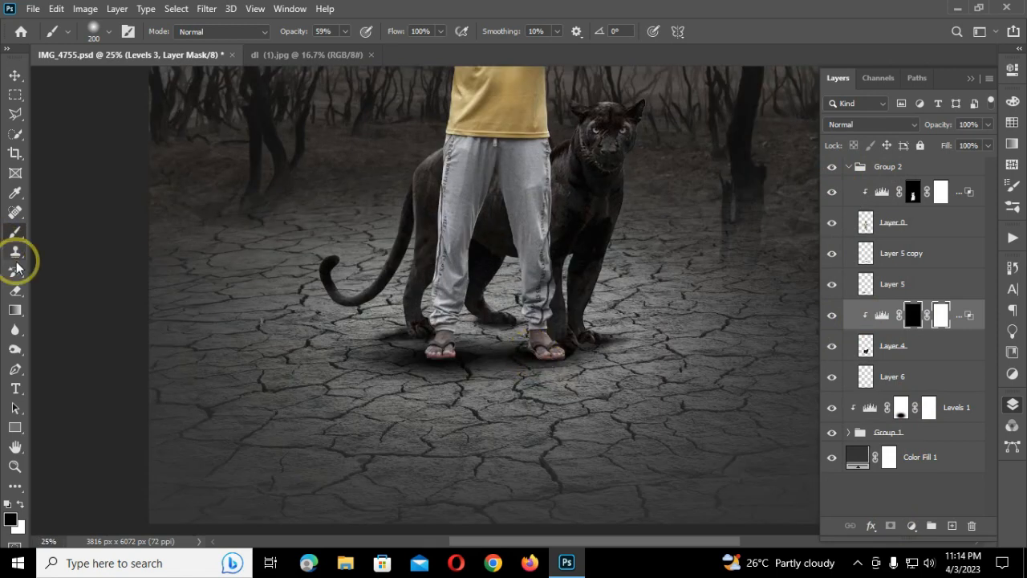
- Paint white over the panther on the Levels layer mask with a soft brush at 100% opacity and size 400
left_click_drag(292, 34, 612, 61)
key("bracketright")
key("bracketright")
key("bracketright")
key("bracketright")
key("bracketleft")
key("bracketleft")
mouse_move(441, 274)
left_mouse_down()
mouse_move(451, 347)
mouse_move(509, 288)
mouse_move(490, 281)
mouse_move(510, 262)
mouse_move(555, 302)
mouse_move(552, 319)
mouse_move(603, 343)
mouse_move(640, 222)
mouse_move(607, 280)
mouse_move(554, 227)
mouse_move(483, 247)
mouse_move(499, 174)
mouse_move(433, 298)
mouse_move(469, 205)
mouse_move(356, 312)
mouse_move(337, 293)
mouse_move(383, 263)
mouse_move(390, 171)
mouse_move(426, 318)
mouse_move(577, 292)
mouse_move(578, 201)
left_mouse_up()
key("ctrl+minus")
key("ctrl+minus")
key("ctrl+minus")
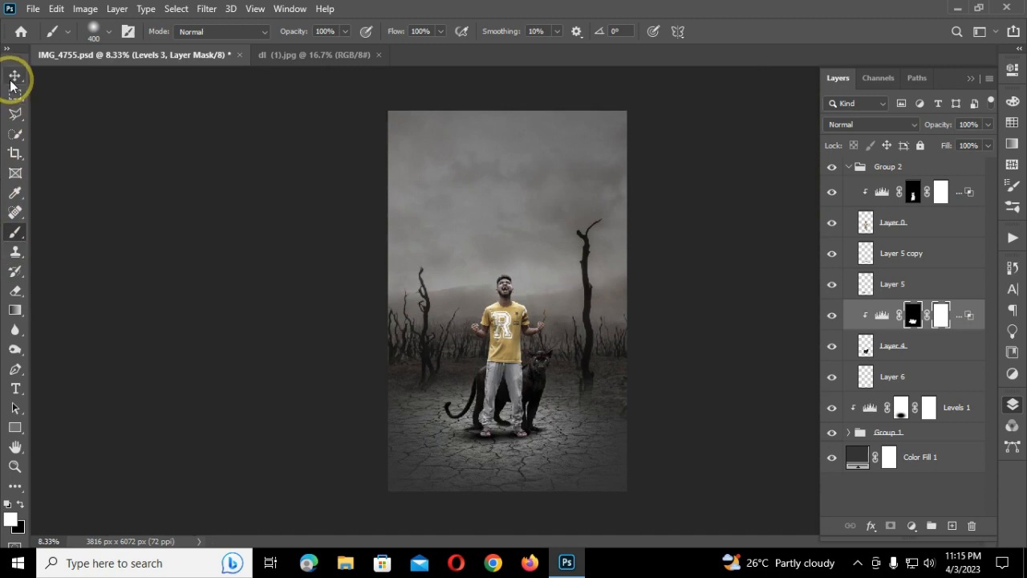
- Collapse Group 2 and add a new layer directly above Levels 1
left_click(13, 80)
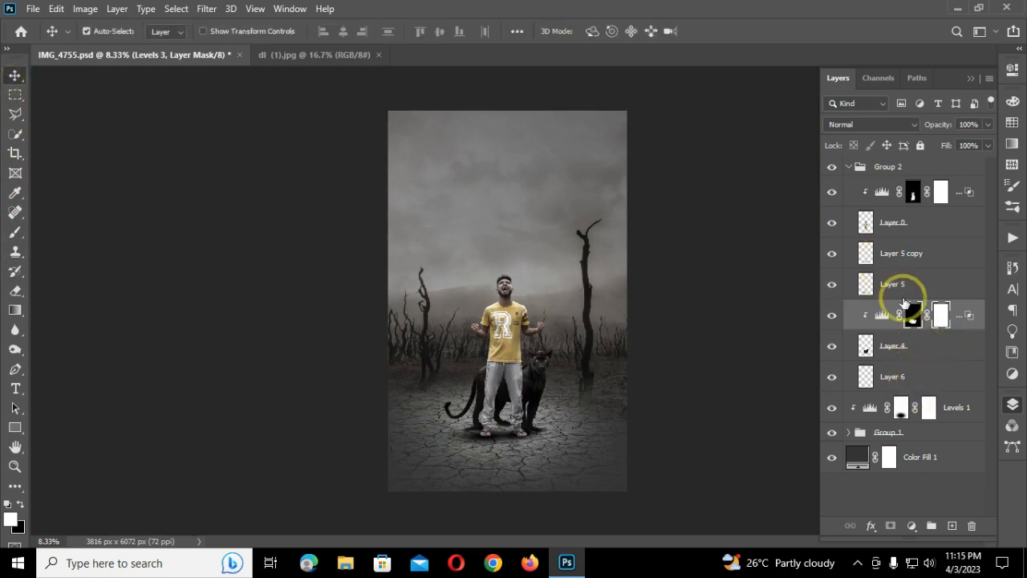
left_click(848, 166)
left_click(958, 188)
left_click(952, 525)
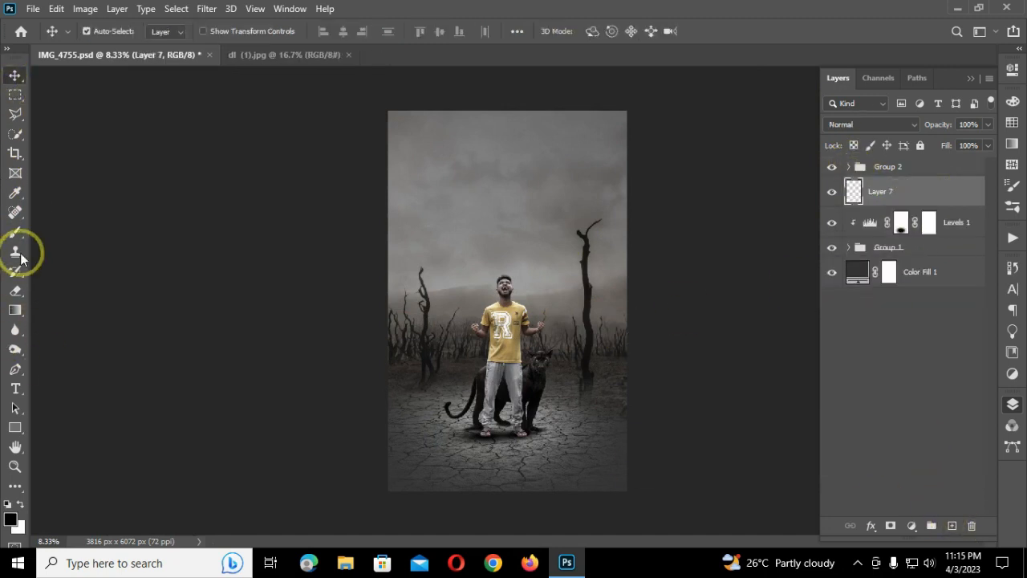
- Set the brush to white and choose the Fog 2 tip from the Effects set of AZBrushes3
left_click(15, 232)
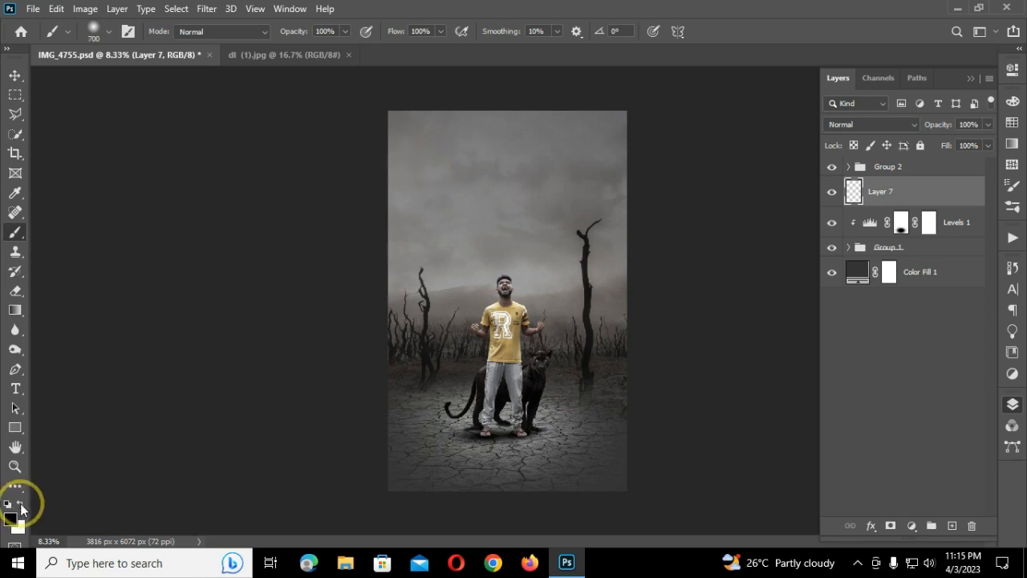
left_click(21, 504)
key("bracketright")
key("bracketright")
key("bracketright")
right_click(459, 176)
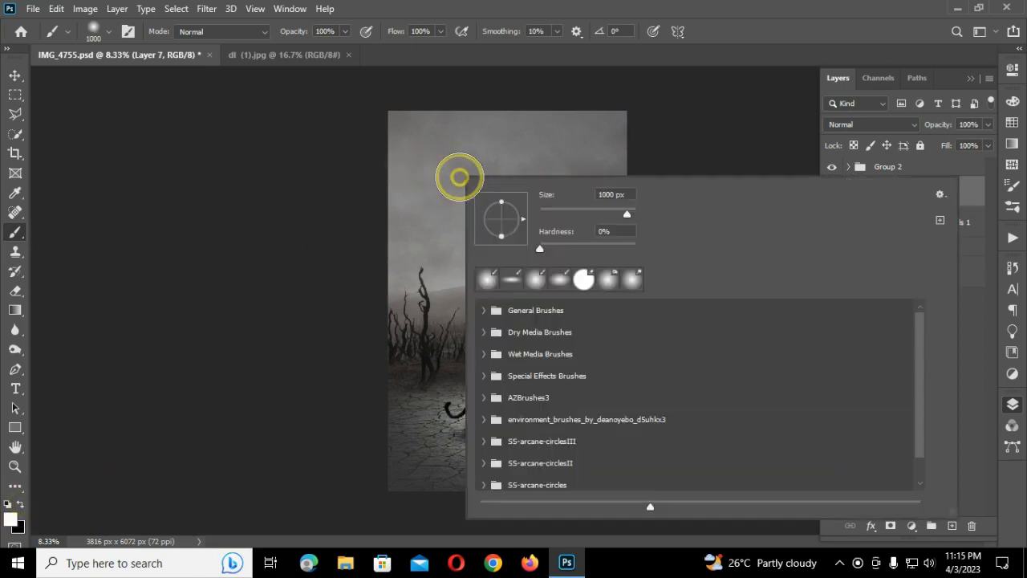
left_click(484, 398)
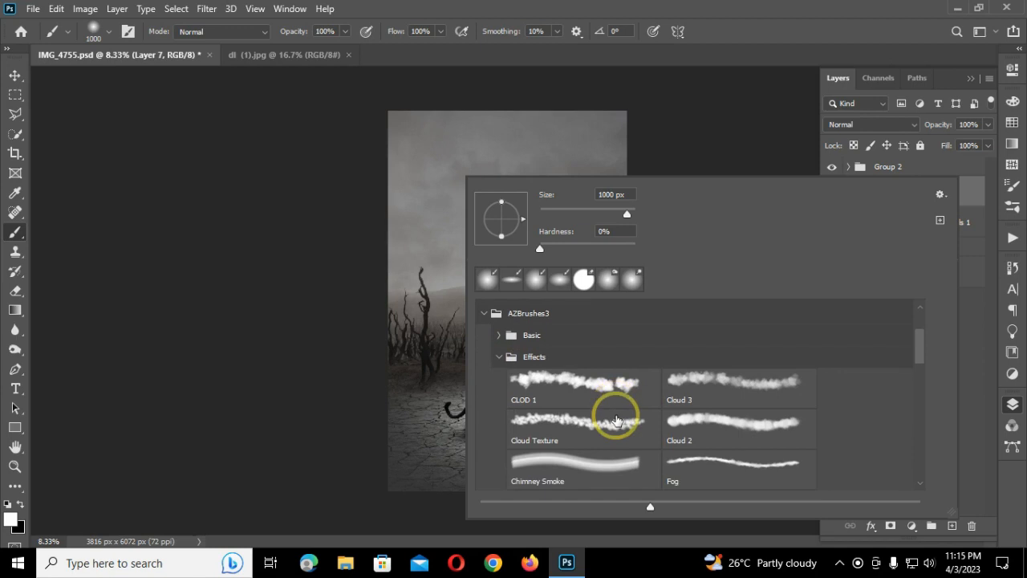
scroll(613, 413, "down", 3)
left_click(696, 385)
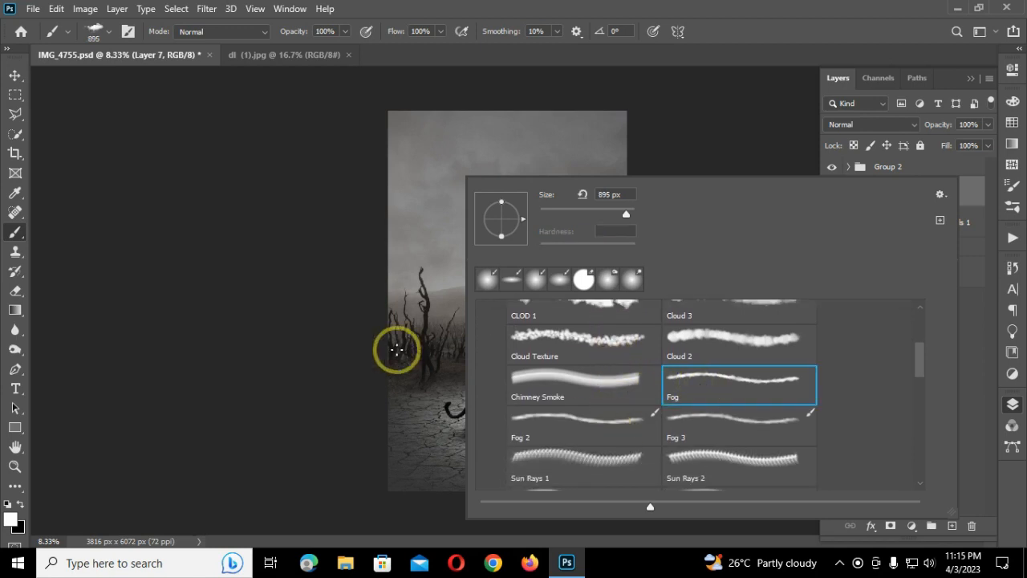
left_click(550, 433)
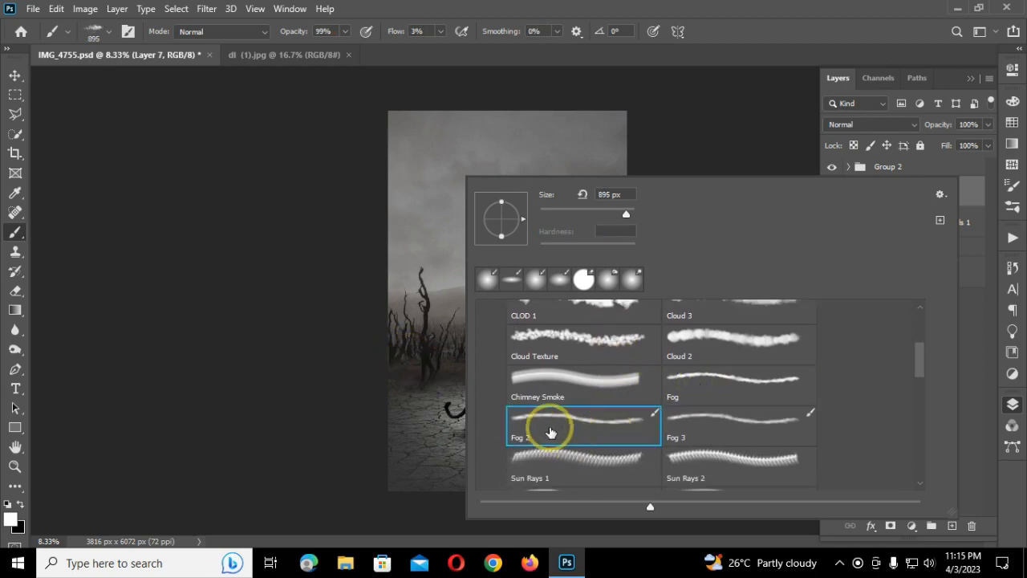
- Paint faint fog across the ground behind the man on Layer 7, enlarging the brush to 5000 and raising opacity to 100%
left_click(407, 293)
mouse_move(442, 374)
left_mouse_down()
mouse_move(531, 417)
mouse_move(556, 381)
mouse_move(589, 387)
left_mouse_up()
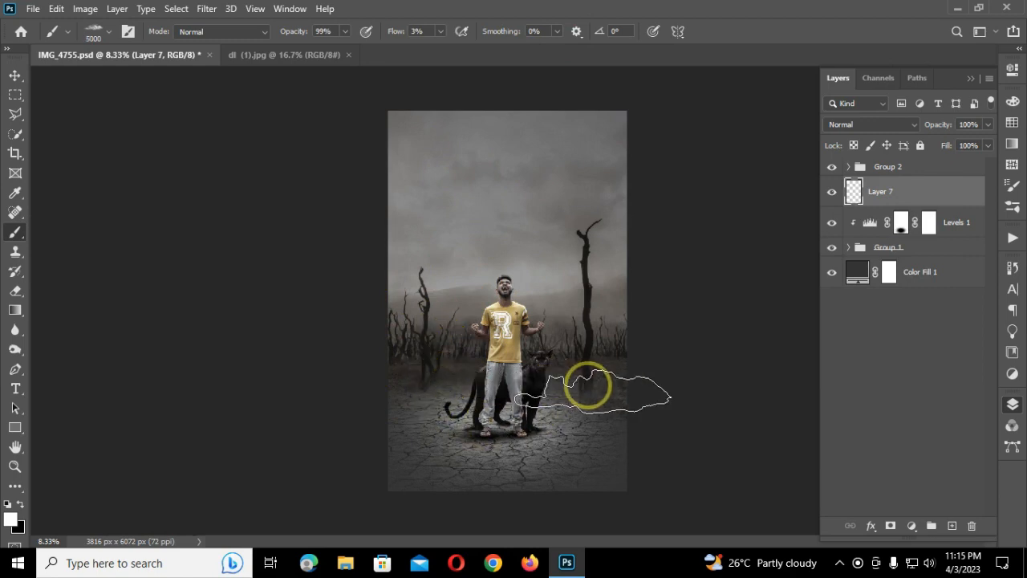
left_click_drag(291, 31, 377, 41)
mouse_move(516, 372)
left_mouse_down()
mouse_move(709, 394)
mouse_move(637, 364)
mouse_move(666, 386)
mouse_move(426, 373)
left_mouse_up()
left_click(833, 193)
left_click(832, 191)
- Paint more mist along the base of the dead trees on Layer 7 with the Fog brush at size 2500
right_click(523, 222)
left_click(734, 413)
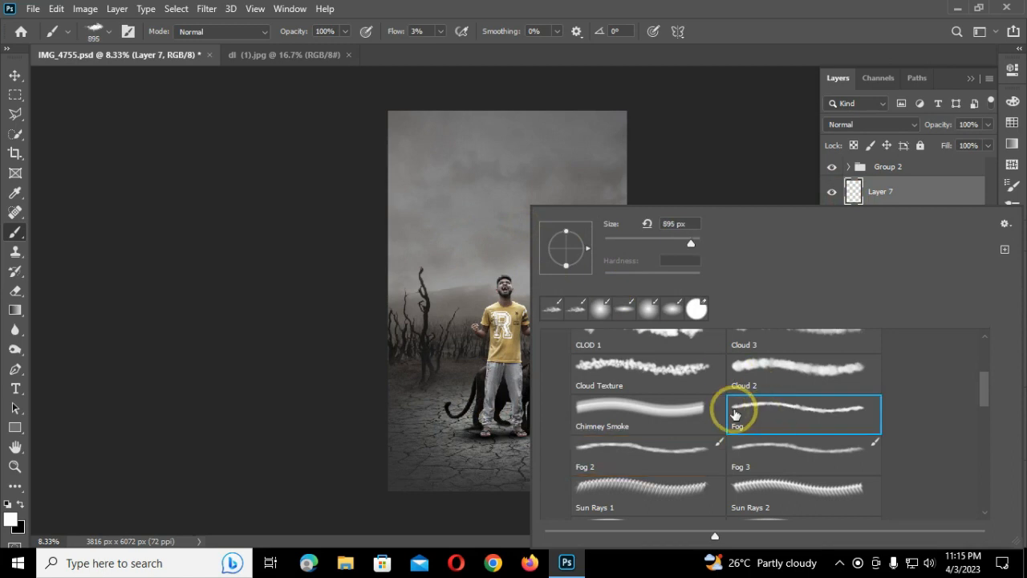
left_click(423, 334)
key("bracketright")
key("bracketright")
key("bracketright")
key("bracketright")
key("bracketright")
key("bracketright")
key("bracketright")
key("bracketright")
key("bracketright")
key("bracketright")
mouse_move(438, 366)
left_mouse_down()
mouse_move(411, 378)
mouse_move(570, 360)
mouse_move(545, 346)
mouse_move(625, 353)
left_mouse_up()
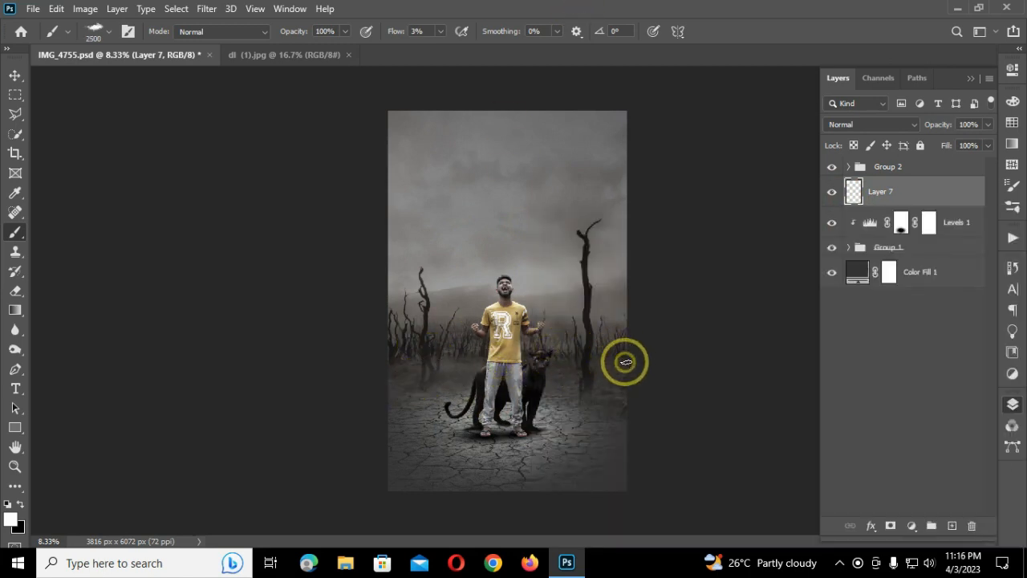
- Choose a smoky 430 px brush tip from the environment_brushes_by_deanoyebo_d5uhkx3 set
right_click(495, 272)
scroll(598, 427, "up", 2)
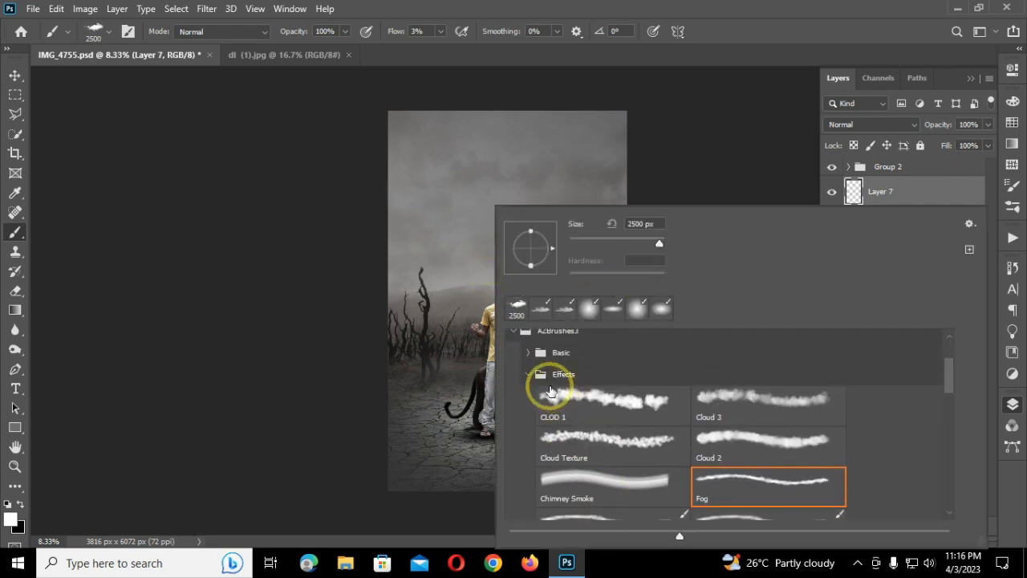
left_click(528, 375)
left_click(514, 332)
left_click(514, 421)
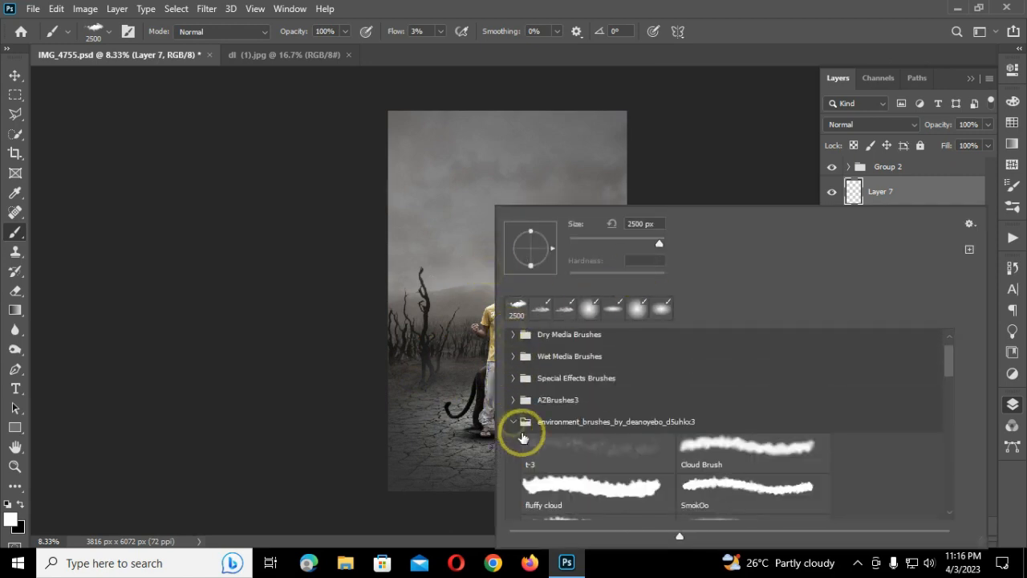
scroll(606, 483, "down", 2)
left_click(589, 477)
left_click(515, 389)
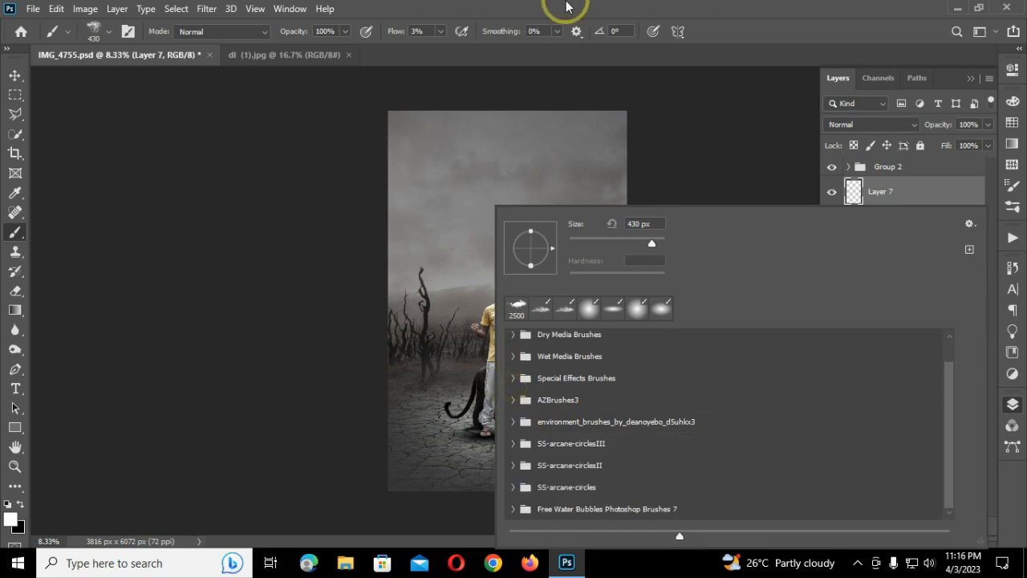
left_click(566, 7)
- Add a new layer above Layer 7, hide Layer 7 and try the smoke brush at size 1500 over the ground
left_click(950, 525)
left_click(832, 223)
key("bracketright")
key("bracketright")
key("bracketright")
key("bracketright")
key("bracketright")
key("bracketright")
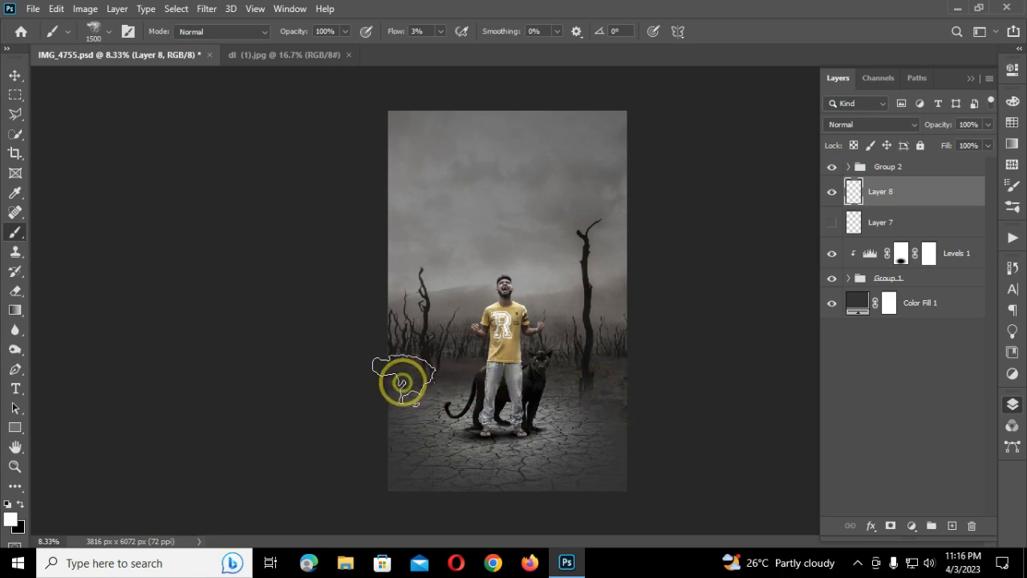
- Try Layer 7 and Layer 8 visible above Group 2, and return both layers to directly below the group
left_click_drag(915, 223, 915, 169)
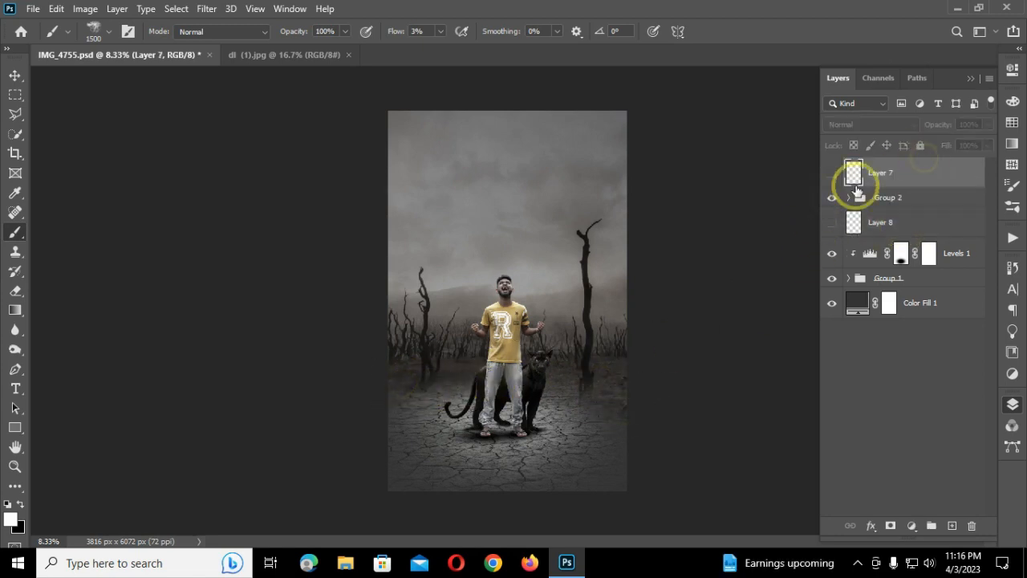
left_click(830, 174)
left_click_drag(919, 223, 921, 167)
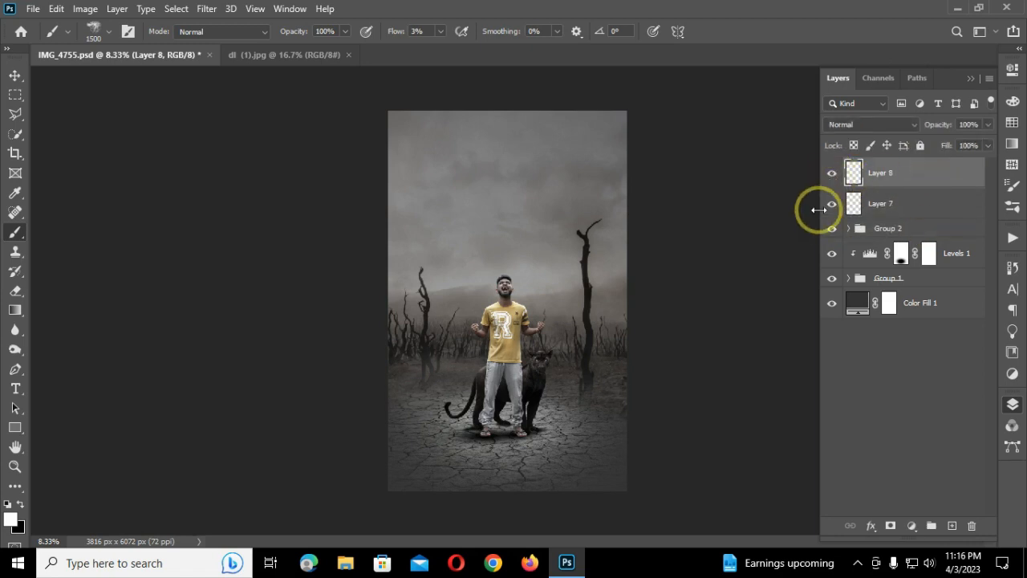
right_click(507, 235)
left_click(695, 6)
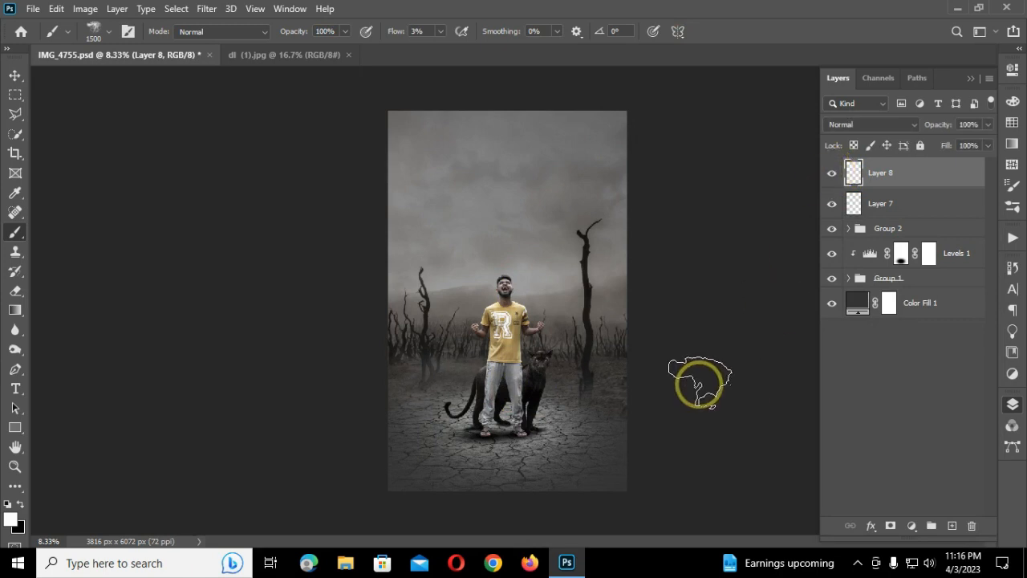
left_click(915, 202, "shift")
left_click_drag(936, 219, 929, 238)
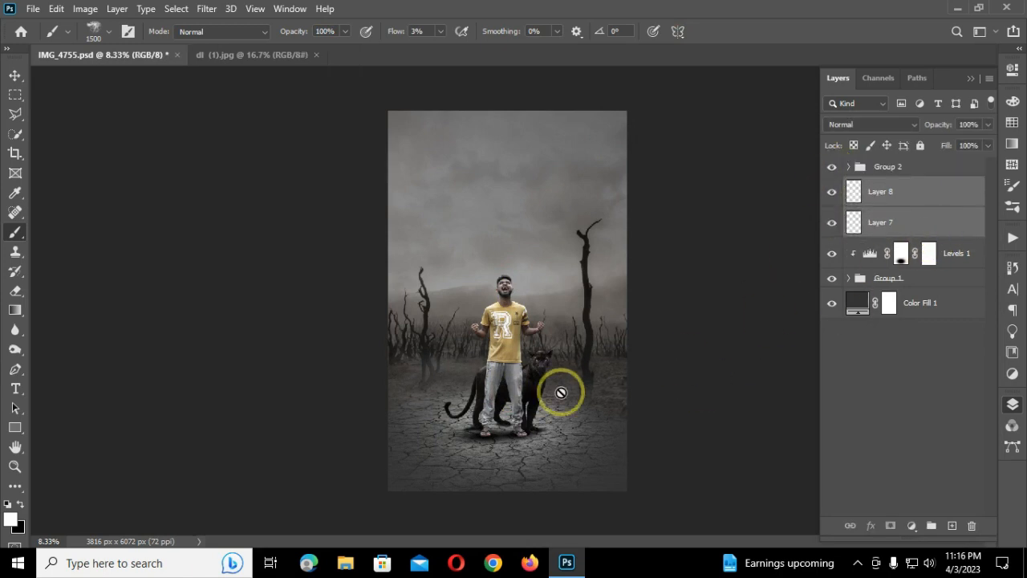
- Dab more smoke on both sides of the ground on Layer 8 with the brush enlarged to 1700
key("bracketright")
key("bracketright")
left_click(603, 374)
left_click(444, 373)
left_click(384, 385)
- Choose the Moon Soft Light brush from the Others set of AZBrushes3, with its size at 3900
right_click(495, 211)
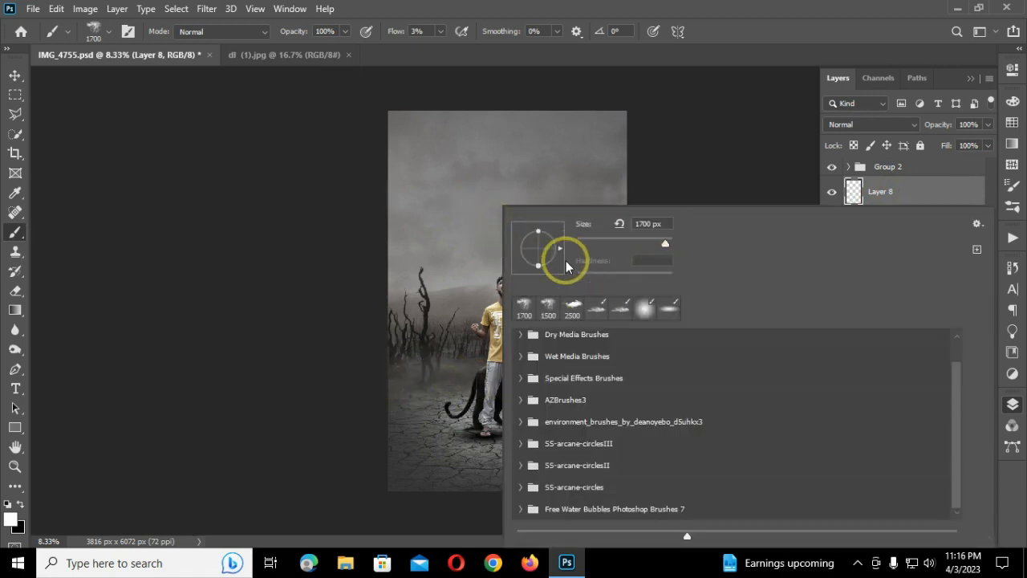
scroll(562, 429, "up", 1)
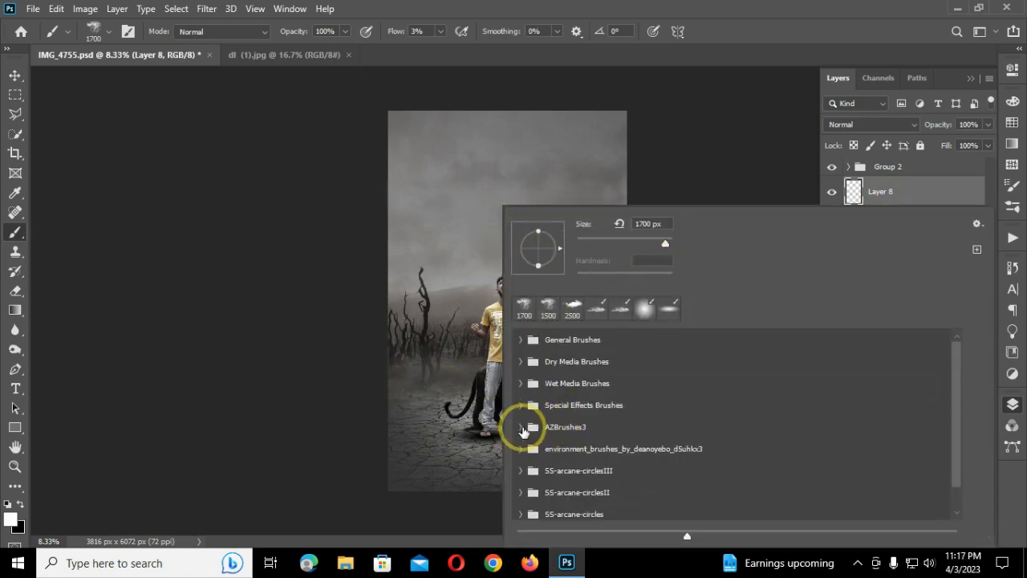
left_click(522, 430)
scroll(562, 433, "down", 4)
left_click(535, 461)
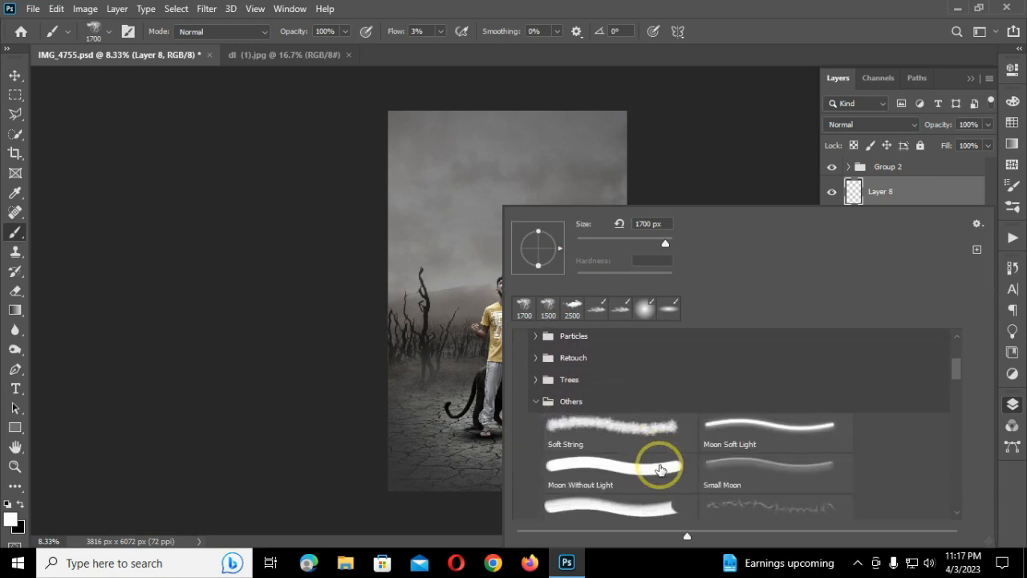
scroll(660, 470, "down", 2)
left_click(624, 431)
left_click(618, 453)
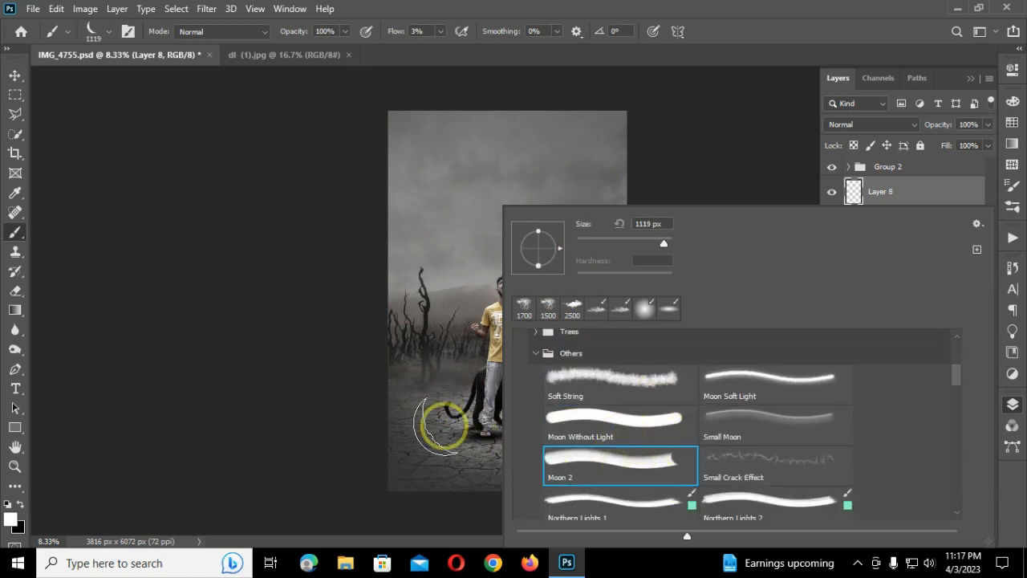
scroll(622, 470, "down", 1)
left_click(737, 361)
left_click(501, 152)
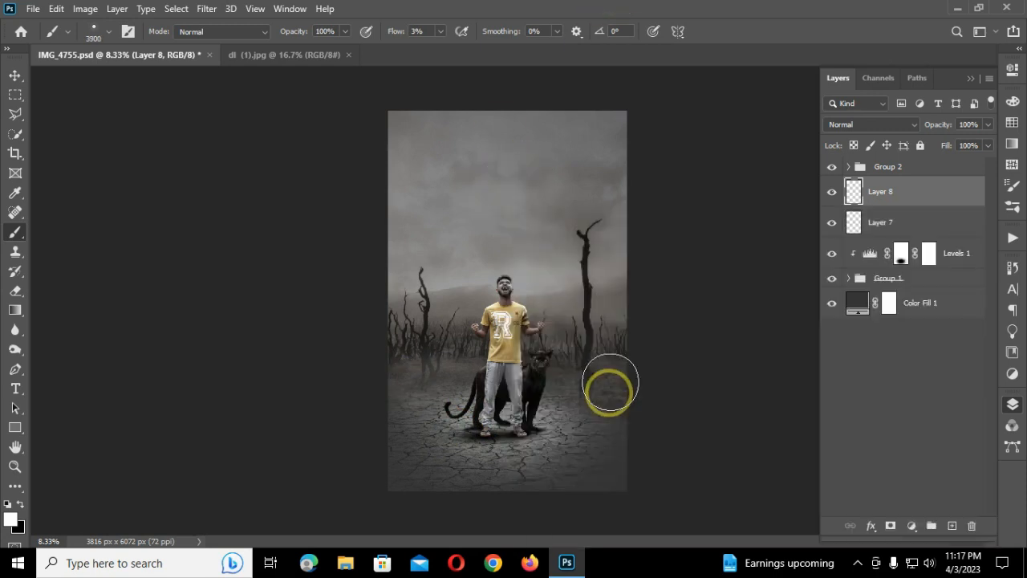
- Delete the smoke-painted Layer 8 and add an empty layer directly below Group 2 in its place
left_click_drag(905, 189, 906, 160)
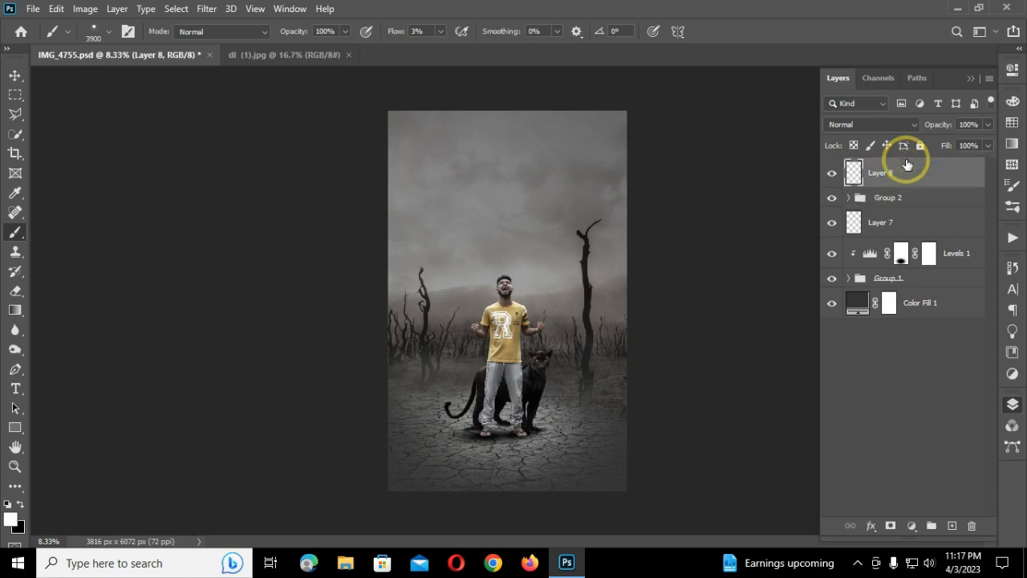
key("Delete")
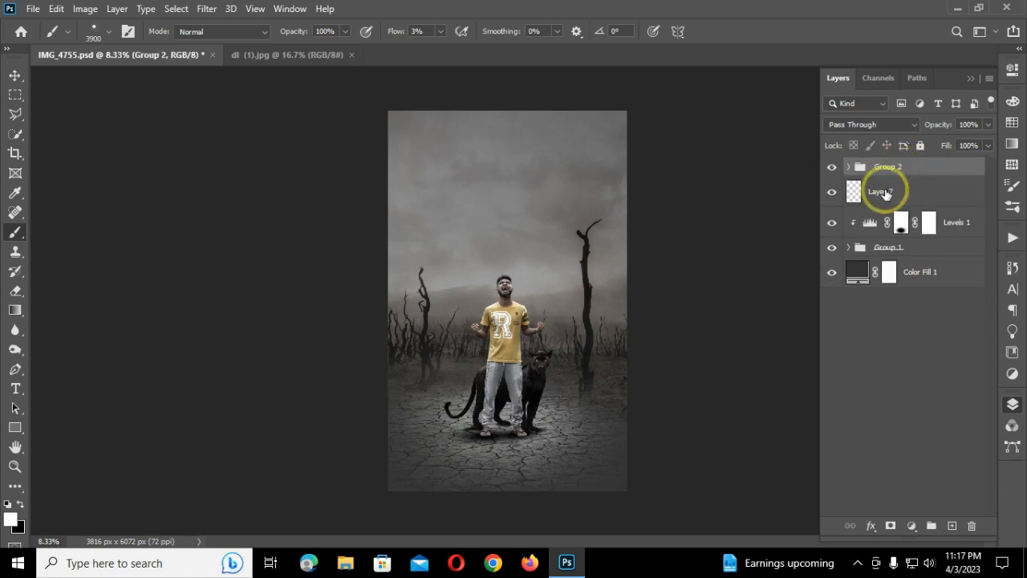
left_click(952, 525)
left_click_drag(930, 167, 930, 208)
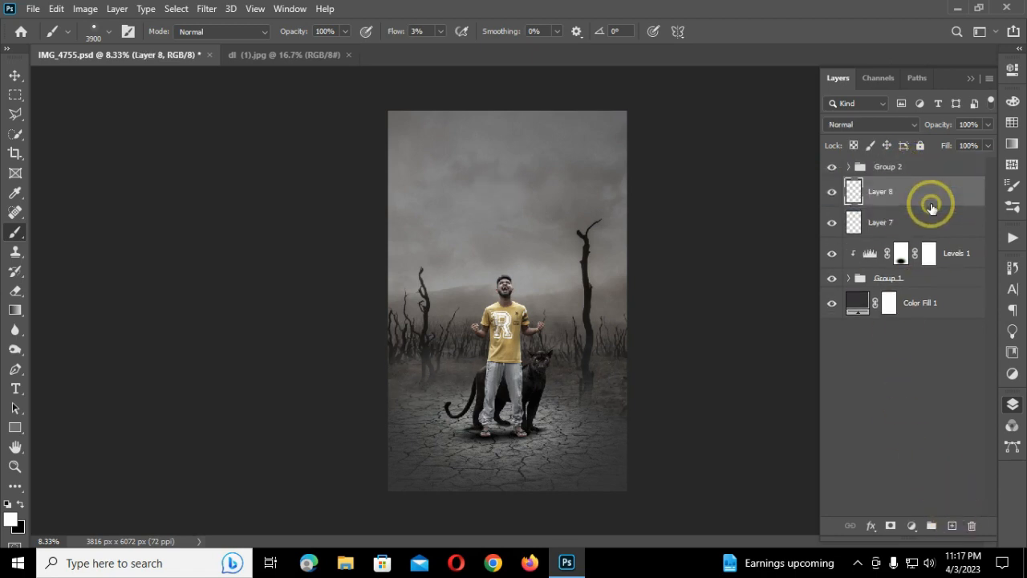
- Add a new layer above Group 2 and stamp a white full moon in the sky above the man at 100% flow
left_click(931, 169)
left_click(953, 525)
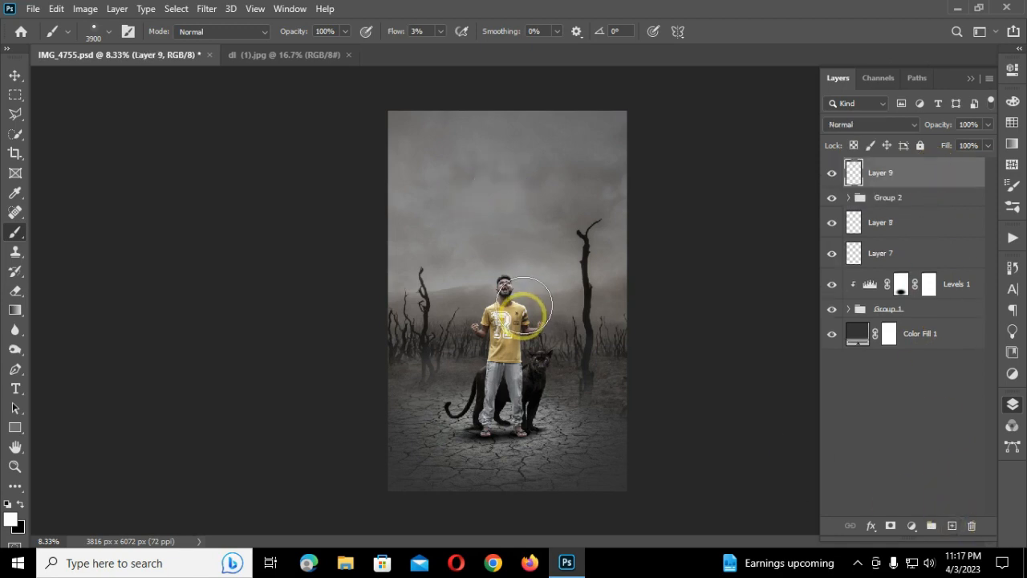
left_click_drag(397, 32, 676, 44)
left_click(498, 167)
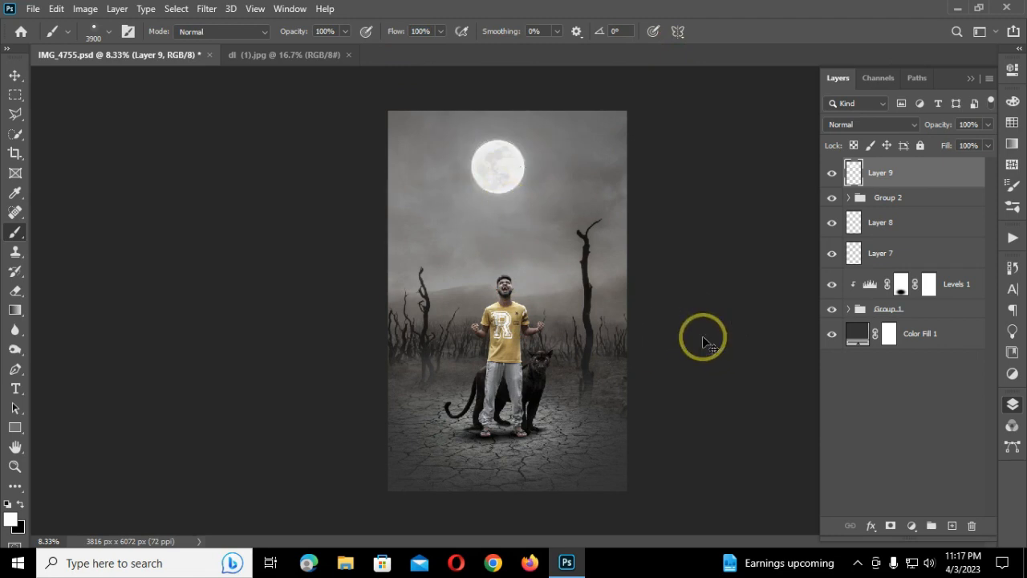
- Enlarge the moon on Layer 9 to about 136% and centre it in the sky above the man
key("ctrl+t")
left_click_drag(603, 366, 692, 372)
left_click_drag(631, 291, 596, 279)
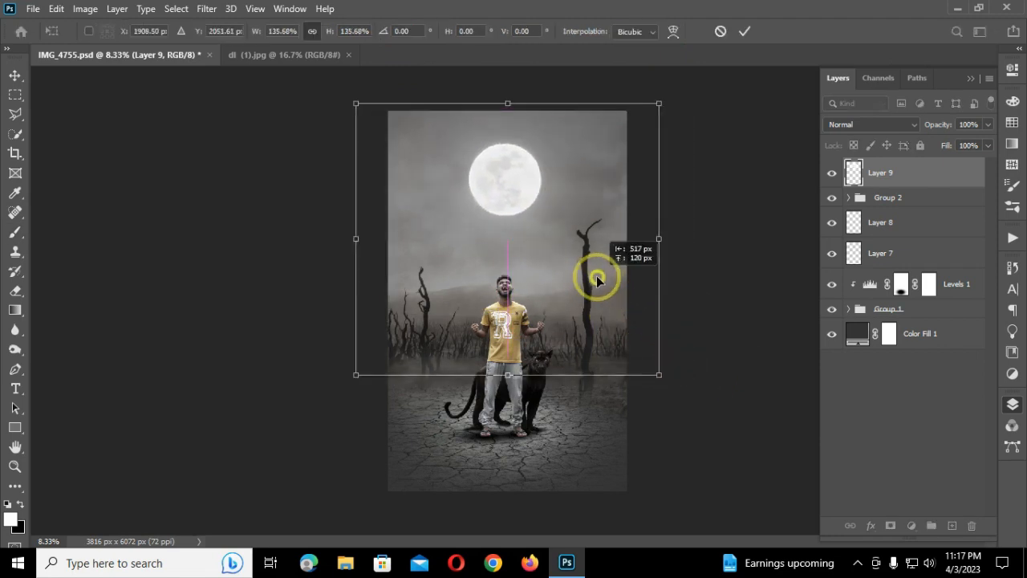
key("Return")
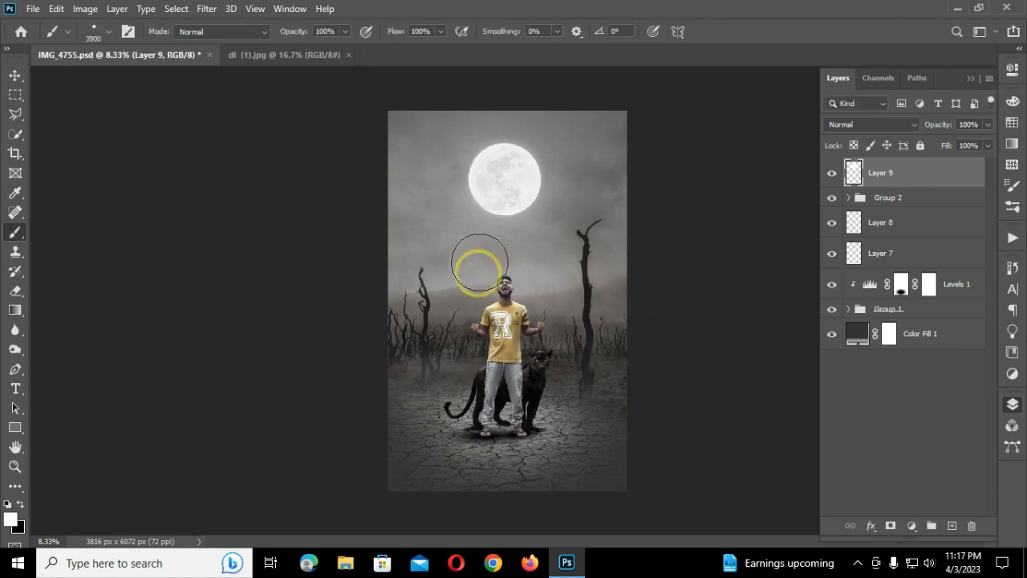
- Try a dab of smoke beside the man on Layer 8 with the smoke brush at 1700 px
right_click(479, 262)
left_click(519, 348)
scroll(521, 354, "up", 1)
left_click(504, 354)
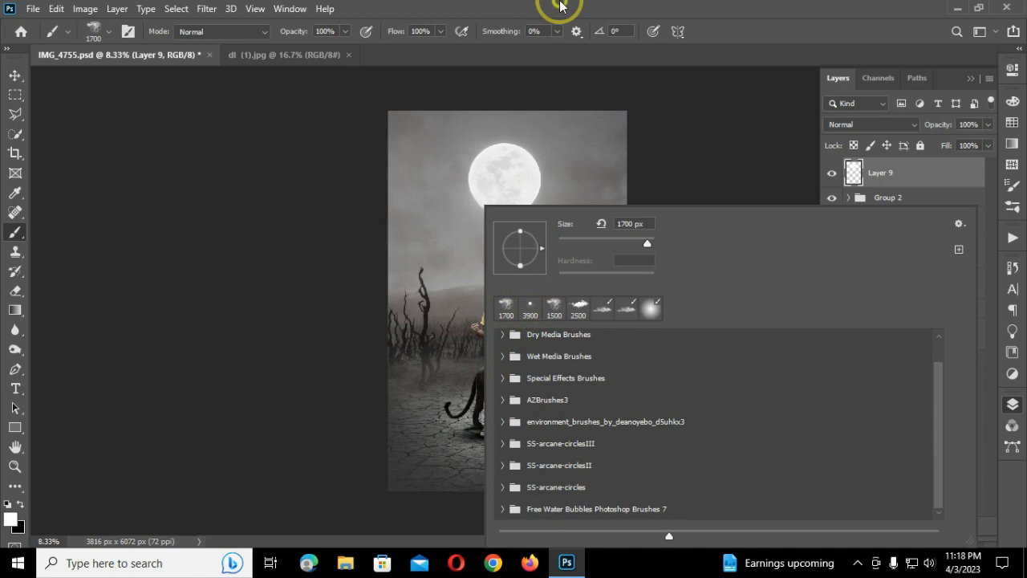
left_click(559, 6)
left_click(899, 222)
left_click(452, 356)
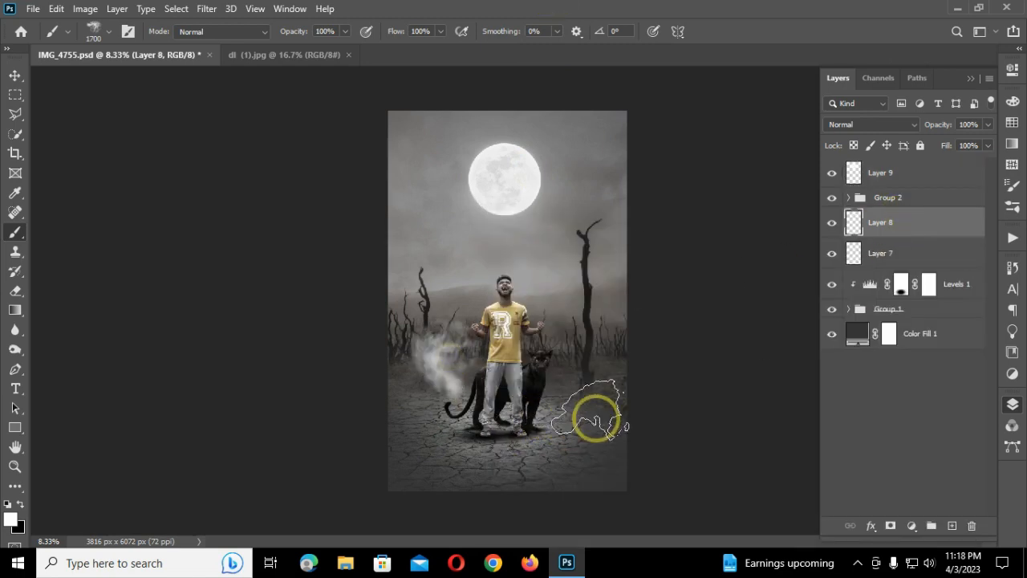
key("ctrl+z")
- Try four smoke dabs on Layer 8, two on each side of the figures, with the brush reduced to 1100
key("bracketleft")
key("bracketleft")
key("bracketleft")
key("bracketleft")
key("bracketleft")
key("bracketleft")
left_click(566, 376)
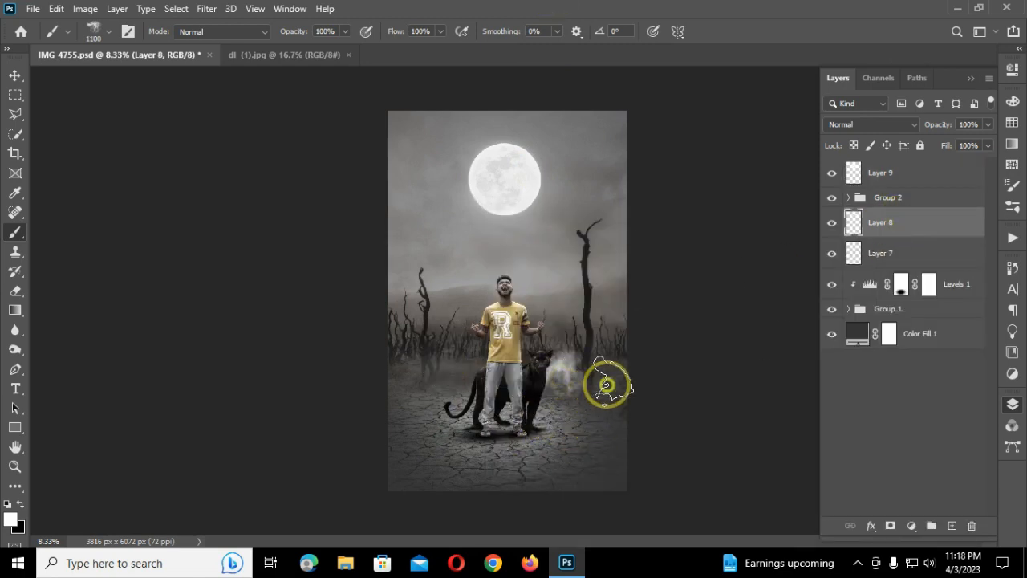
left_click(606, 385)
left_click(449, 380)
left_click(399, 382)
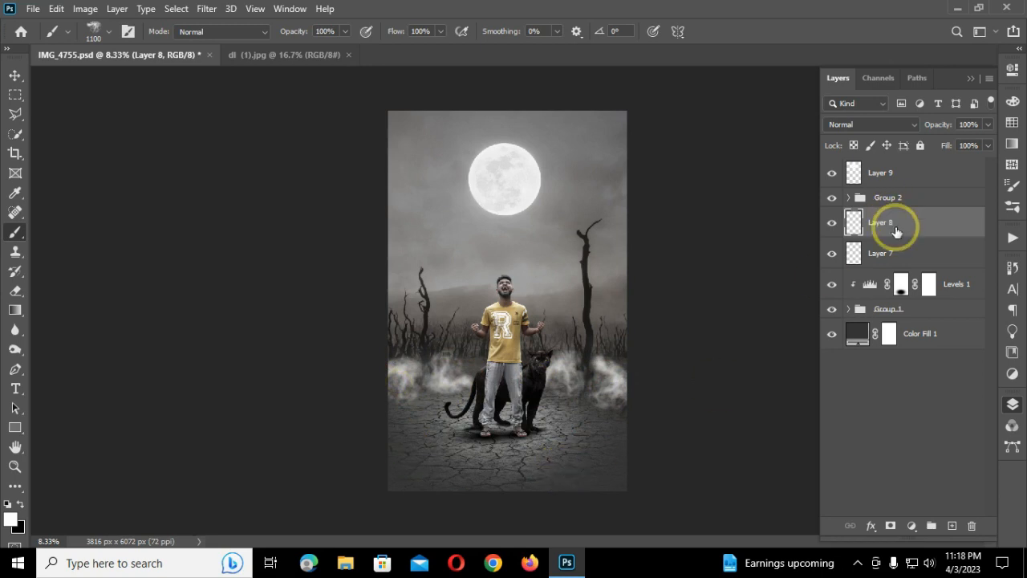
key("ctrl+z")
key("ctrl+z")
key("ctrl+z")
key("ctrl+z")
- Switch the brush to a soft round tip at 1100 px with 0% hardness
right_click(507, 207)
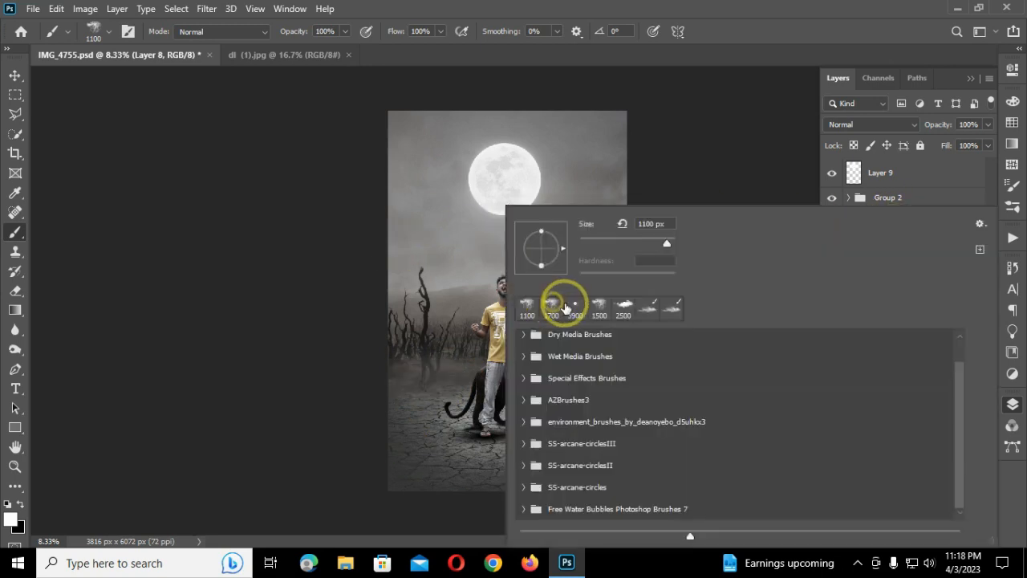
scroll(526, 344, "up", 1)
left_click(523, 340)
left_click(524, 339)
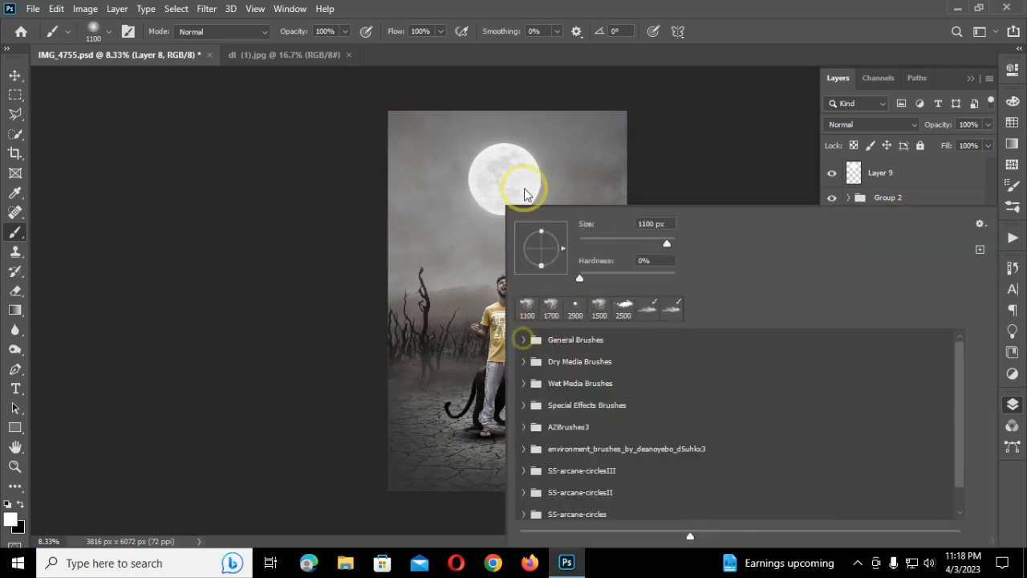
key("Escape")
- Scale the moon on Layer 9 down slightly, keeping it roughly centred above the man
left_click(15, 74)
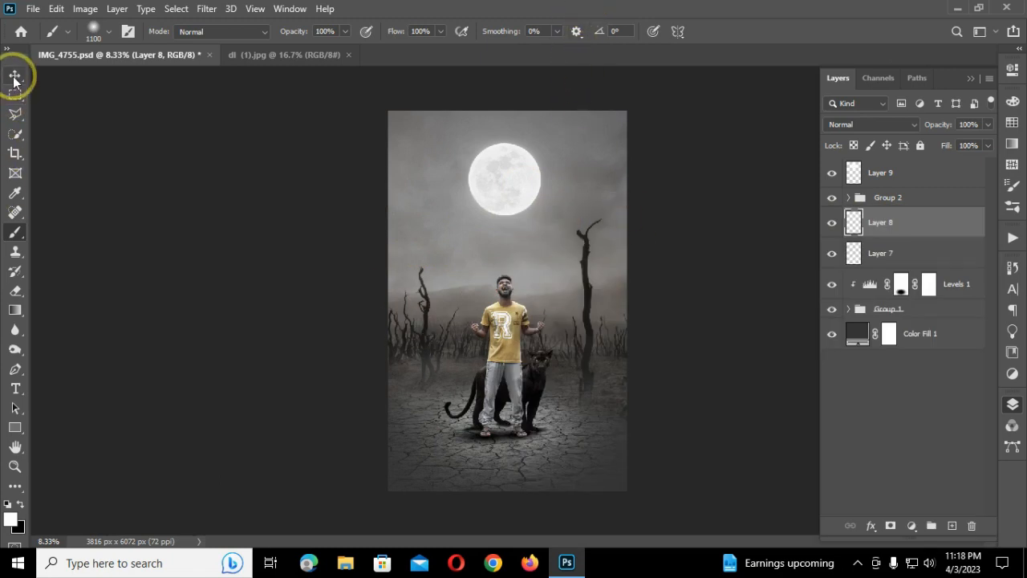
left_click(924, 171)
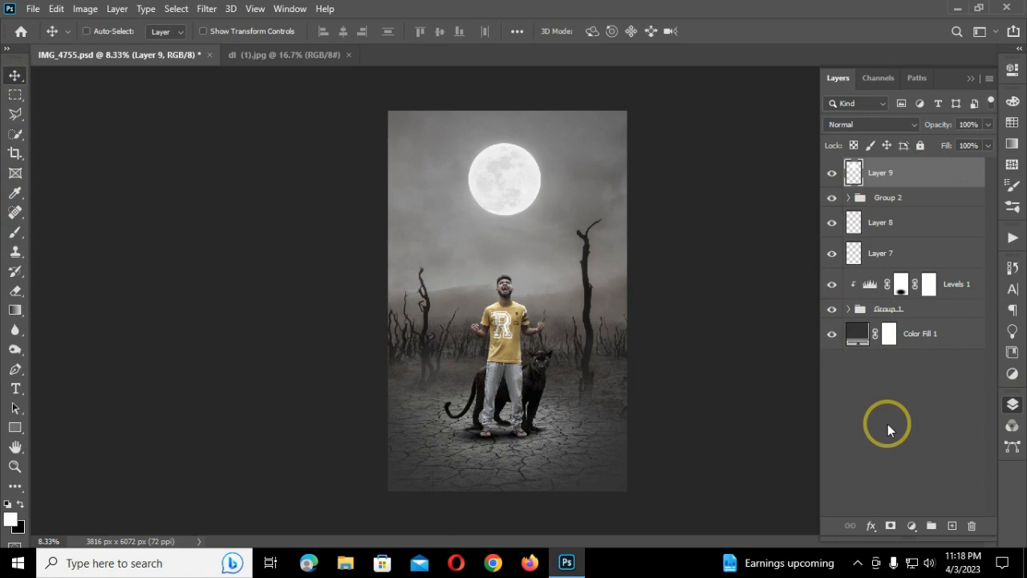
key("ctrl+t")
left_click_drag(659, 387, 638, 347)
key("Return")
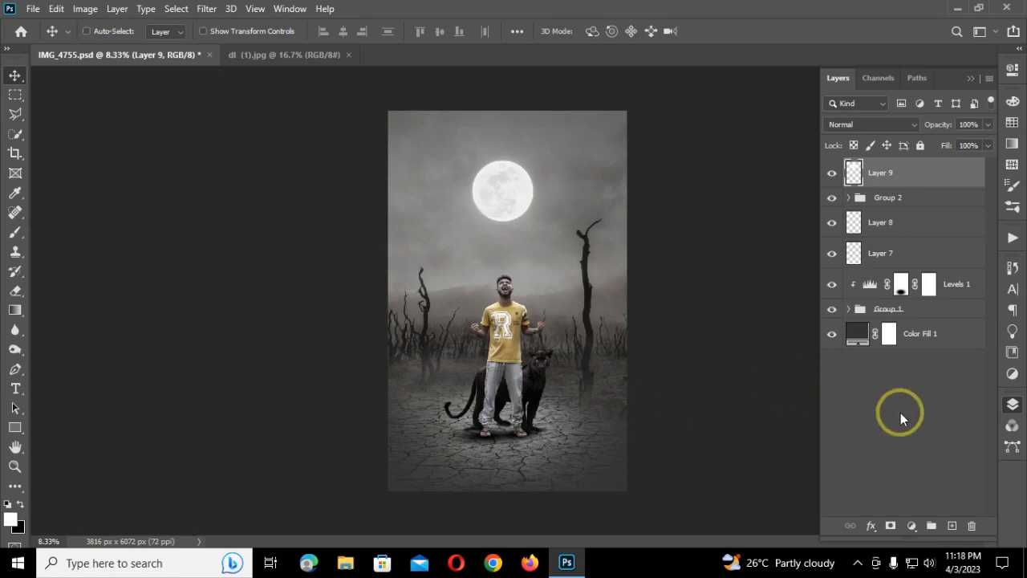
- Bring the fog image from dl (1).jpg into IMG_4755.psd as the top layer and move it down over the ground
left_click(321, 56)
left_click_drag(444, 151, 470, 172)
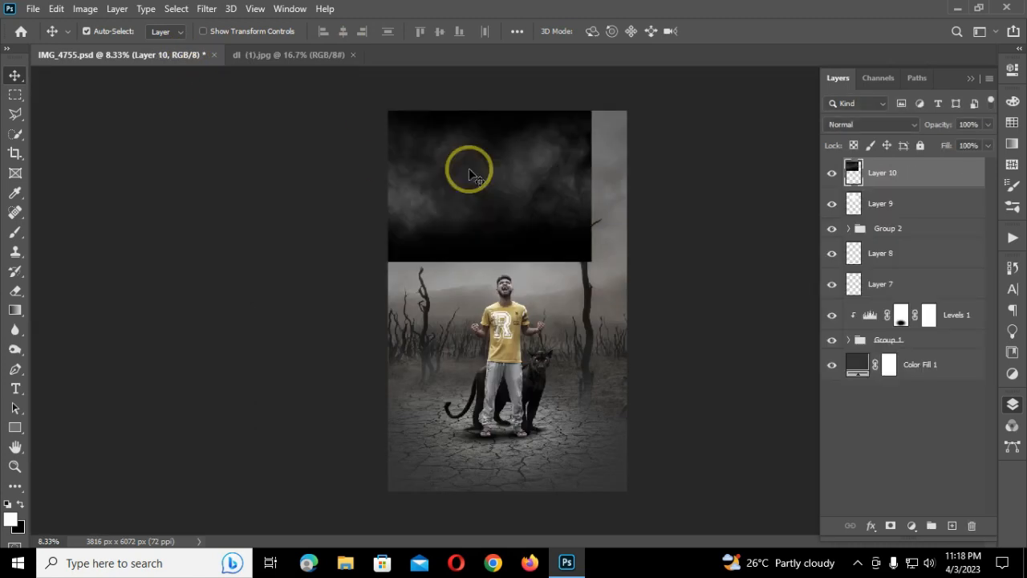
key("ctrl+t")
left_click_drag(327, 29, 396, 73)
left_click_drag(525, 221, 551, 388)
- Set the fog layer's blend mode to Screen and resize it to cover the lower part of the scene
left_click(879, 124)
left_click(857, 249)
left_click_drag(532, 298, 535, 320)
left_click_drag(740, 175, 658, 293)
left_click_drag(553, 420, 584, 438)
key("Return")
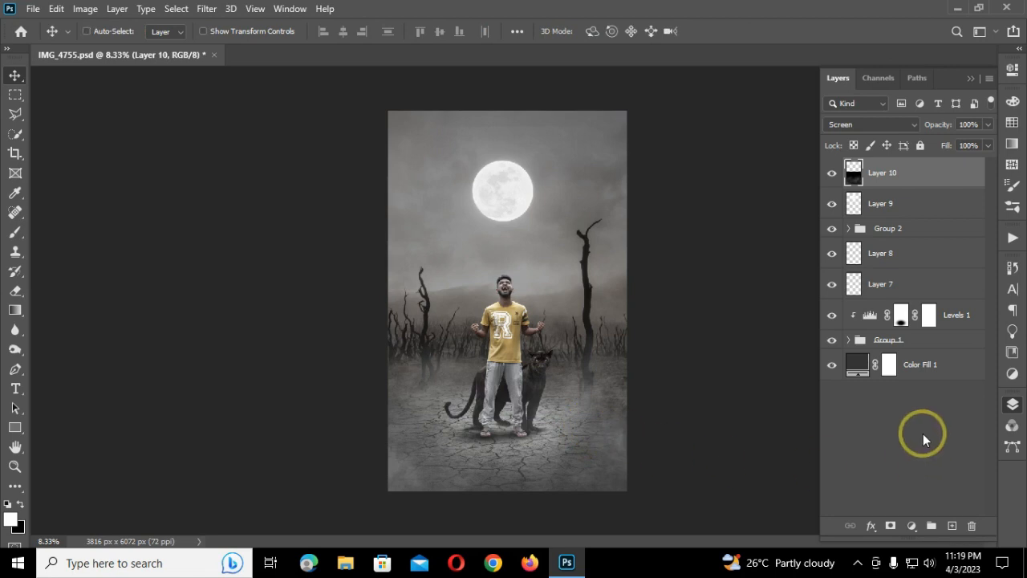
- Stamp all visible layers into a new top layer and duplicate it
key("ctrl+shift+alt+e")
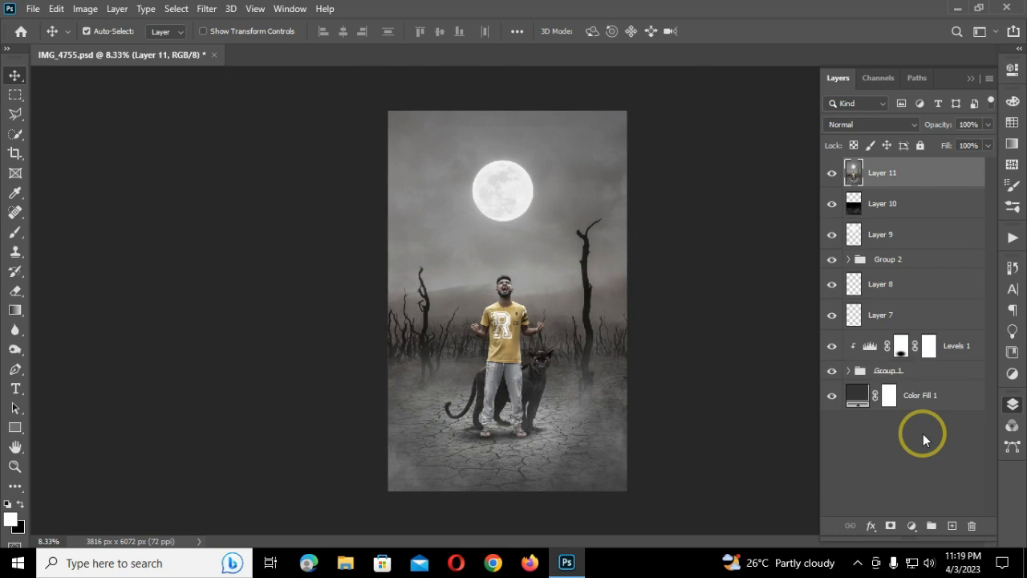
key("ctrl+j")
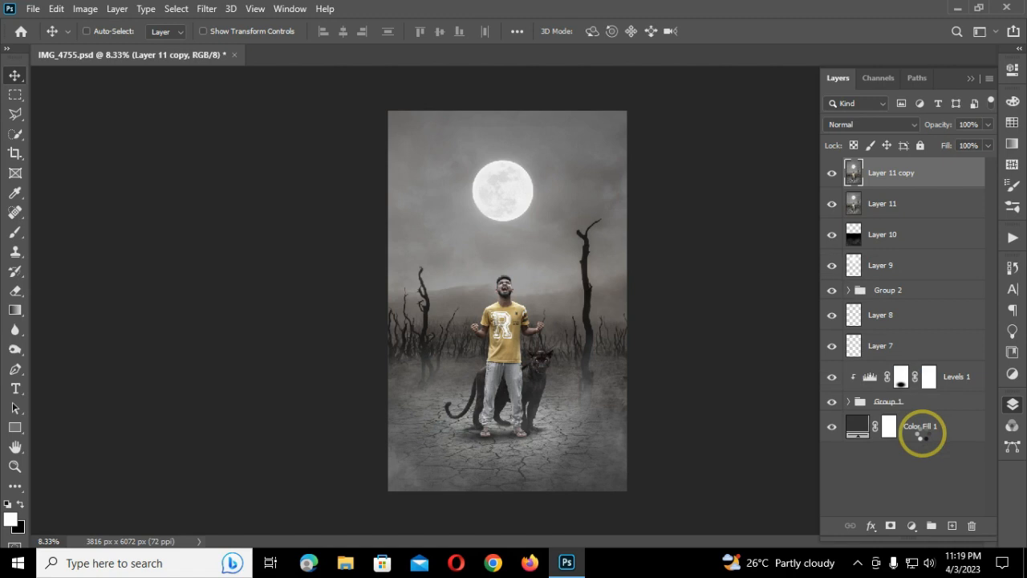
- In Camera Raw with a side-by-side before/after view, raise Texture and set Contrast to +9
key("ctrl+shift+a")
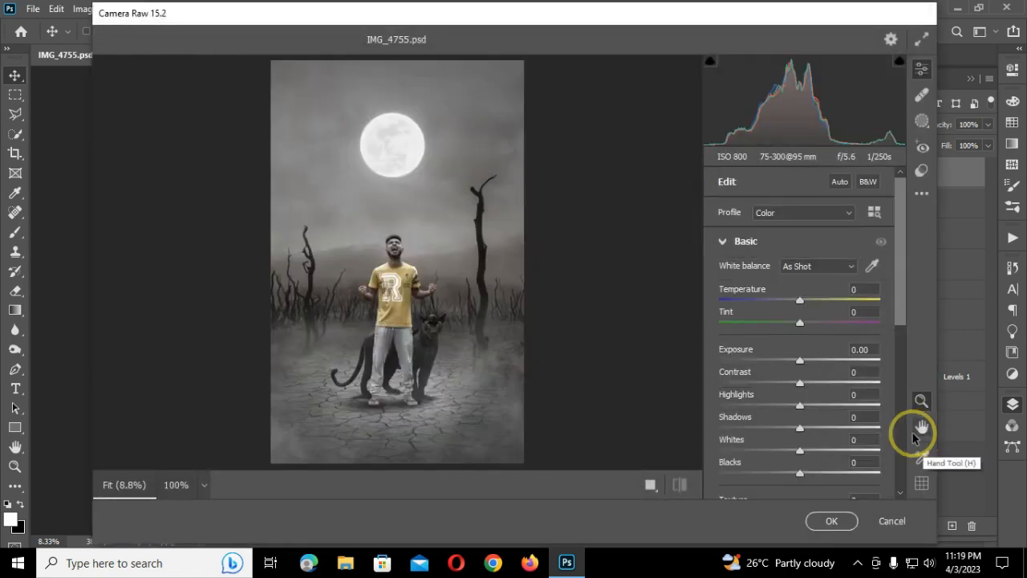
left_click(650, 485)
scroll(784, 420, "down", 5)
scroll(771, 403, "up", 3)
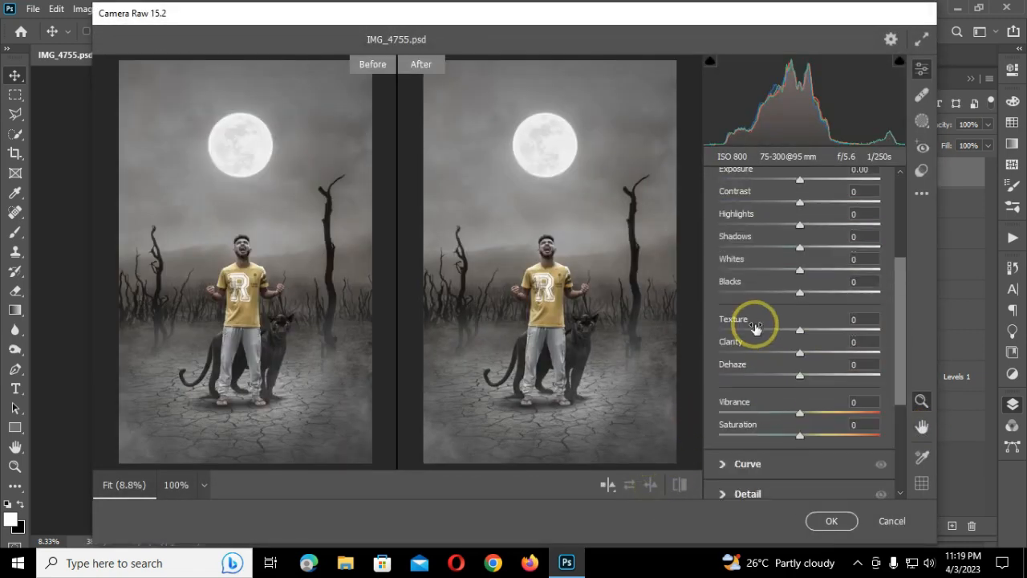
left_click_drag(756, 326, 758, 374)
scroll(779, 335, "up", 3)
double_click(742, 382)
left_click_drag(743, 419, 740, 421)
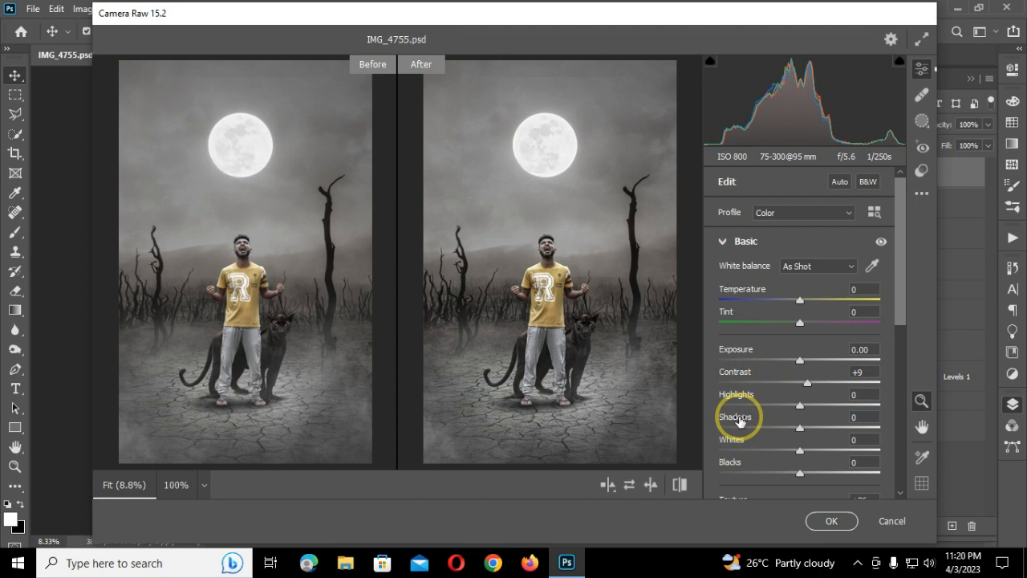
- Add an inverted radial gradient mask centred on the man so that it covers the outer edges of the picture
left_click(923, 120)
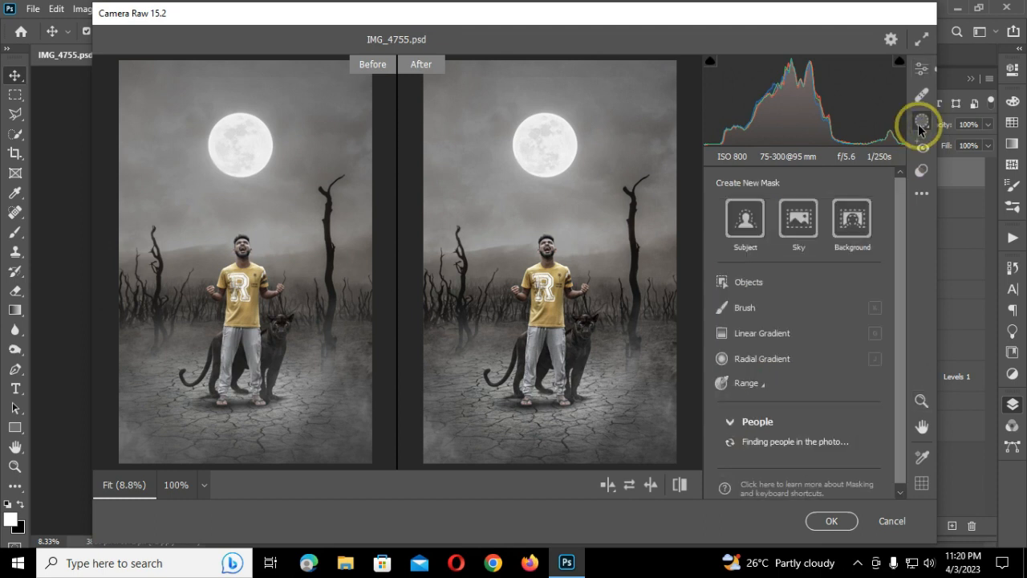
left_click(754, 362)
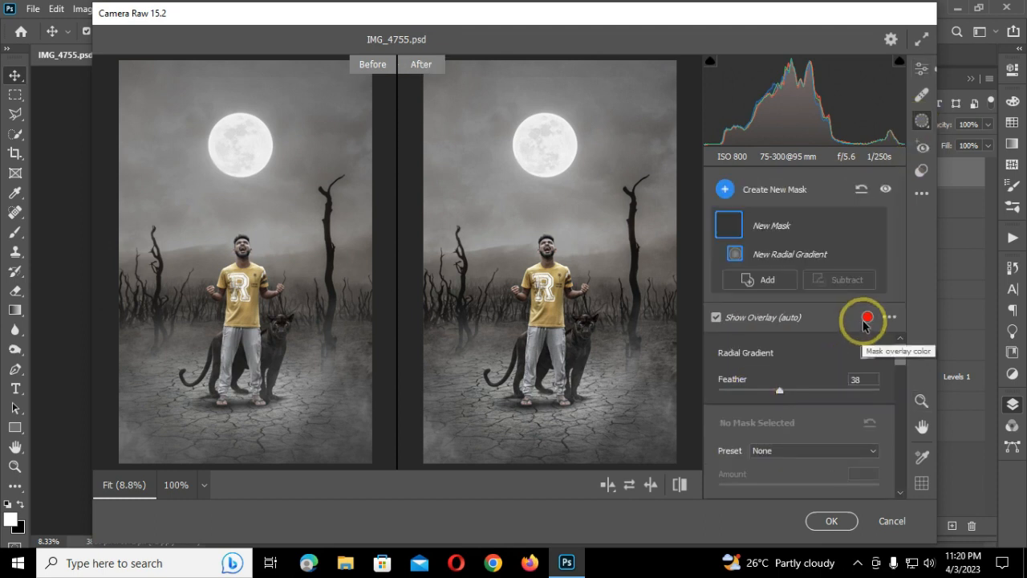
left_click_drag(547, 279, 702, 486)
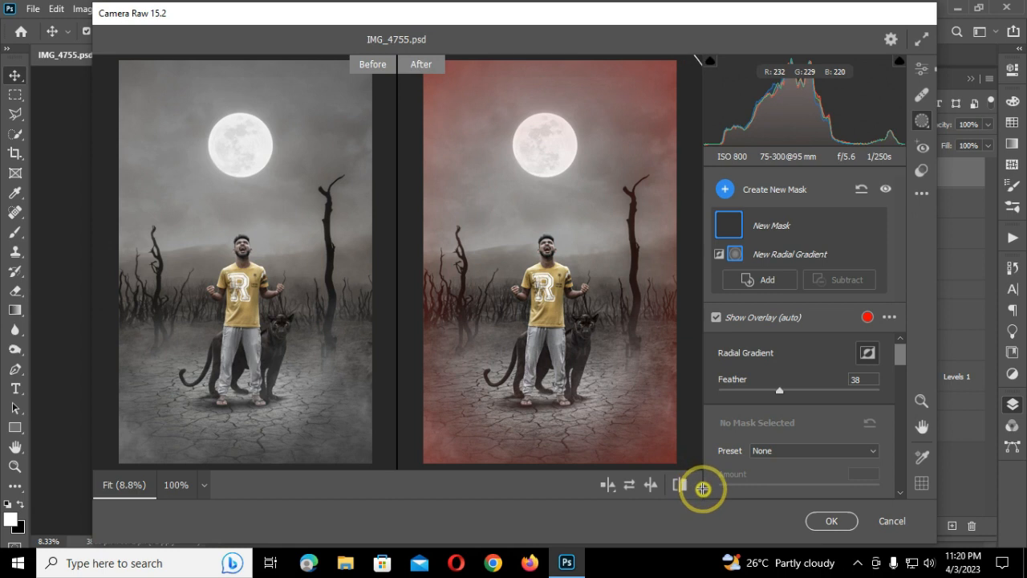
- Darken the radial mask with Exposure -4.00, Contrast +100, Highlights -100, Shadows -100, Whites -98 and Blacks +86
left_click_drag(798, 366, 731, 366)
left_click(866, 480)
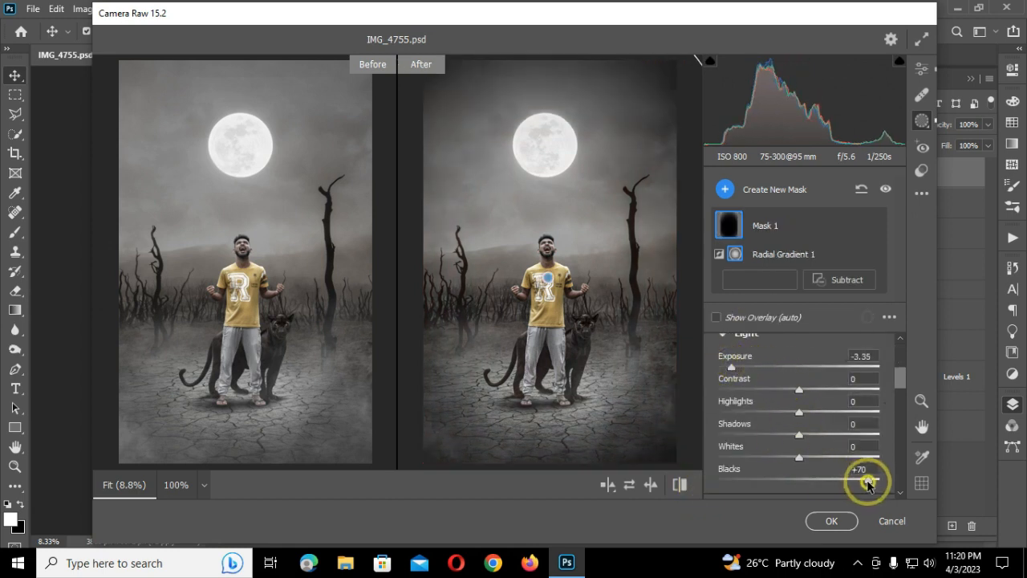
left_click(724, 457)
left_click(729, 435)
left_click(723, 411)
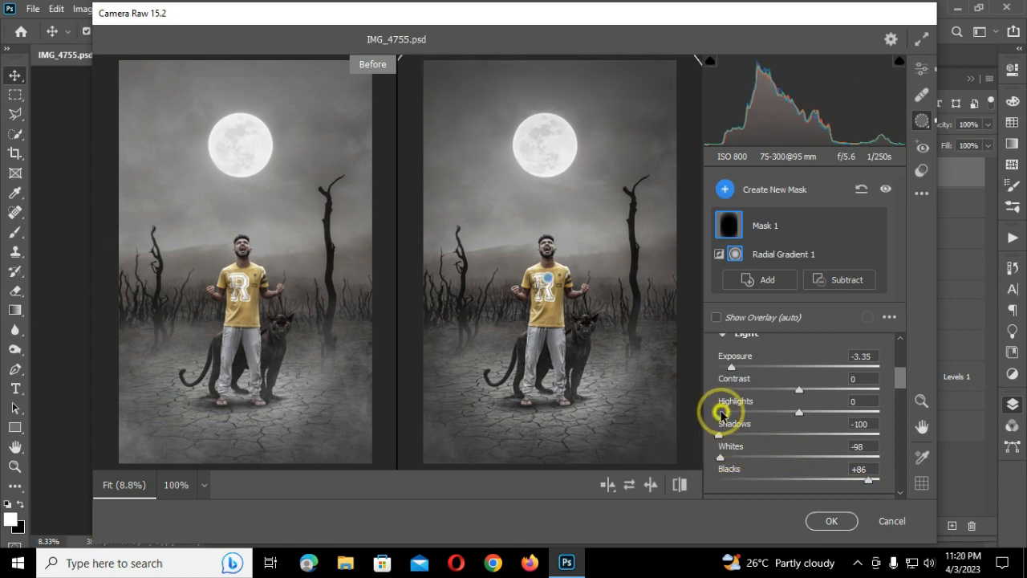
left_click_drag(798, 390, 894, 390)
left_click_drag(735, 363, 709, 374)
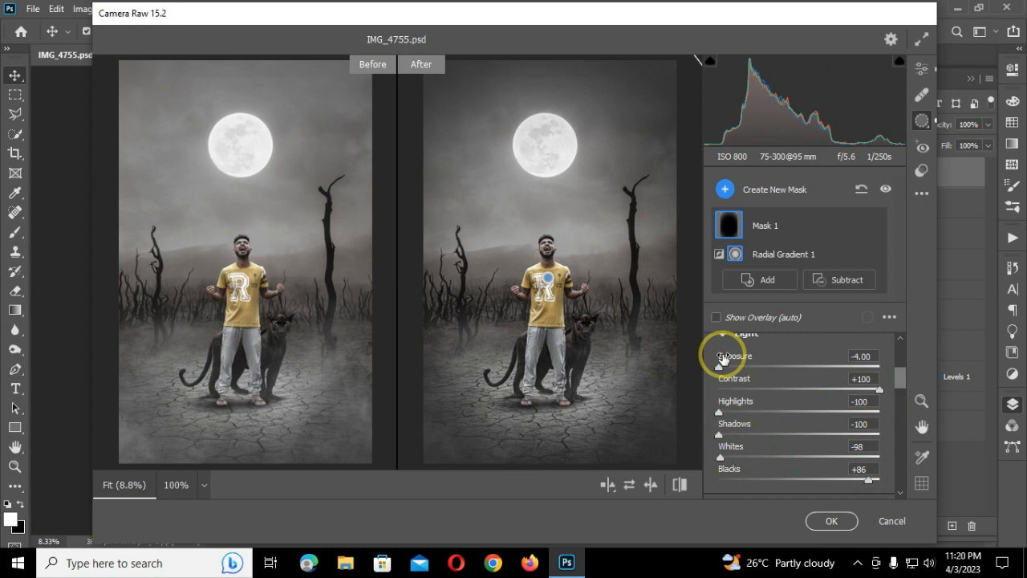
- Try shifting the white balance Temperature in the Basic adjustments
left_click(921, 69)
left_click(756, 293)
left_click_drag(756, 293, 751, 292)
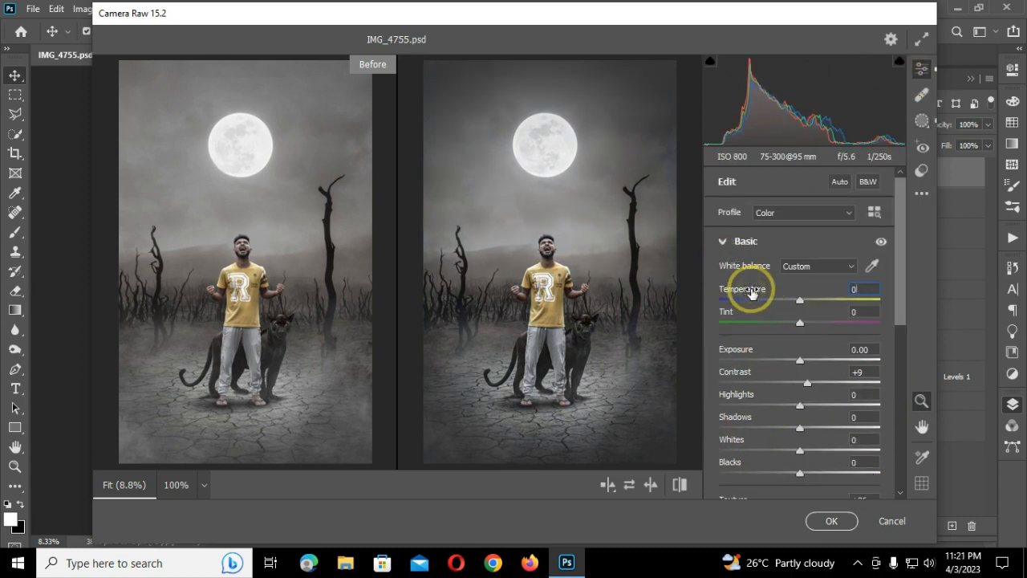
- Color grade the midtones to hue 150, saturation 18 and shadows to hue 153, saturation 5, and tint the highlights yellow-green
left_click(722, 241)
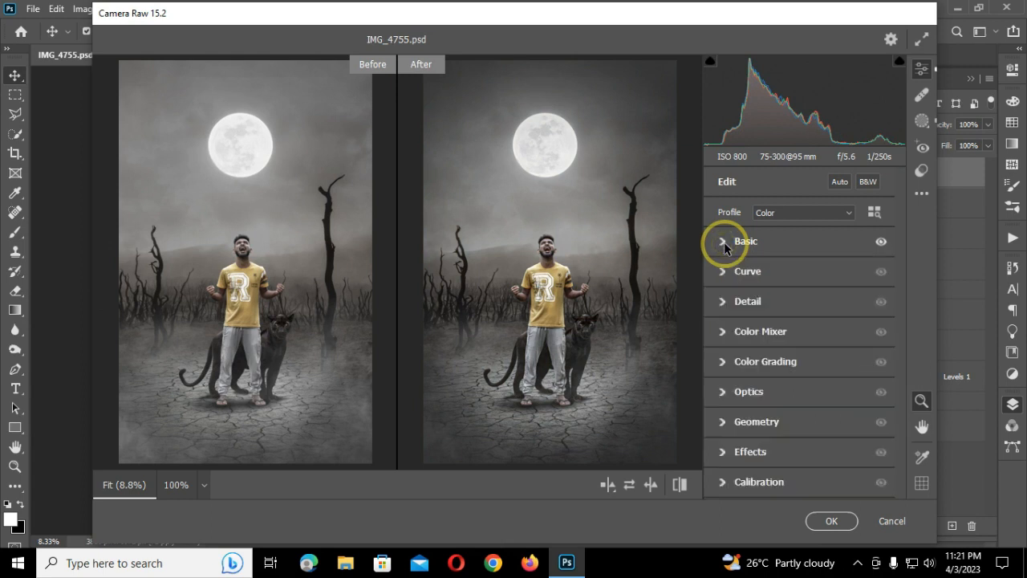
left_click(719, 360)
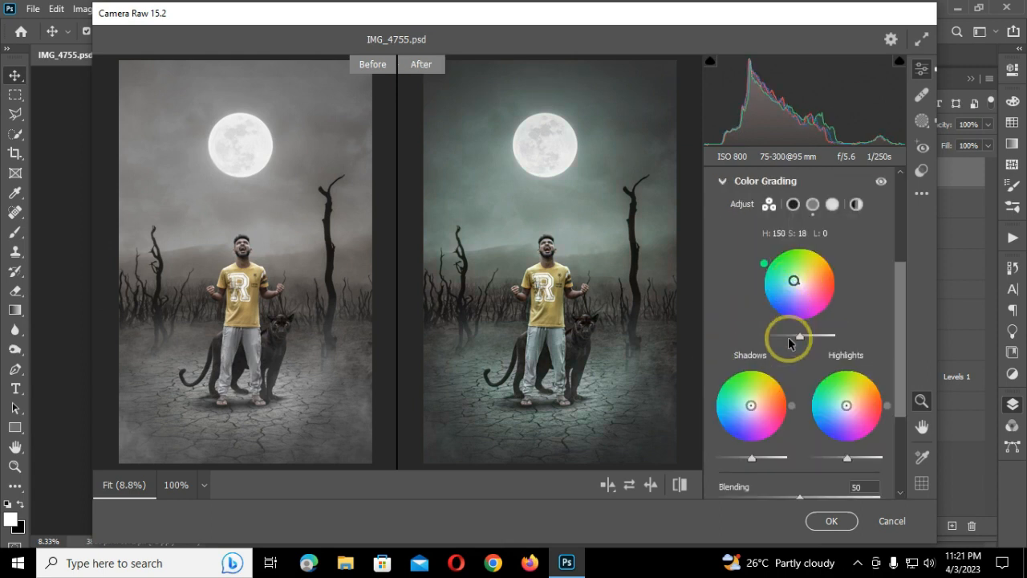
left_click_drag(751, 405, 751, 410)
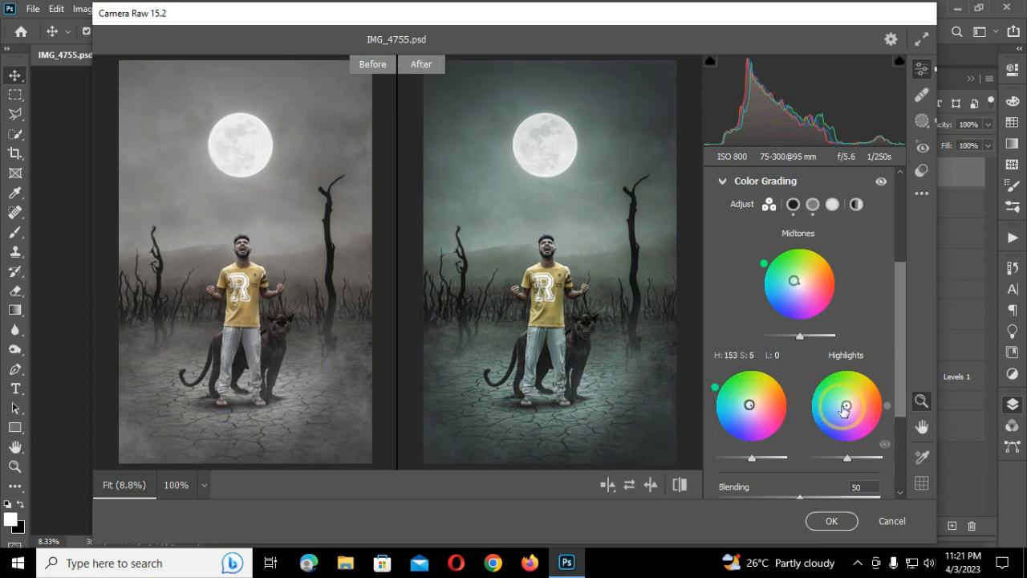
mouse_move(846, 405)
left_mouse_down()
mouse_move(838, 395)
mouse_move(849, 403)
mouse_move(841, 413)
mouse_move(858, 400)
mouse_move(849, 395)
left_mouse_up()
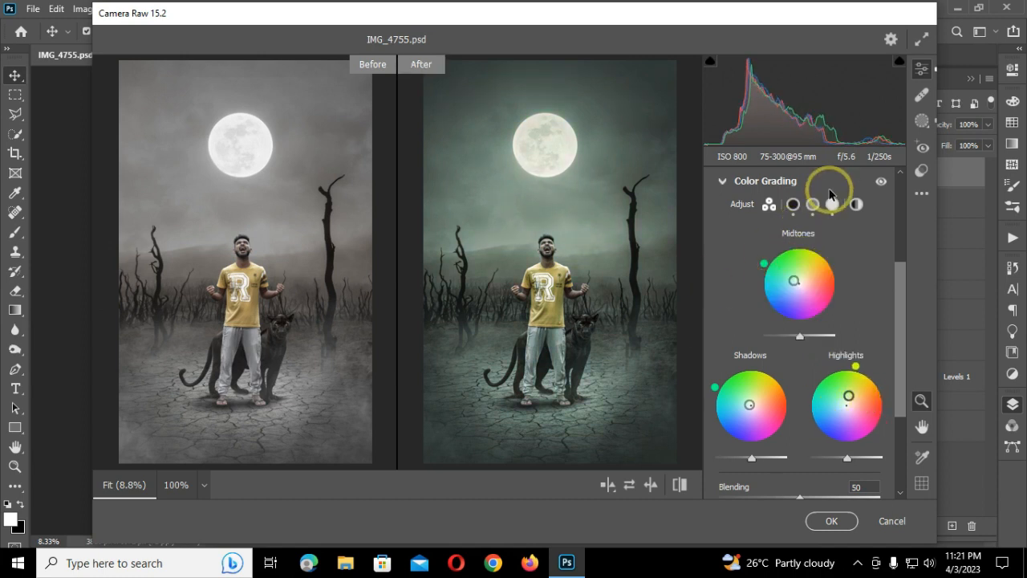
left_click(721, 182)
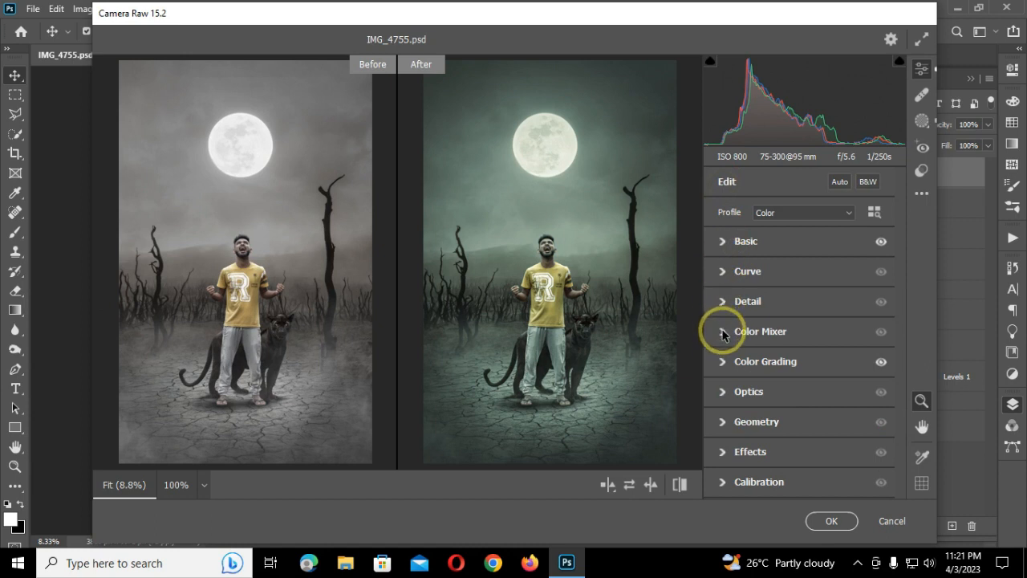
left_click(721, 392)
left_click(723, 292)
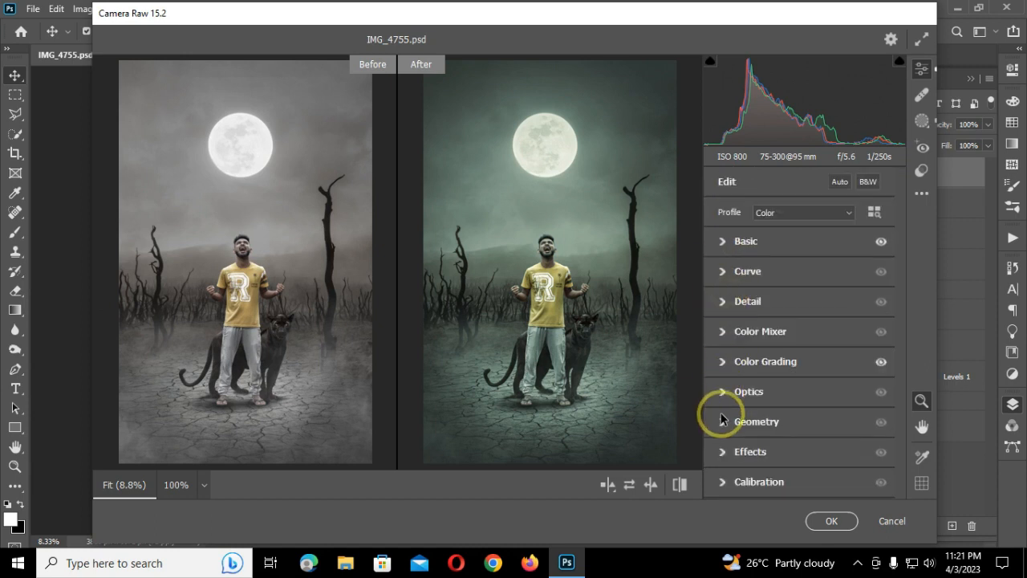
left_click(721, 451)
left_click(724, 391)
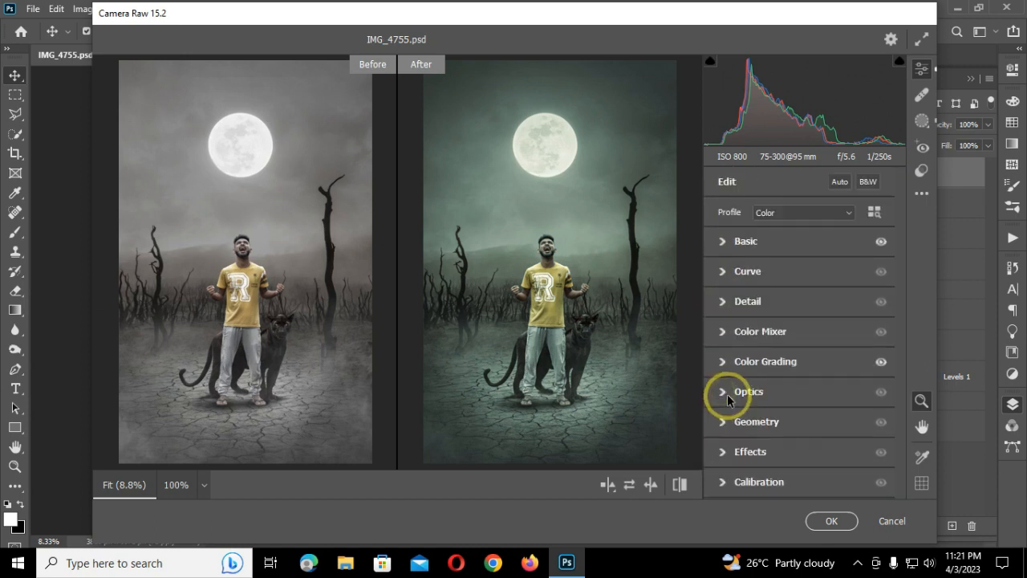
- Try calibrating the Red Primary with Hue at +62 and Saturation at +54
left_click(722, 482)
left_click_drag(803, 329, 850, 326)
left_click(866, 315)
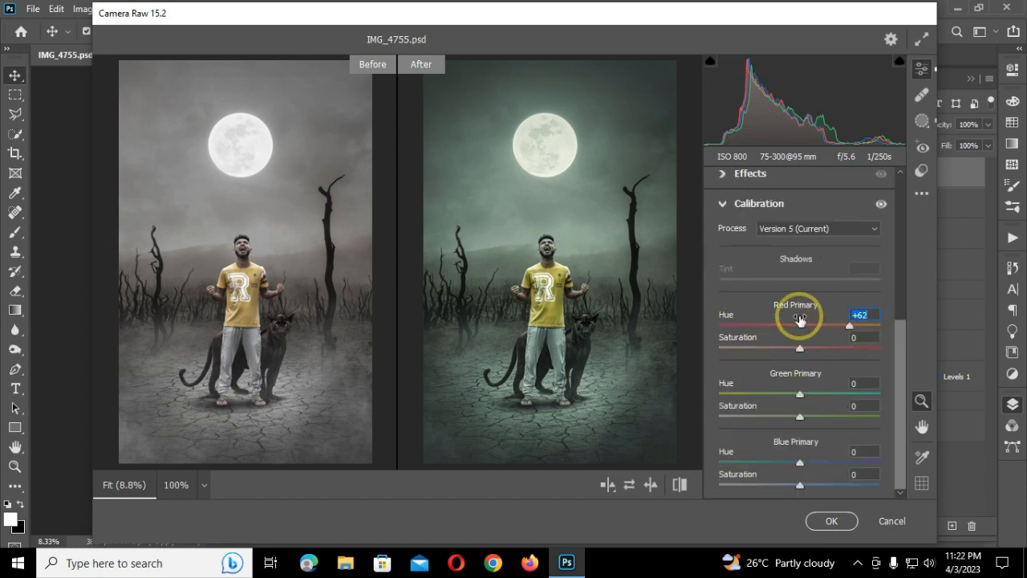
left_click_drag(835, 327, 802, 321)
left_click_drag(843, 348, 800, 341)
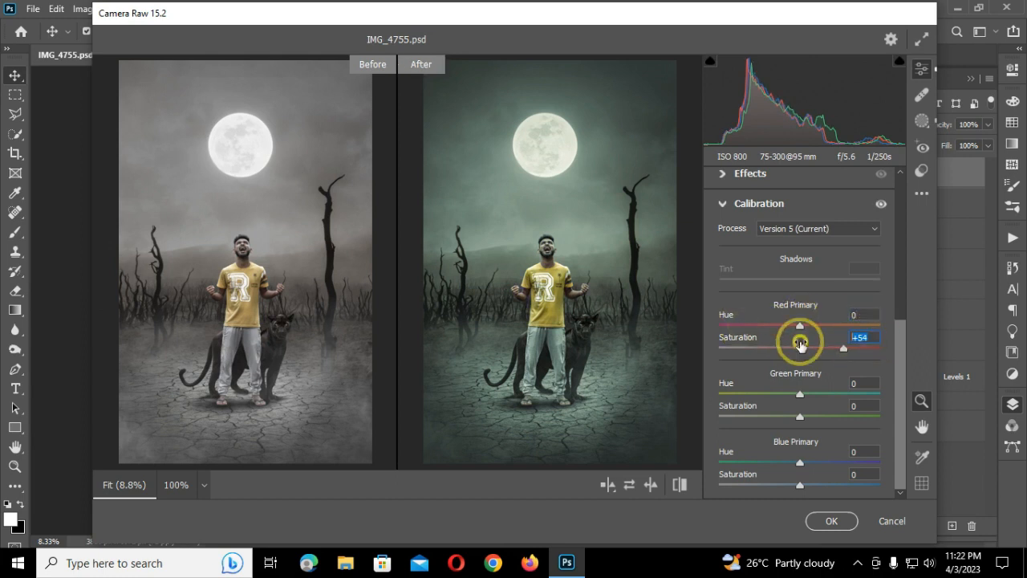
- Try shifting the hue and saturation of the Green Primary and Blue Primary in the calibration
left_click_drag(799, 394, 882, 395)
mouse_move(830, 415)
left_mouse_down()
mouse_move(854, 417)
mouse_move(711, 390)
mouse_move(837, 400)
mouse_move(695, 398)
mouse_move(823, 402)
left_mouse_up()
double_click(821, 396)
double_click(818, 415)
left_click_drag(800, 485, 868, 485)
left_click_drag(792, 466, 862, 461)
double_click(786, 454)
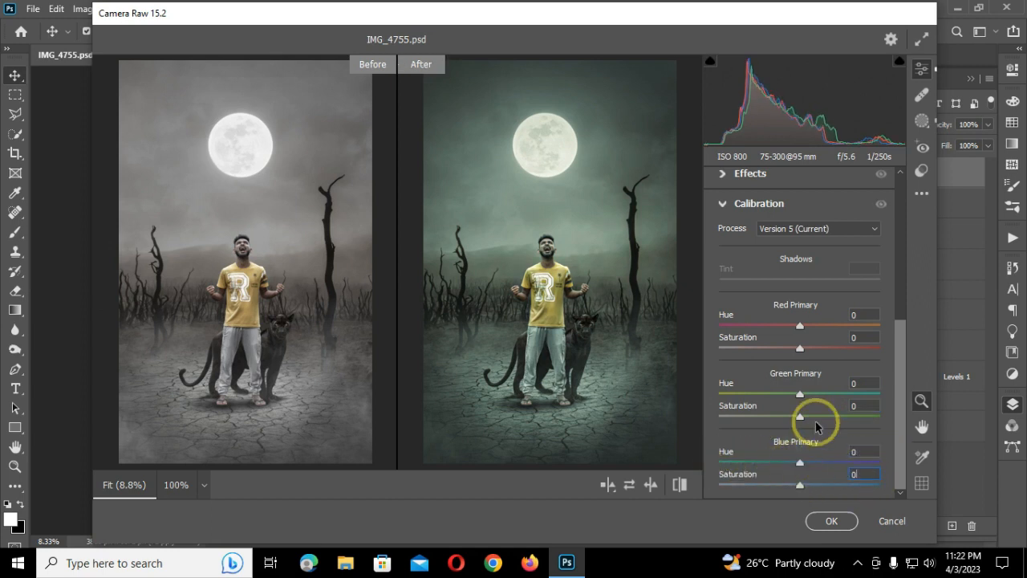
- Apply the Camera Raw color grade to the top layer and duplicate the graded layer twice
left_click(722, 205)
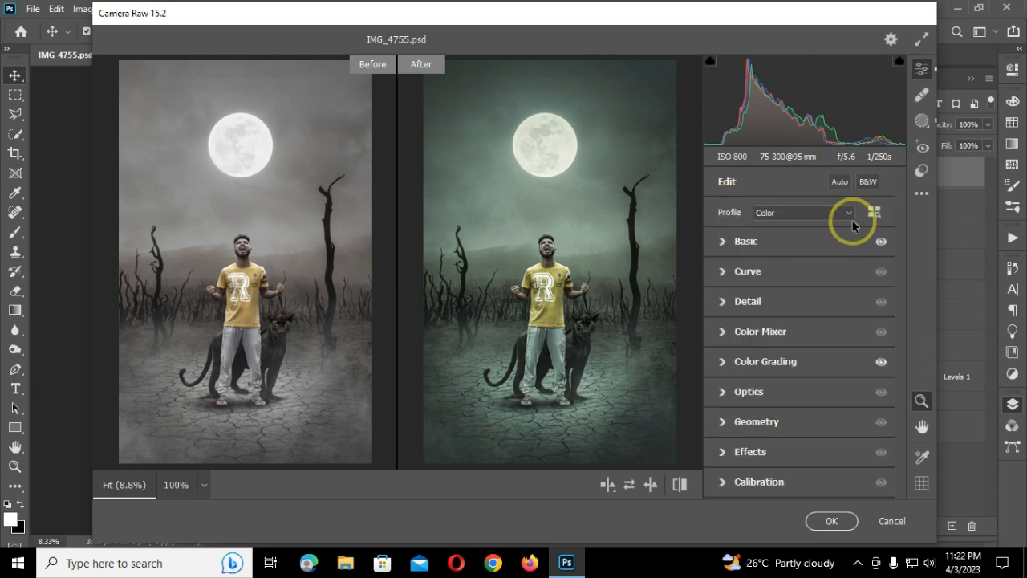
left_click(832, 521)
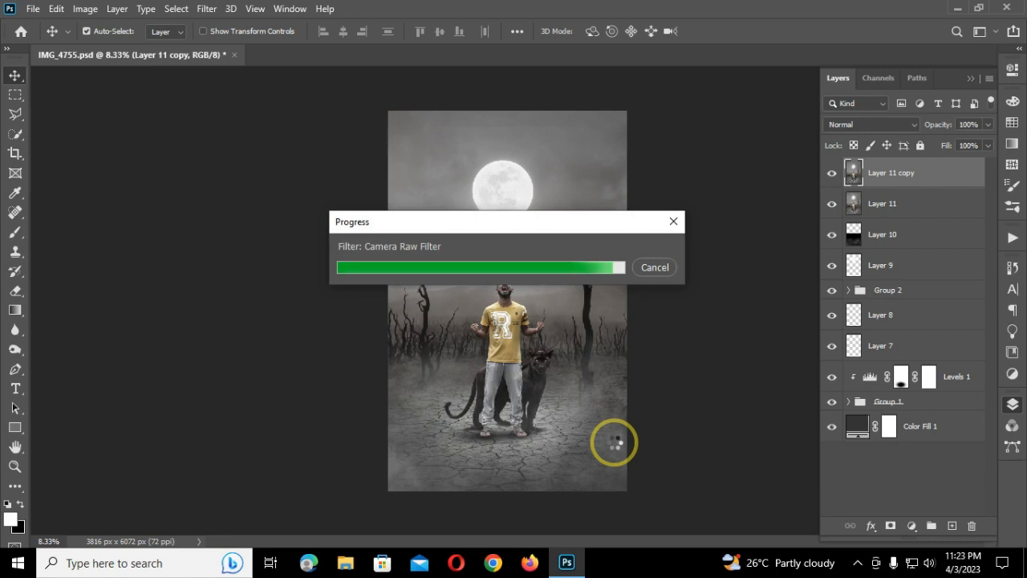
key("ctrl+j")
key("ctrl+j")
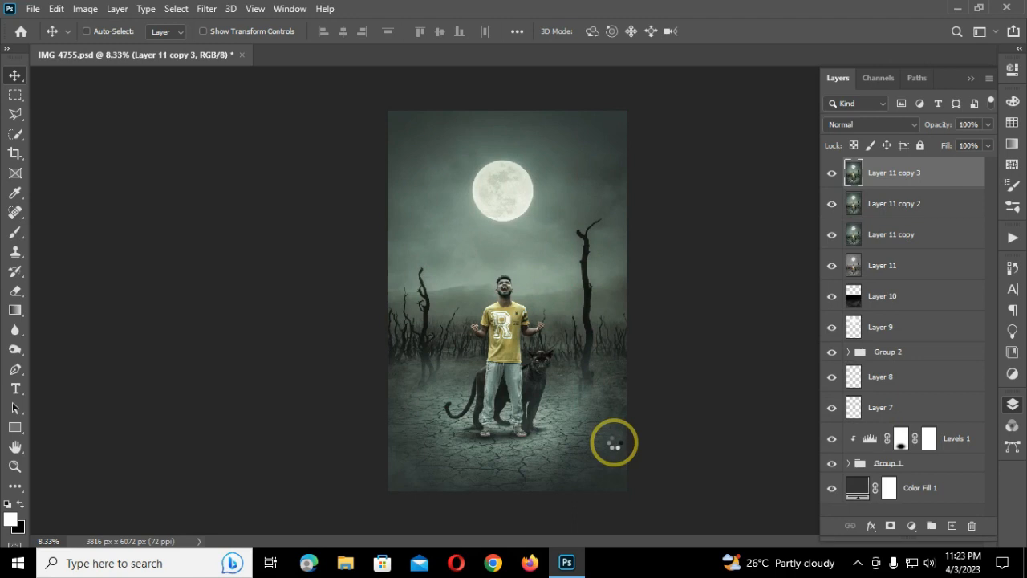
- Open the Camera Raw filter with a before/after comparison and add an inverted radial gradient mask centered on the man
key("ctrl+shift+a")
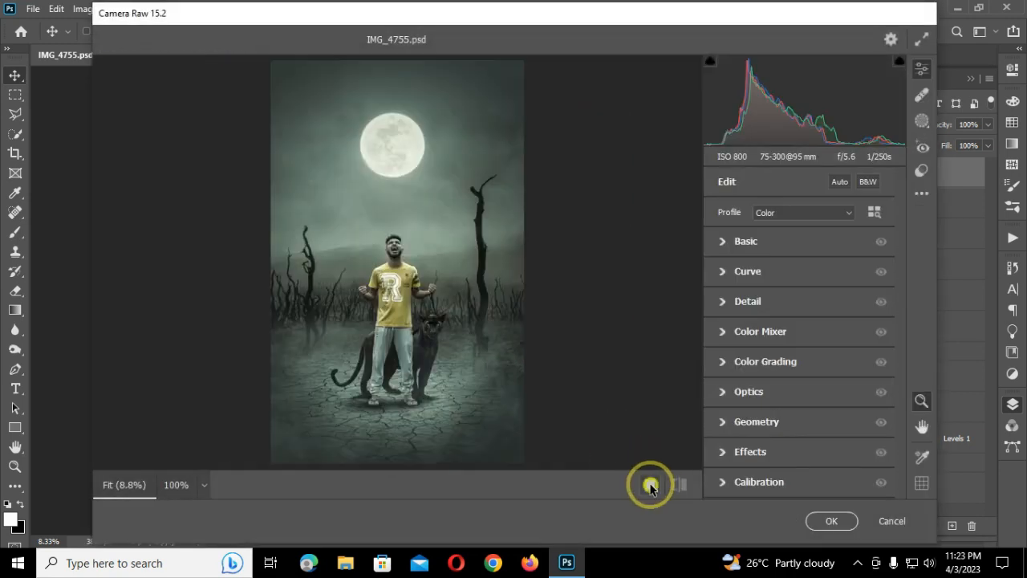
left_click(650, 485)
left_click(921, 128)
left_click(757, 360)
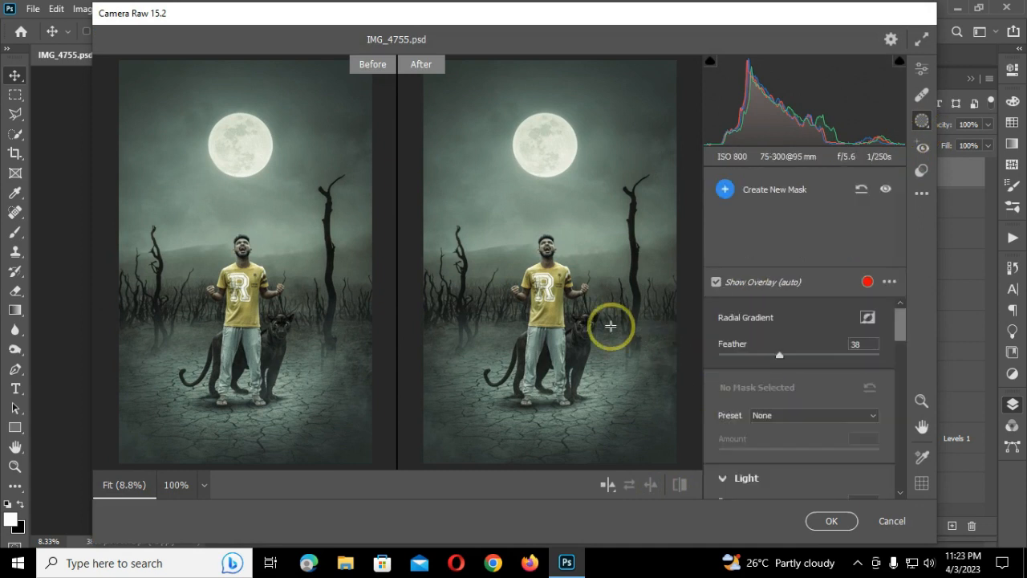
left_click(865, 353)
left_click_drag(545, 254, 667, 461)
- Set the mask's Exposure to -3.20, Contrast +71, Highlights -100, Shadows -99, Whites -100 and Blacks +63
scroll(795, 426, "down", 2)
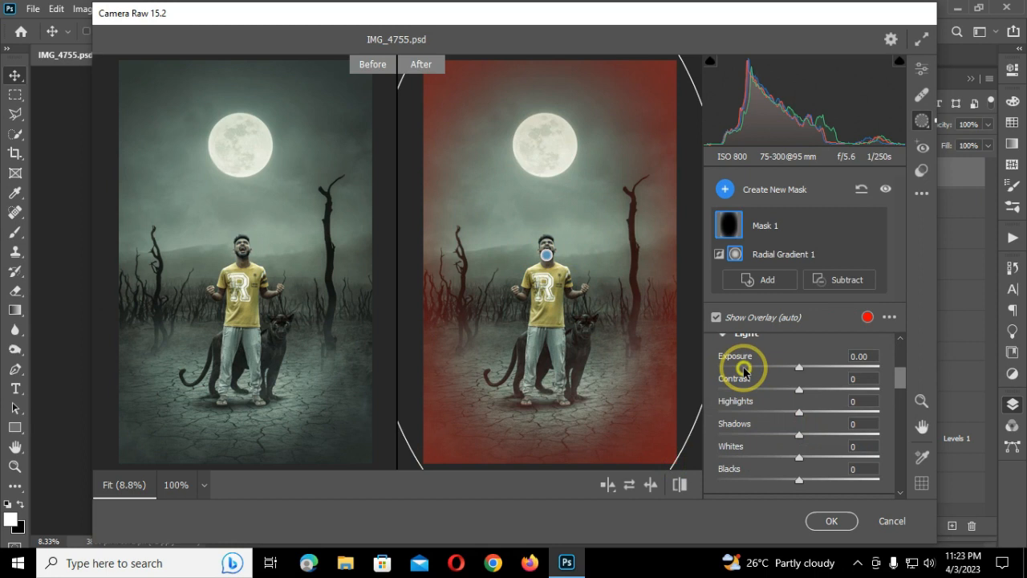
left_click_drag(744, 370, 734, 369)
left_click(850, 480)
left_click(719, 456)
left_click(719, 434)
left_click(719, 411)
left_click(856, 390)
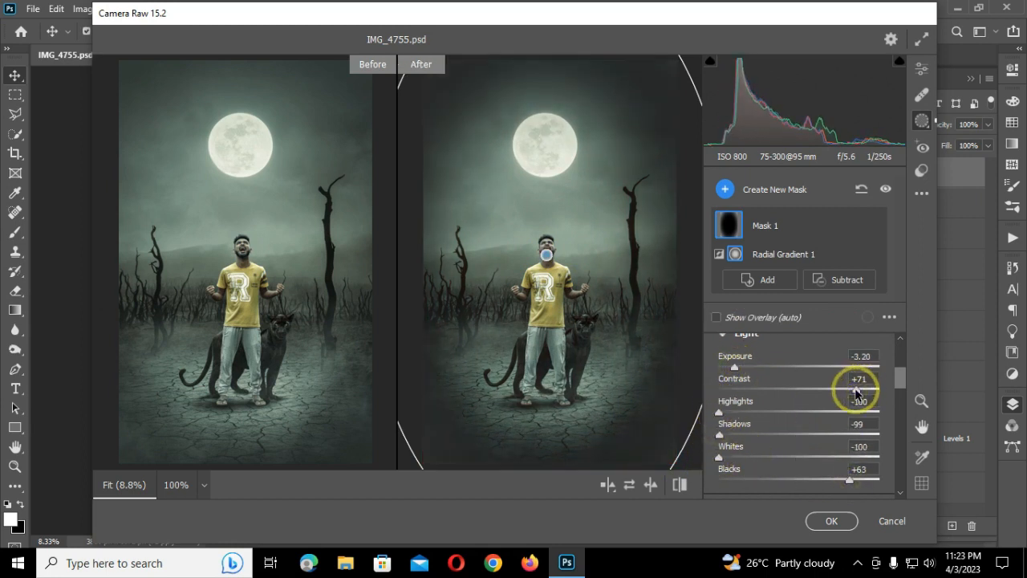
- Enlarge the radial gradient well beyond the image so the darkening only reaches the outer edges
key("ctrl+minus")
left_click(717, 255)
left_click_drag(544, 463, 550, 574)
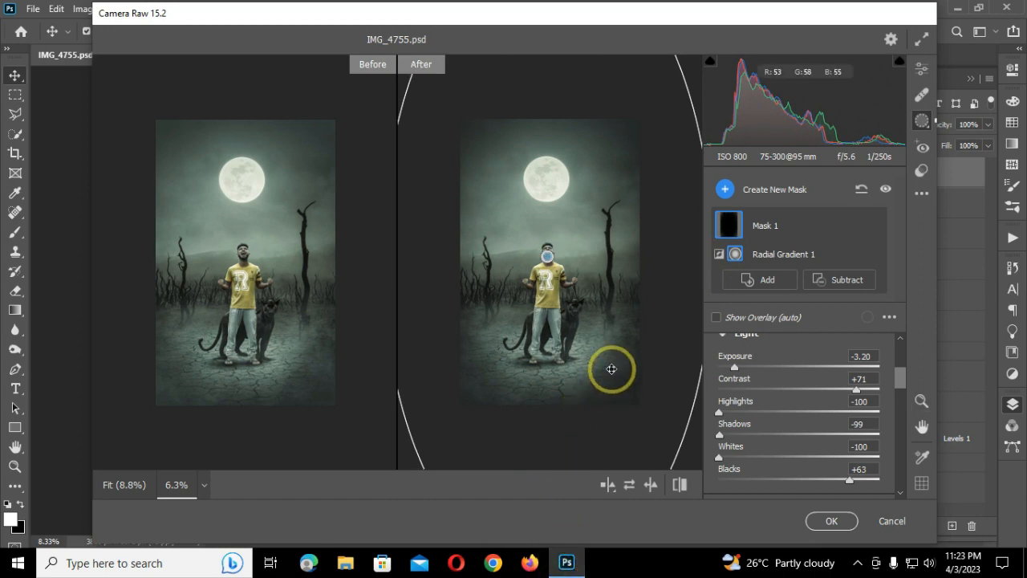
- Browse the Artistic and Modern Camera Raw profiles and preview their looks on the composite
left_click(922, 70)
right_click(564, 224)
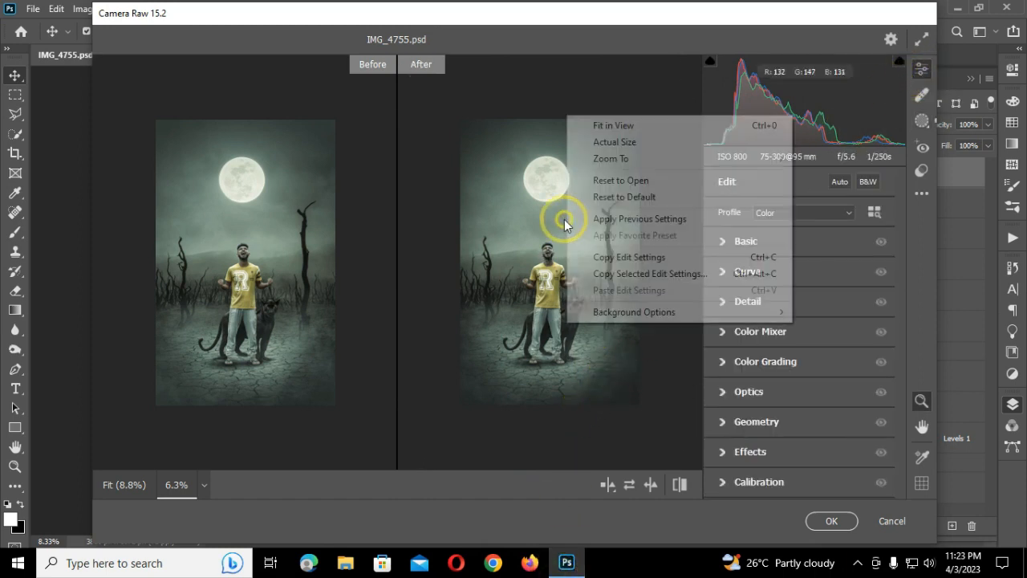
left_click(621, 125)
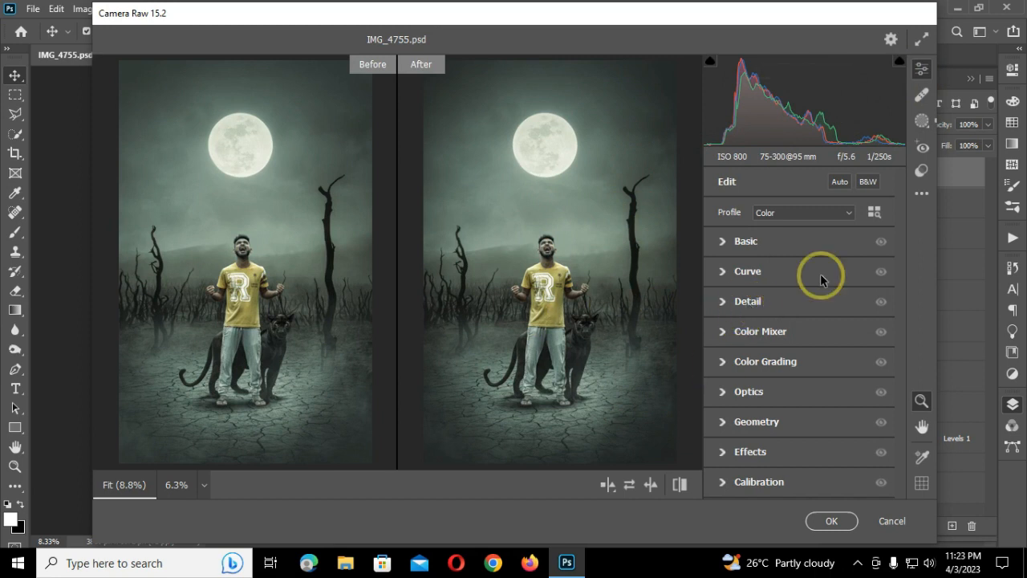
left_click(874, 212)
left_click(715, 267)
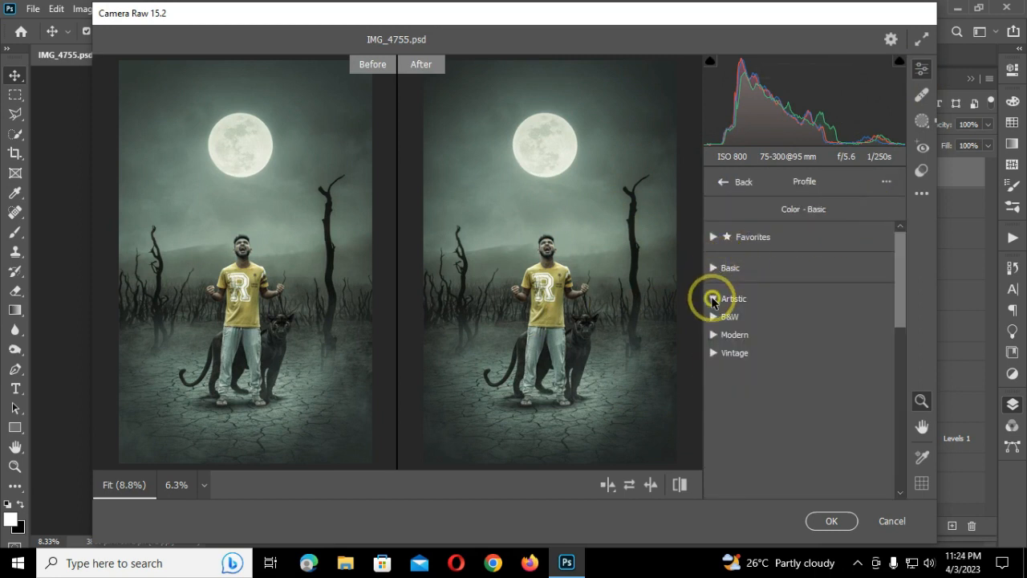
left_click(712, 299)
left_click_drag(900, 276, 898, 428)
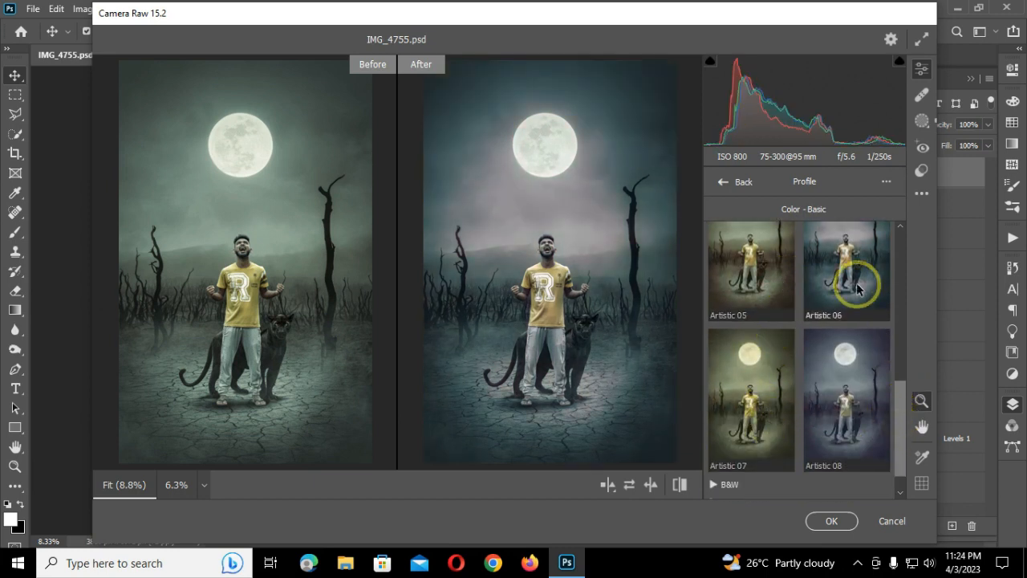
left_click_drag(901, 393, 901, 451)
left_click(711, 465)
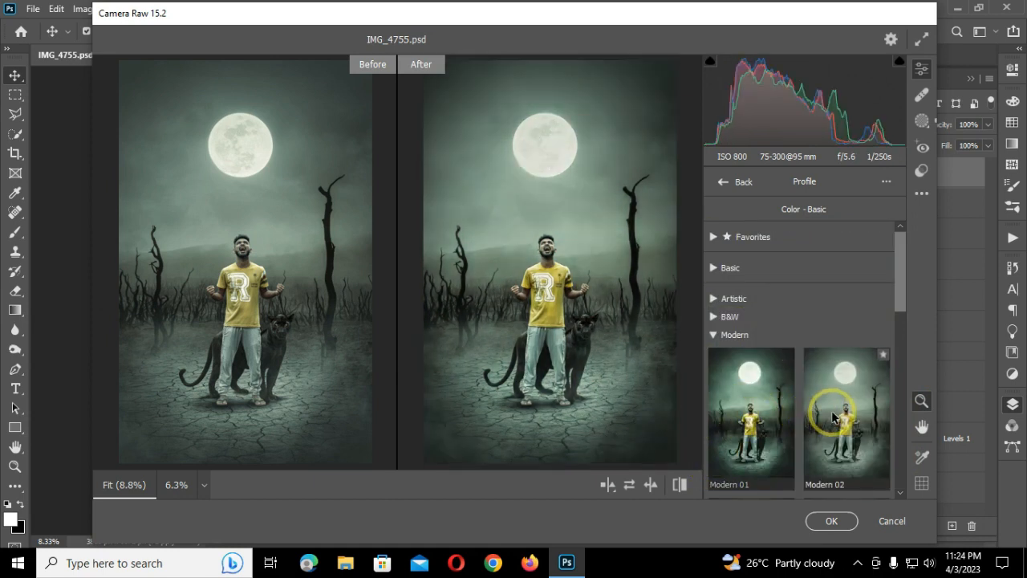
scroll(751, 426, "down", 5)
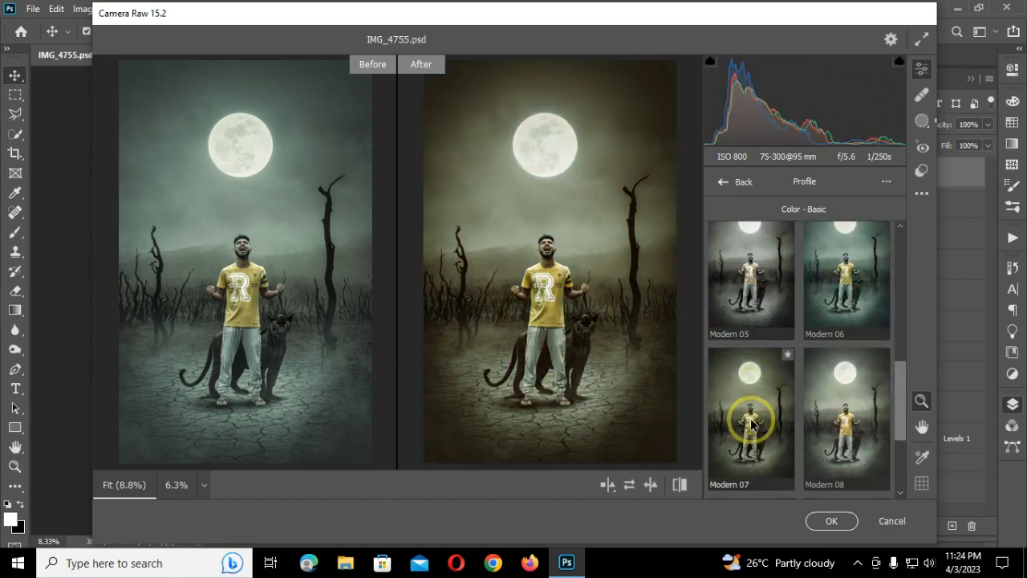
scroll(835, 424, "down", 3)
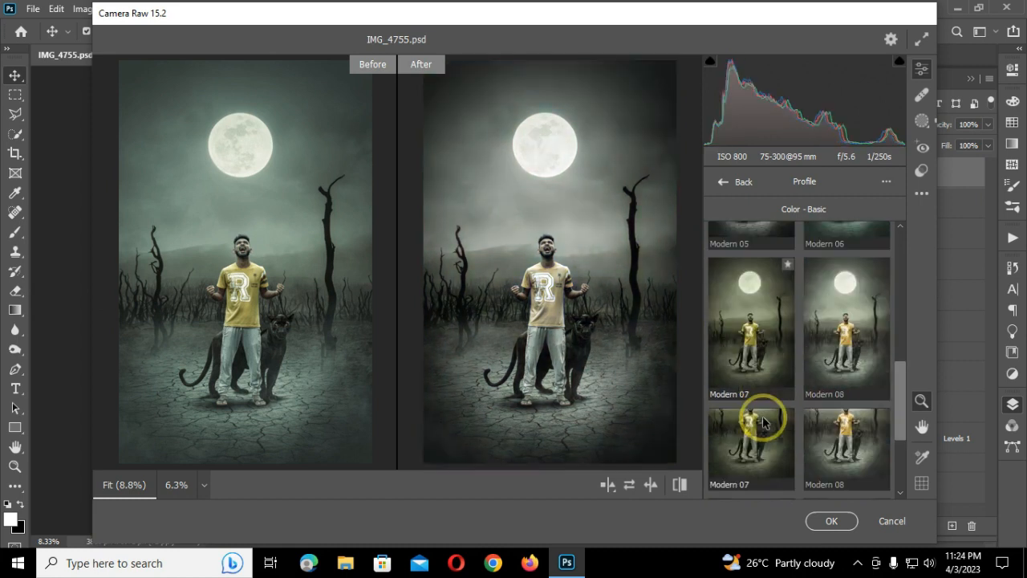
scroll(831, 377, "down", 2)
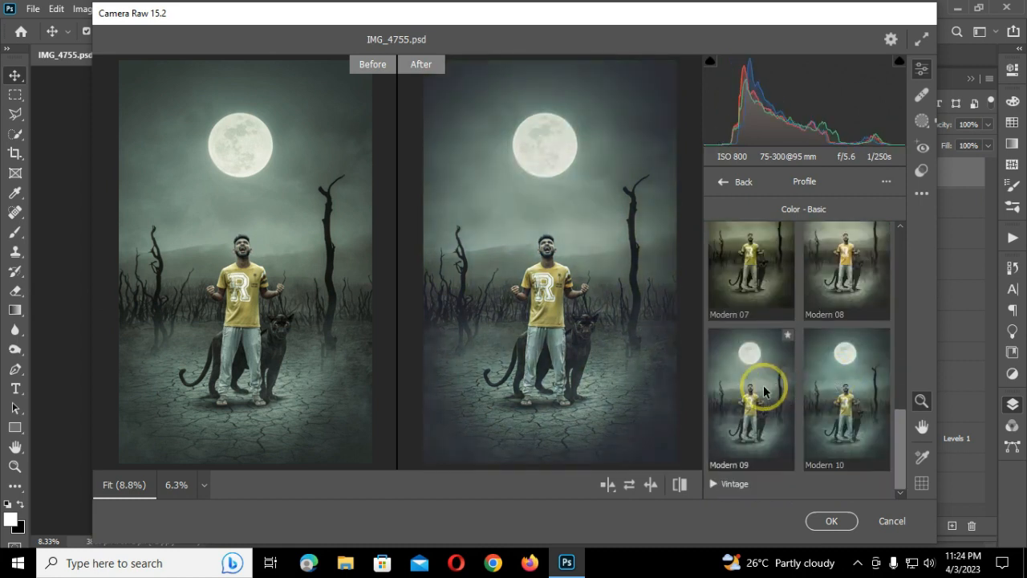
- Choose the Vintage 04 profile from the Vintage group and apply the Camera Raw edits
left_click(713, 483)
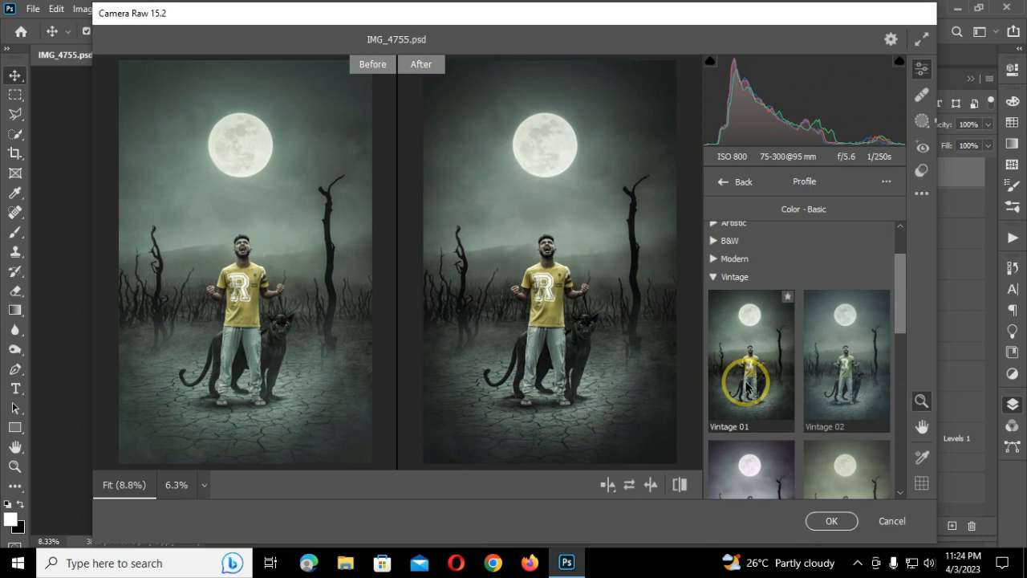
scroll(825, 381, "down", 3)
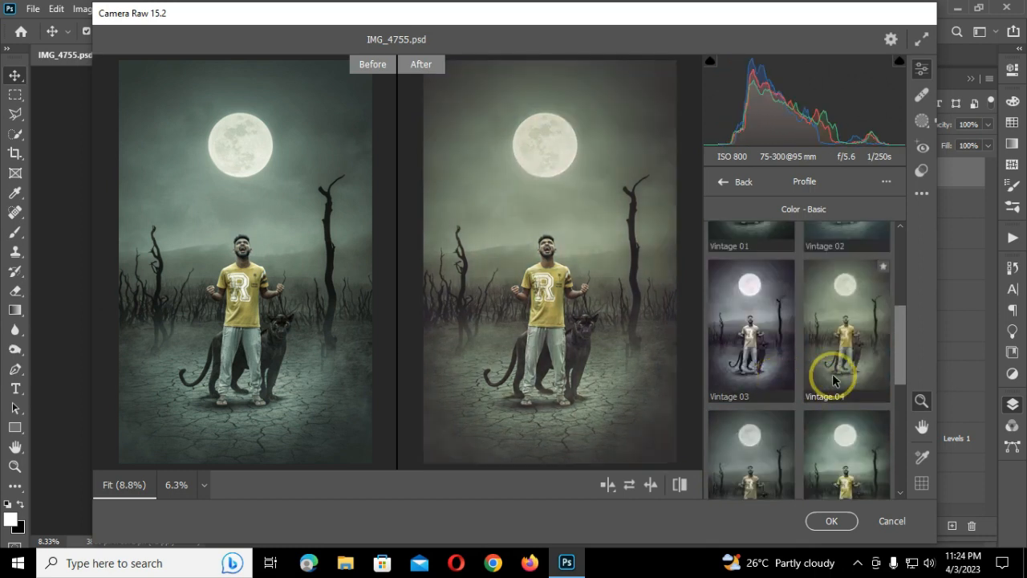
scroll(832, 373, "down", 2)
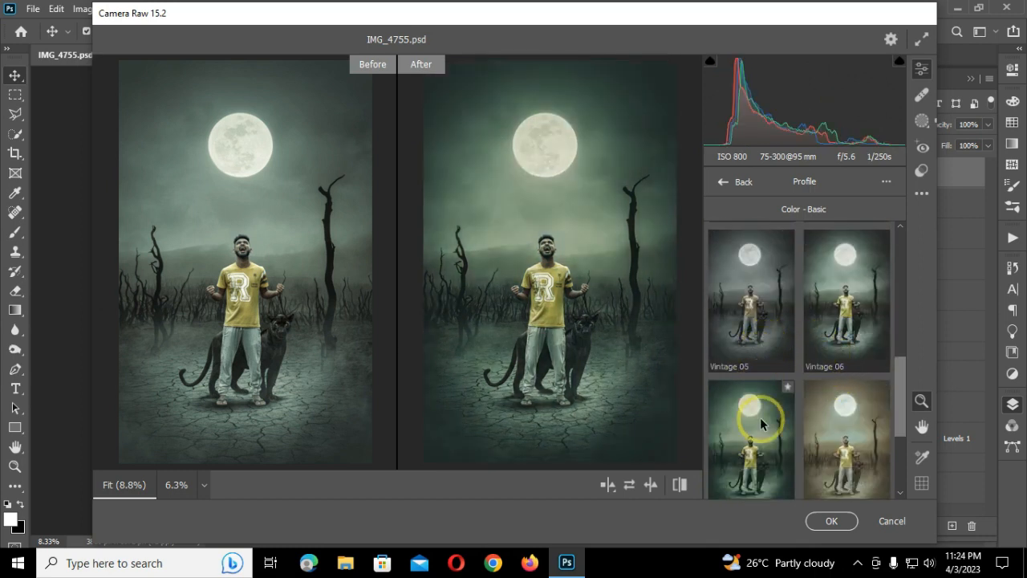
scroll(834, 420, "down", 2)
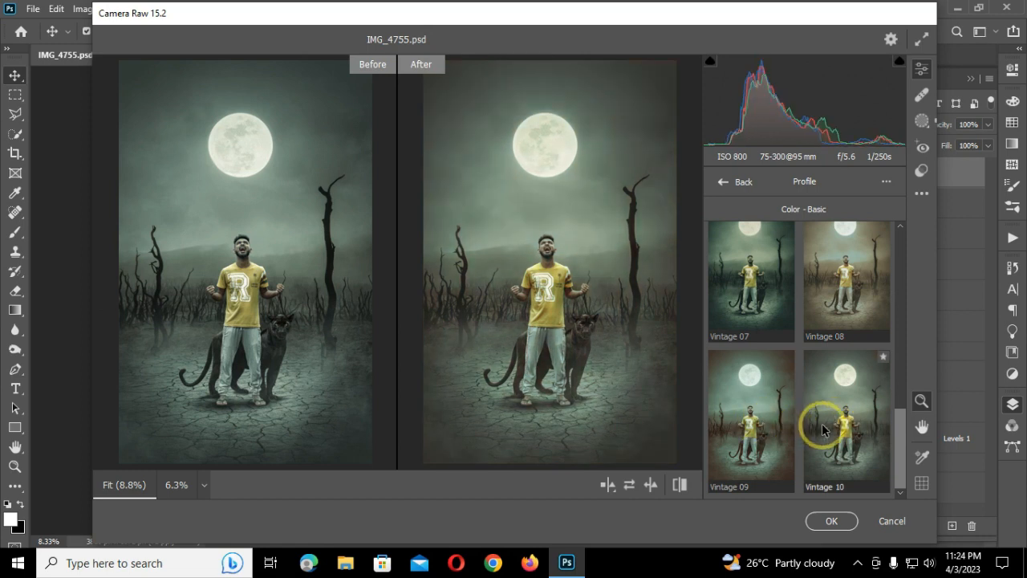
scroll(831, 425, "up", 3)
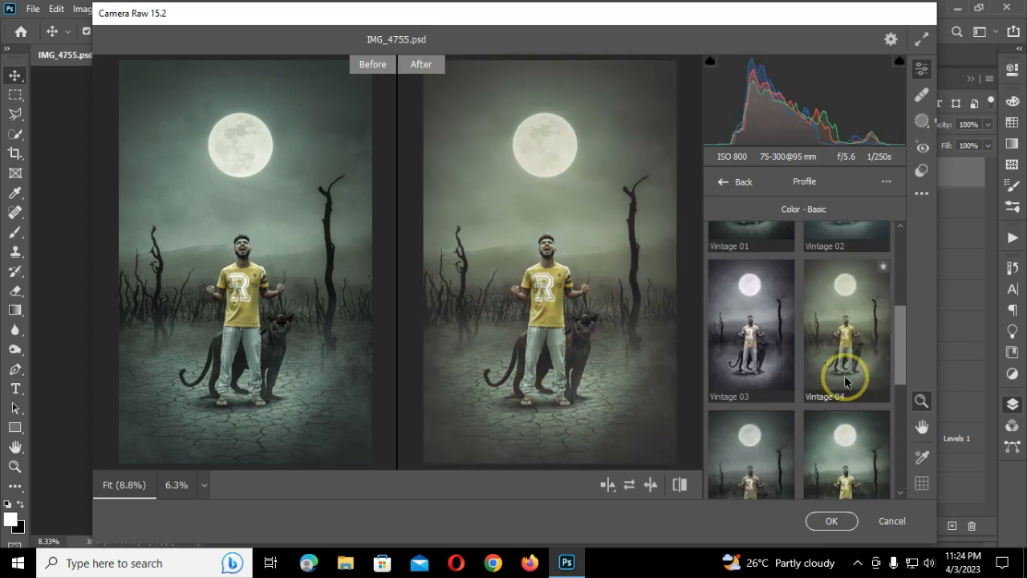
left_click(845, 379)
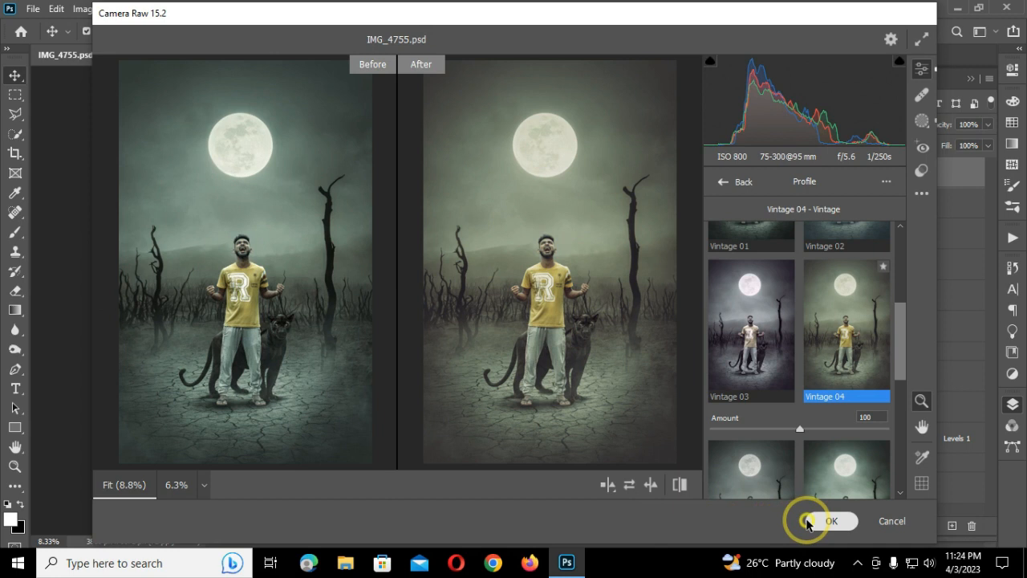
left_click(818, 520)
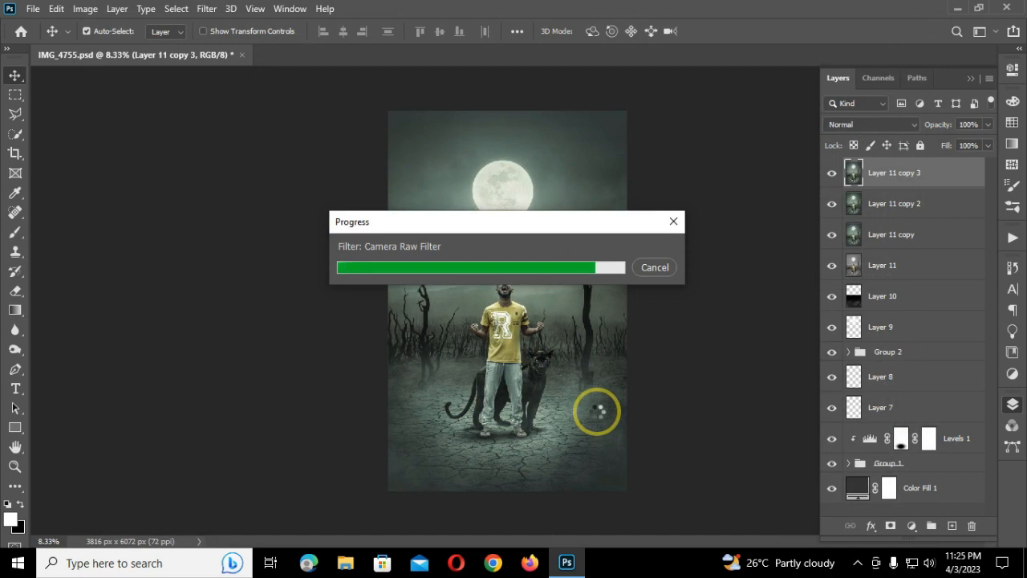
- Merge Layer 11 copy, Layer 11 copy 2 and Layer 11 copy 3 into one layer
left_click(908, 238)
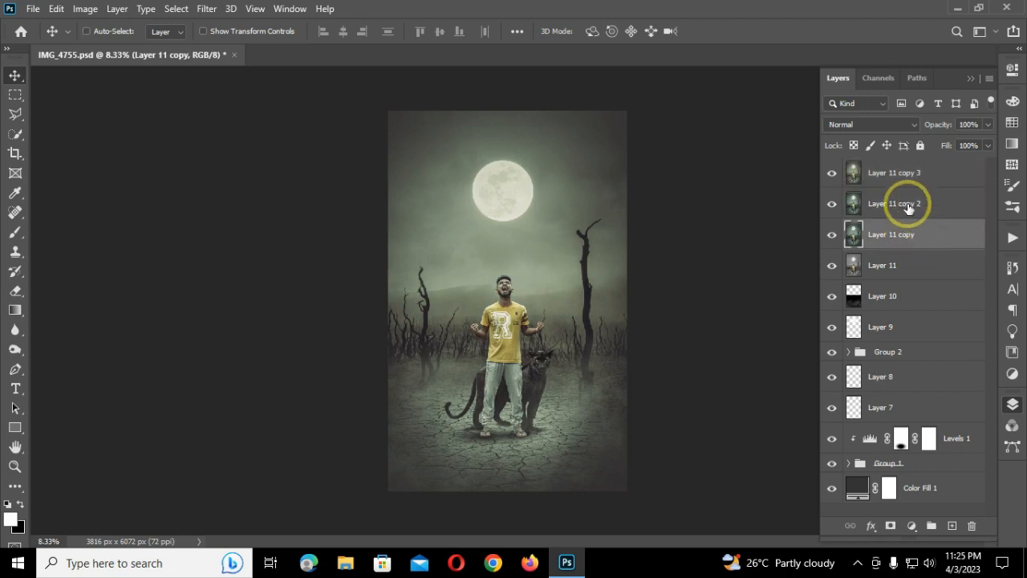
left_click(908, 205, "ctrl")
left_click(913, 172, "ctrl")
right_click(913, 172)
left_click(738, 441)
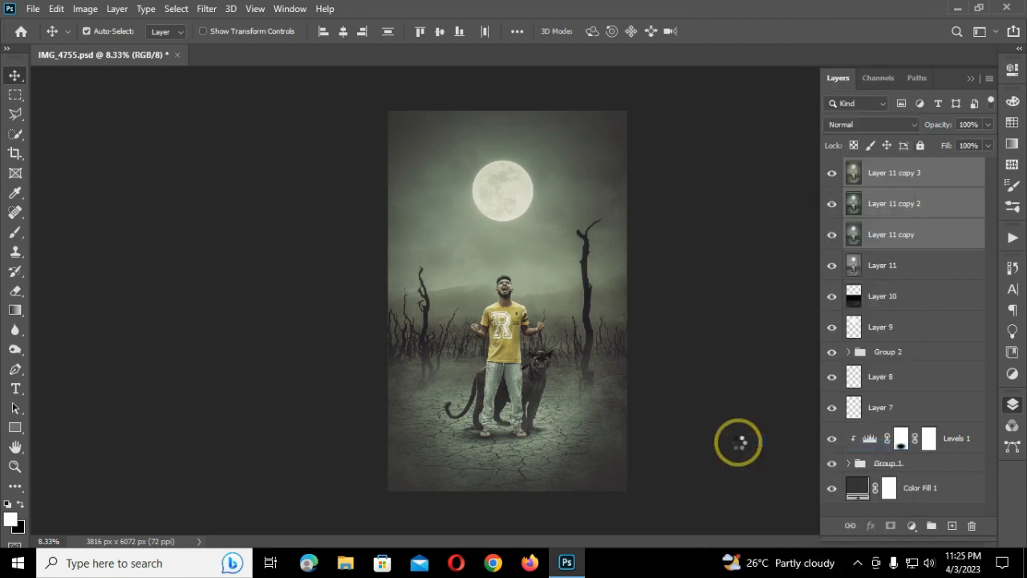
- Duplicate the merged layer and apply Camera Raw Sharpening of 21 to the copy
key("ctrl+j")
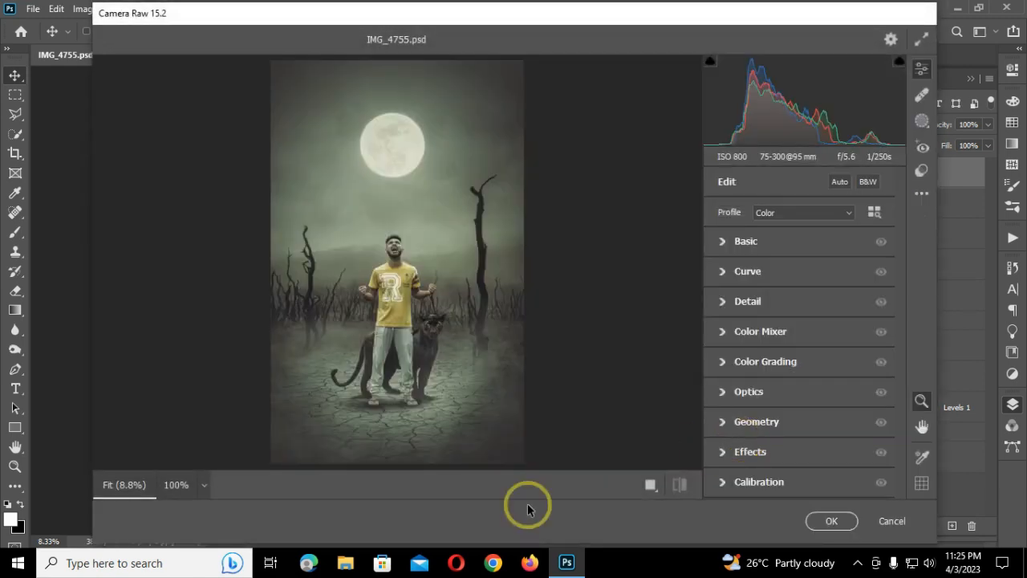
left_click(650, 484)
left_click(722, 301)
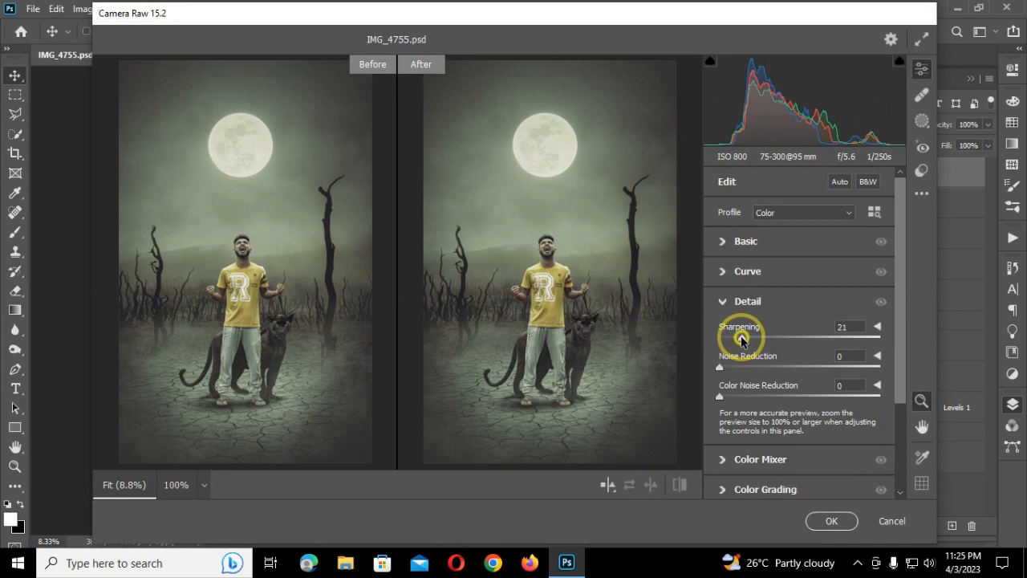
left_click(827, 521)
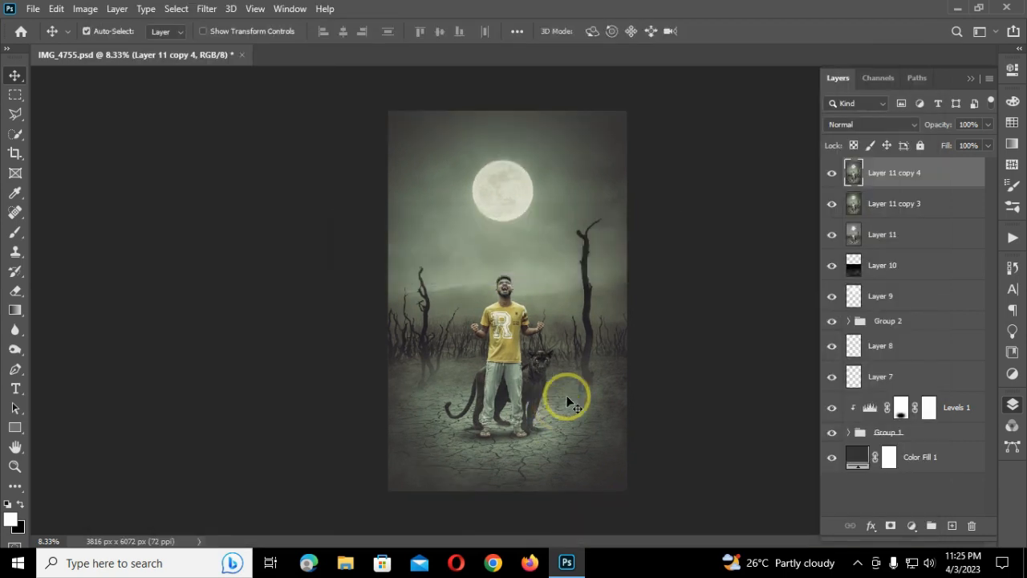
- Hide the layer list and fit the whole image on screen to review the finished composite
left_click(1014, 404)
left_click(14, 465)
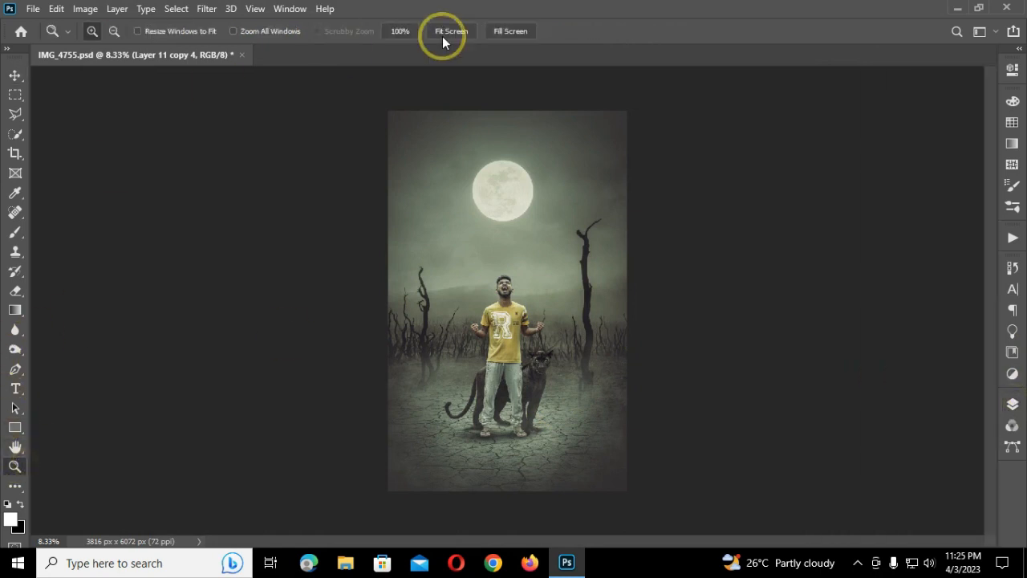
left_click(444, 33)
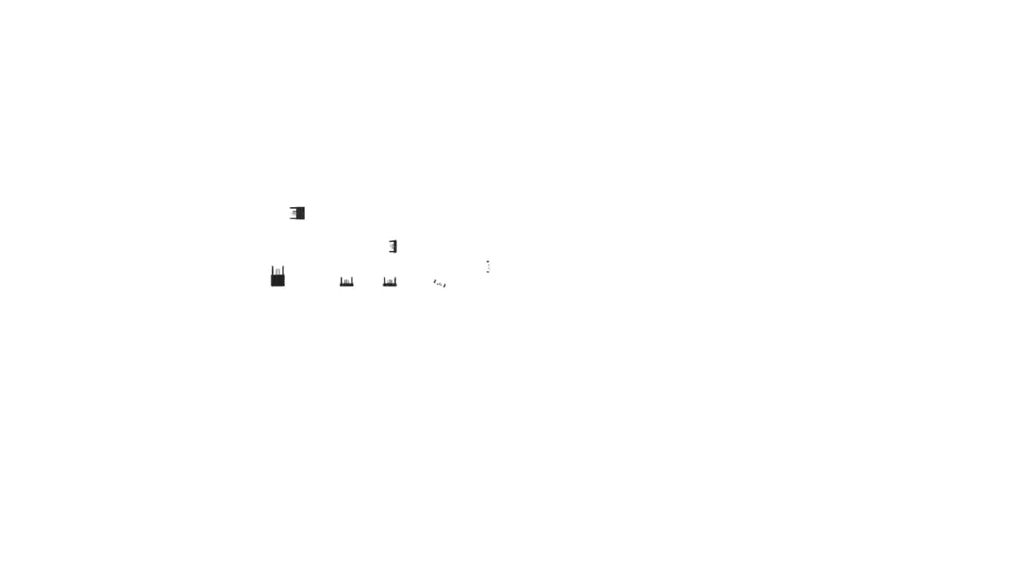